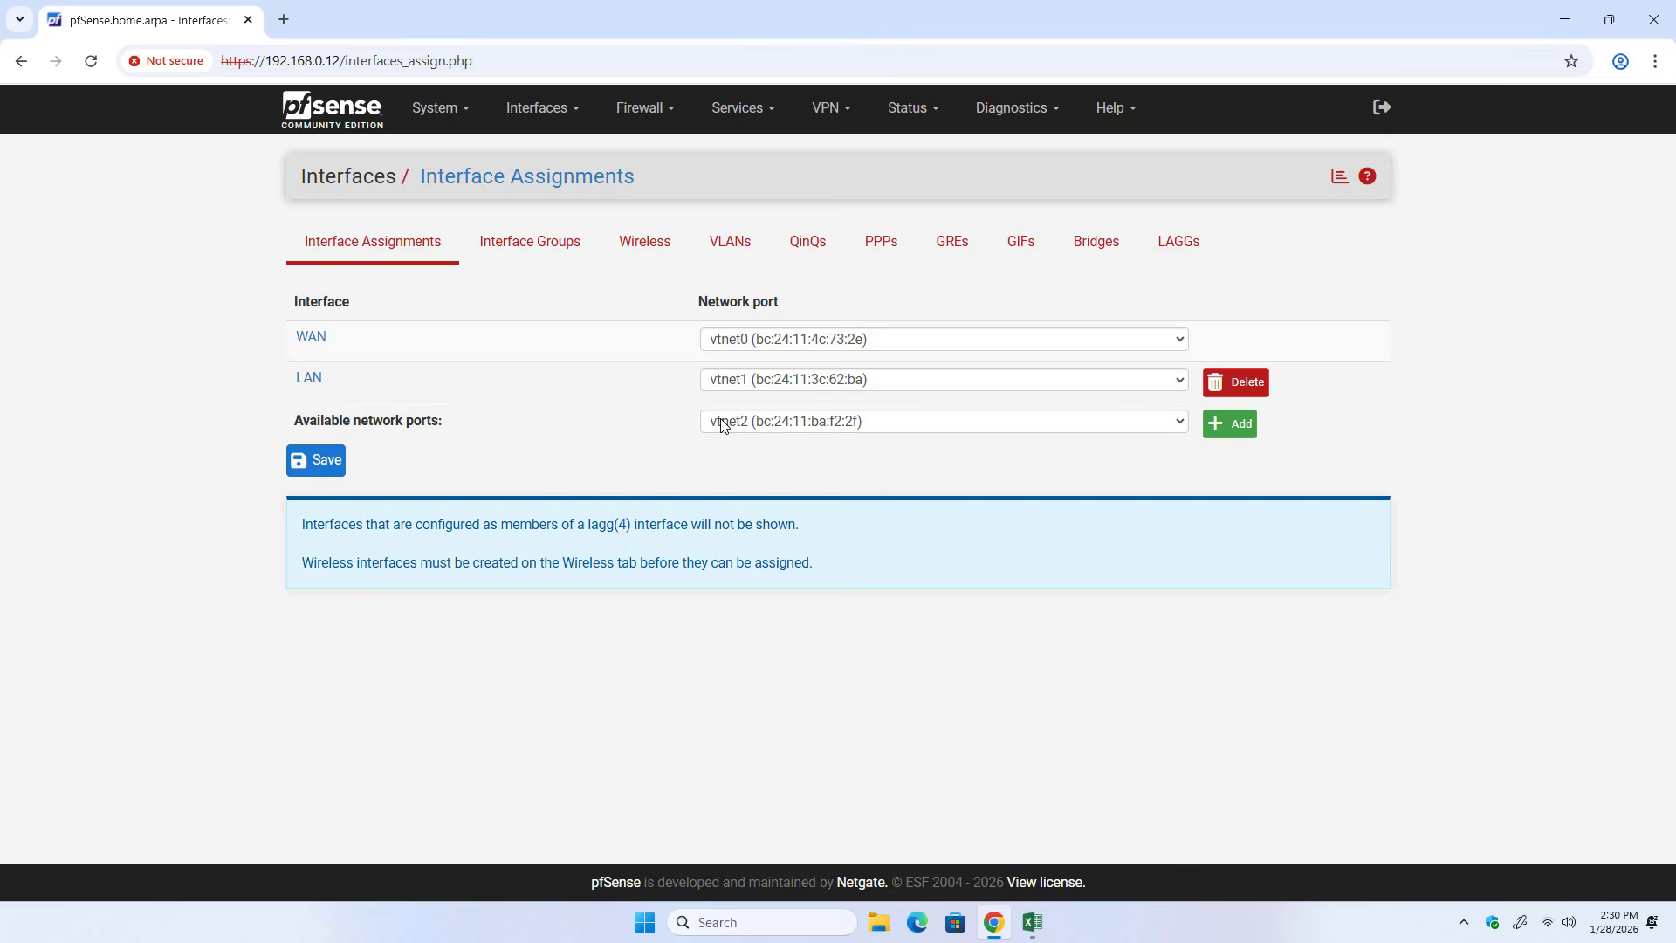
# Check the port diagram in Excel, return to pfSense in Chrome and assign the available ports vtnet2, vtnet3 and vtnet4 as new interfaces.
pyautogui.click(1031, 923)
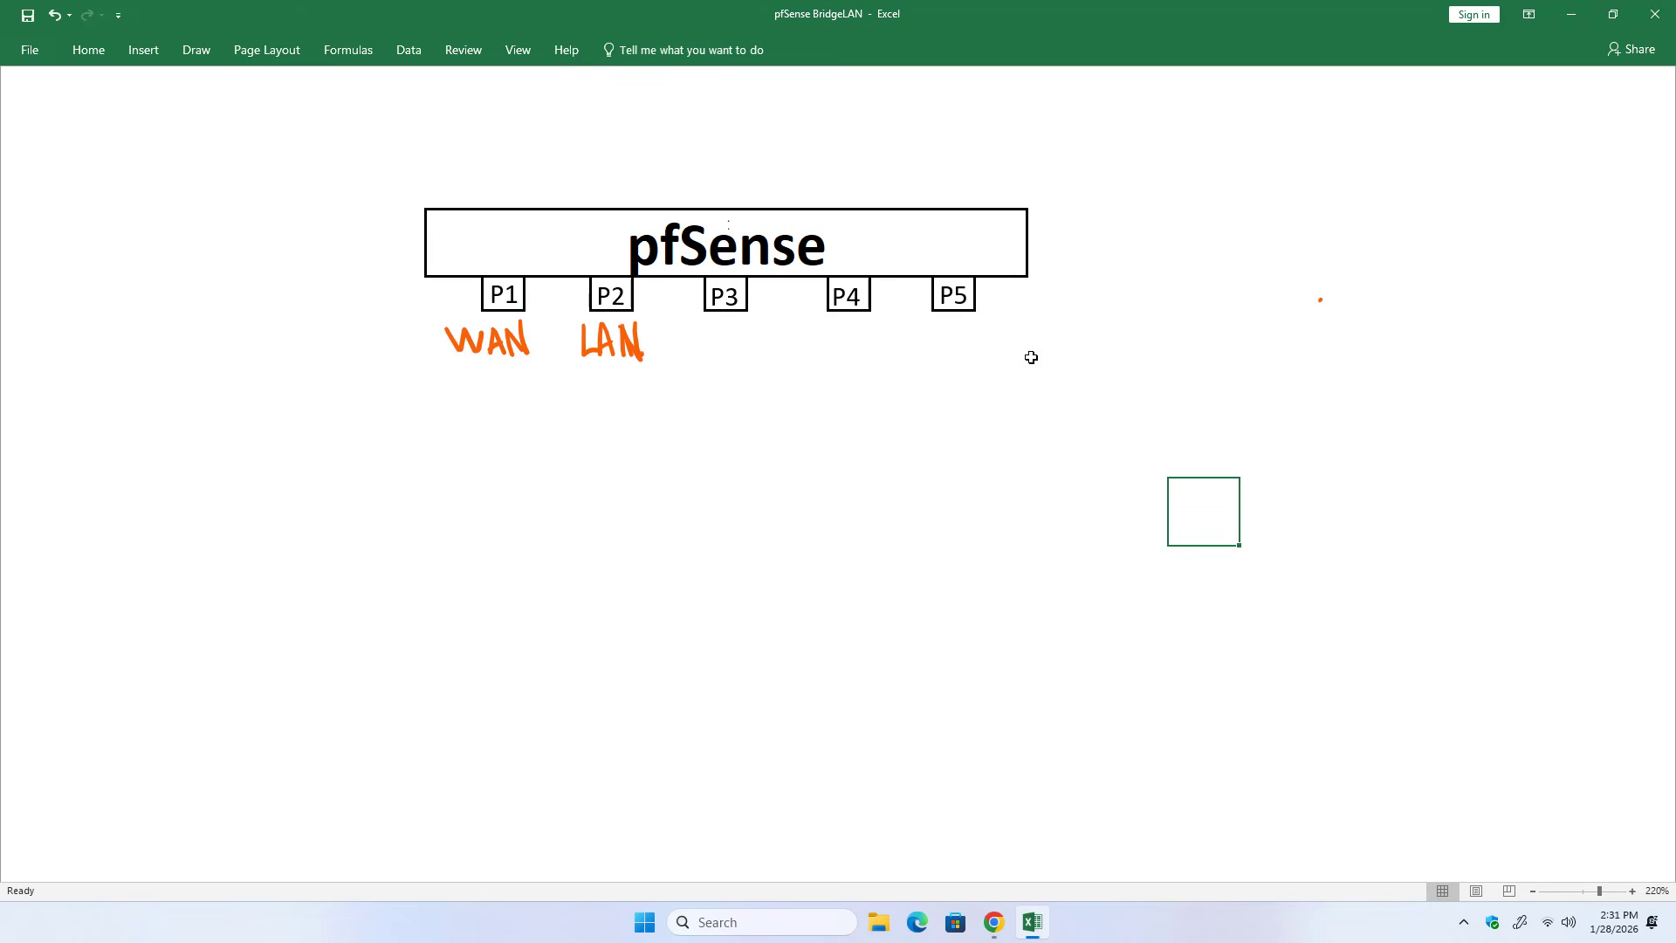
pyautogui.click(993, 925)
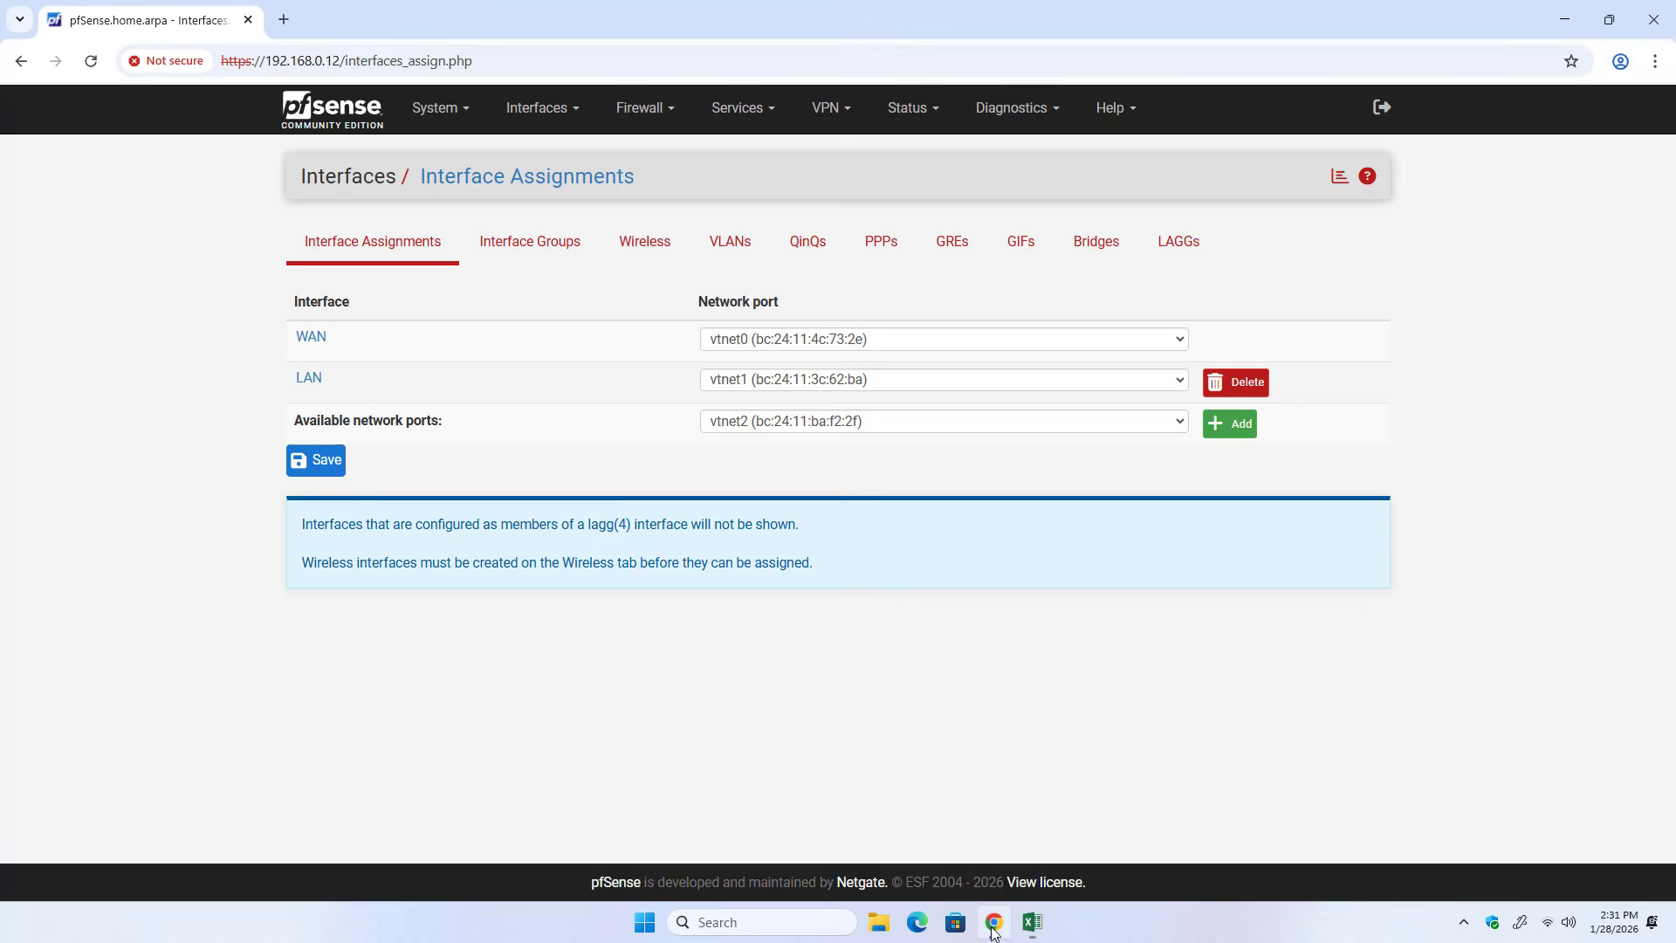
pyautogui.click(1236, 439)
pyautogui.click(1232, 547)
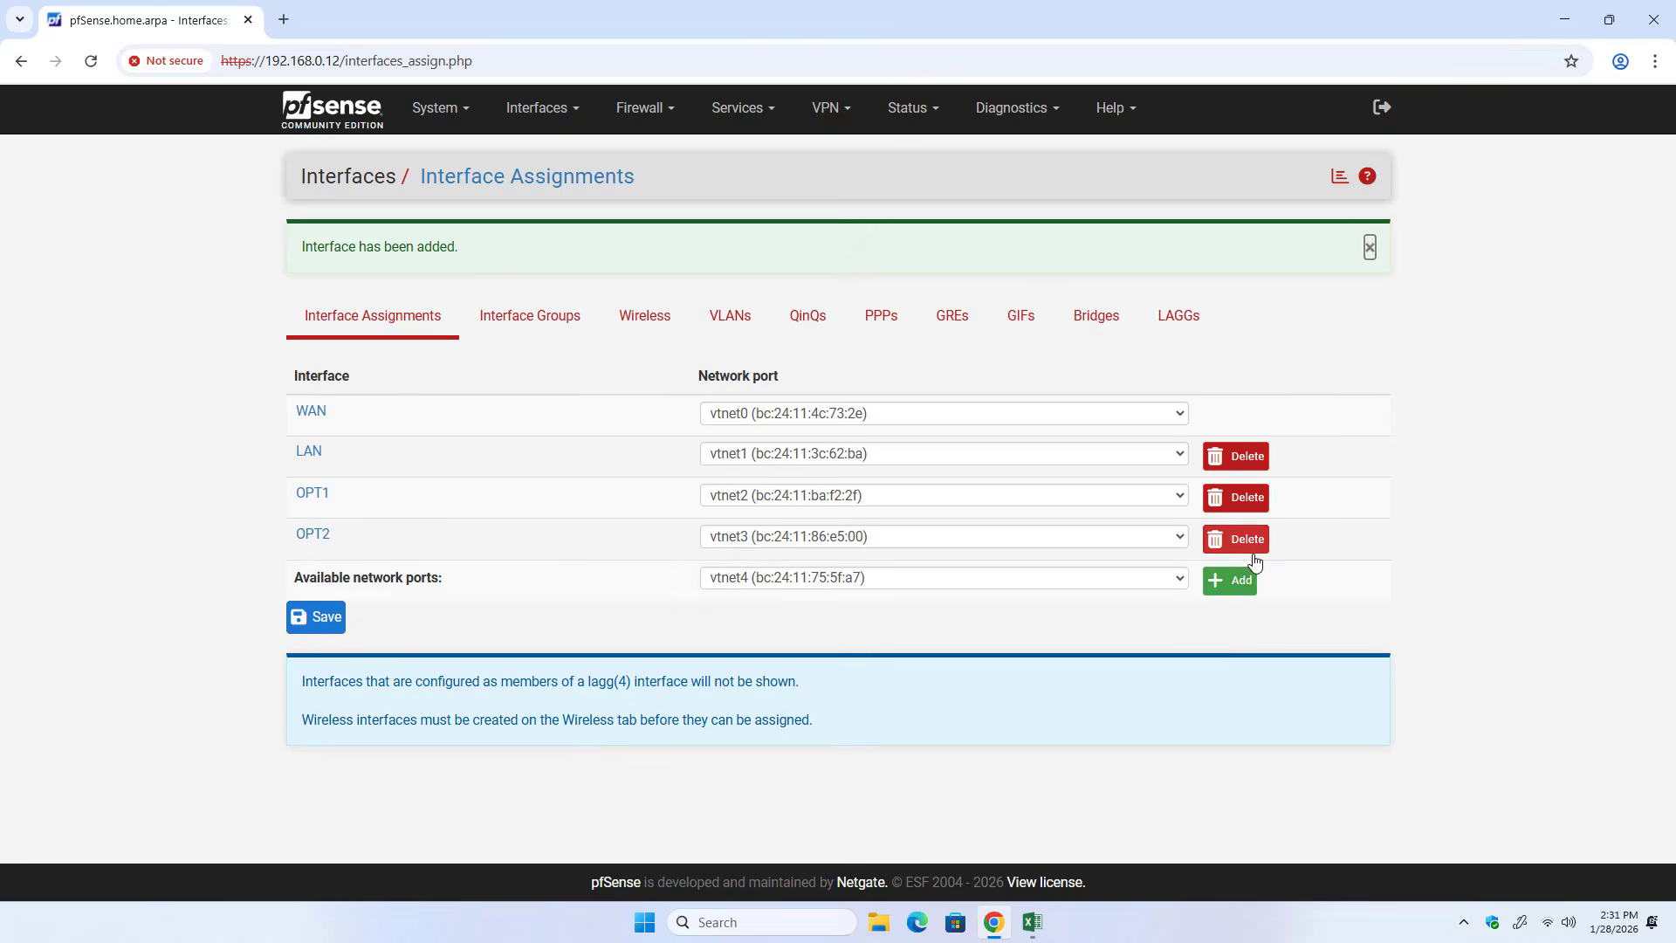
pyautogui.click(1234, 580)
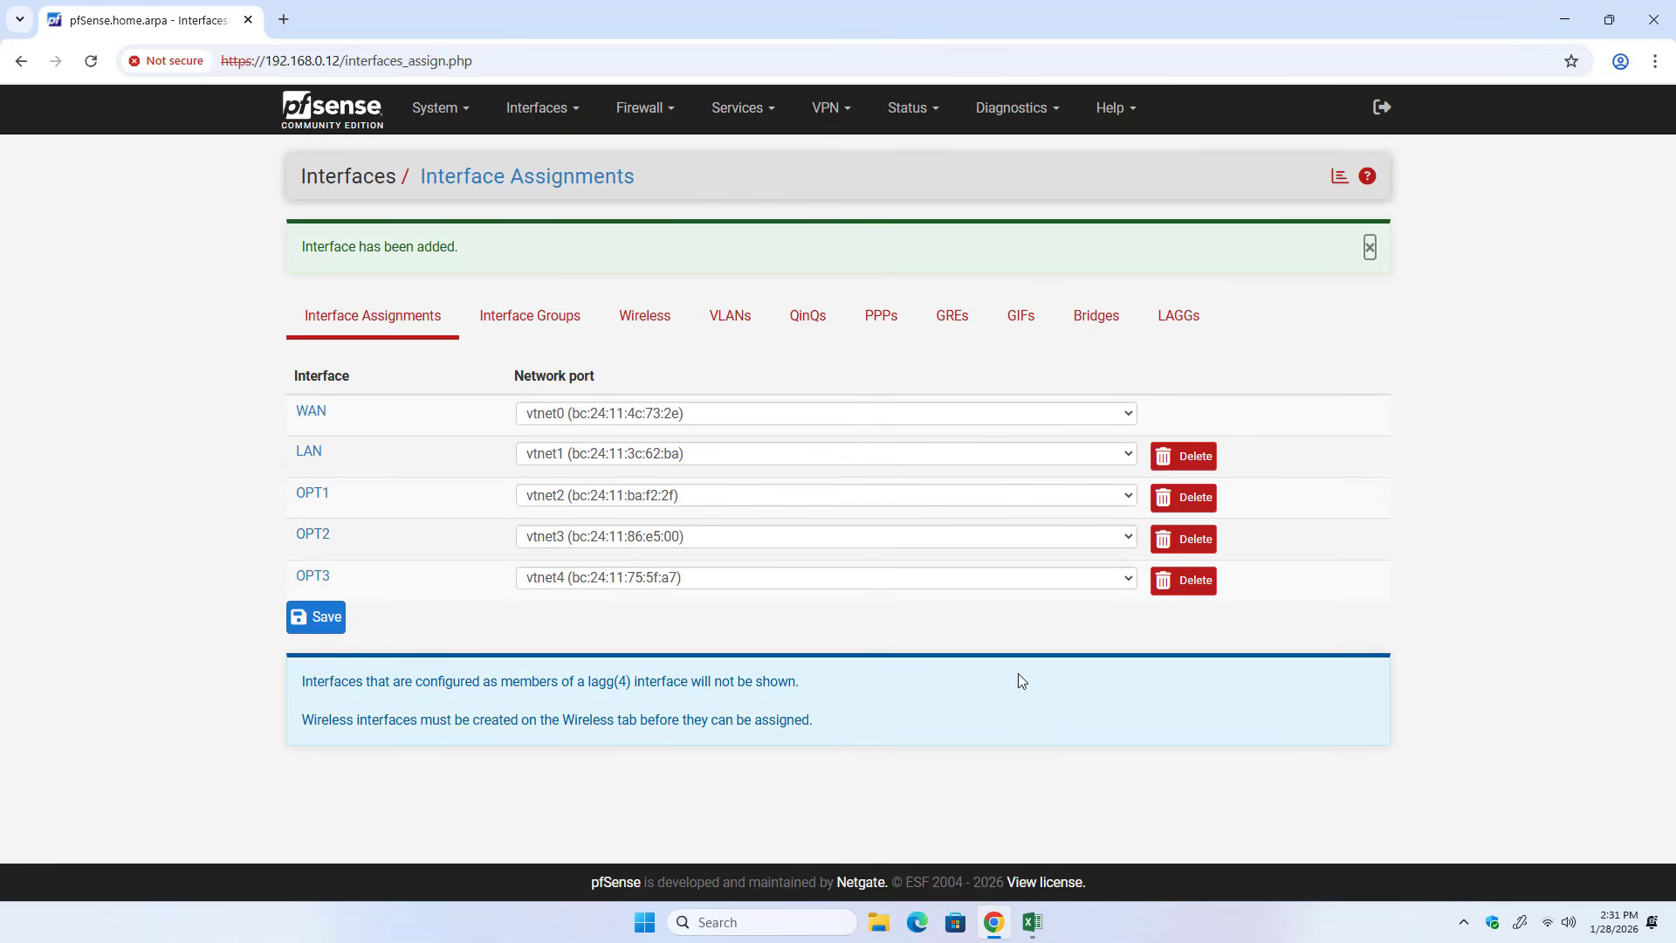
# In the Excel diagram, handwrite the labels OPT1, OPT2 and OPT3 under ports P3, P4 and P5.
pyautogui.click(1043, 932)
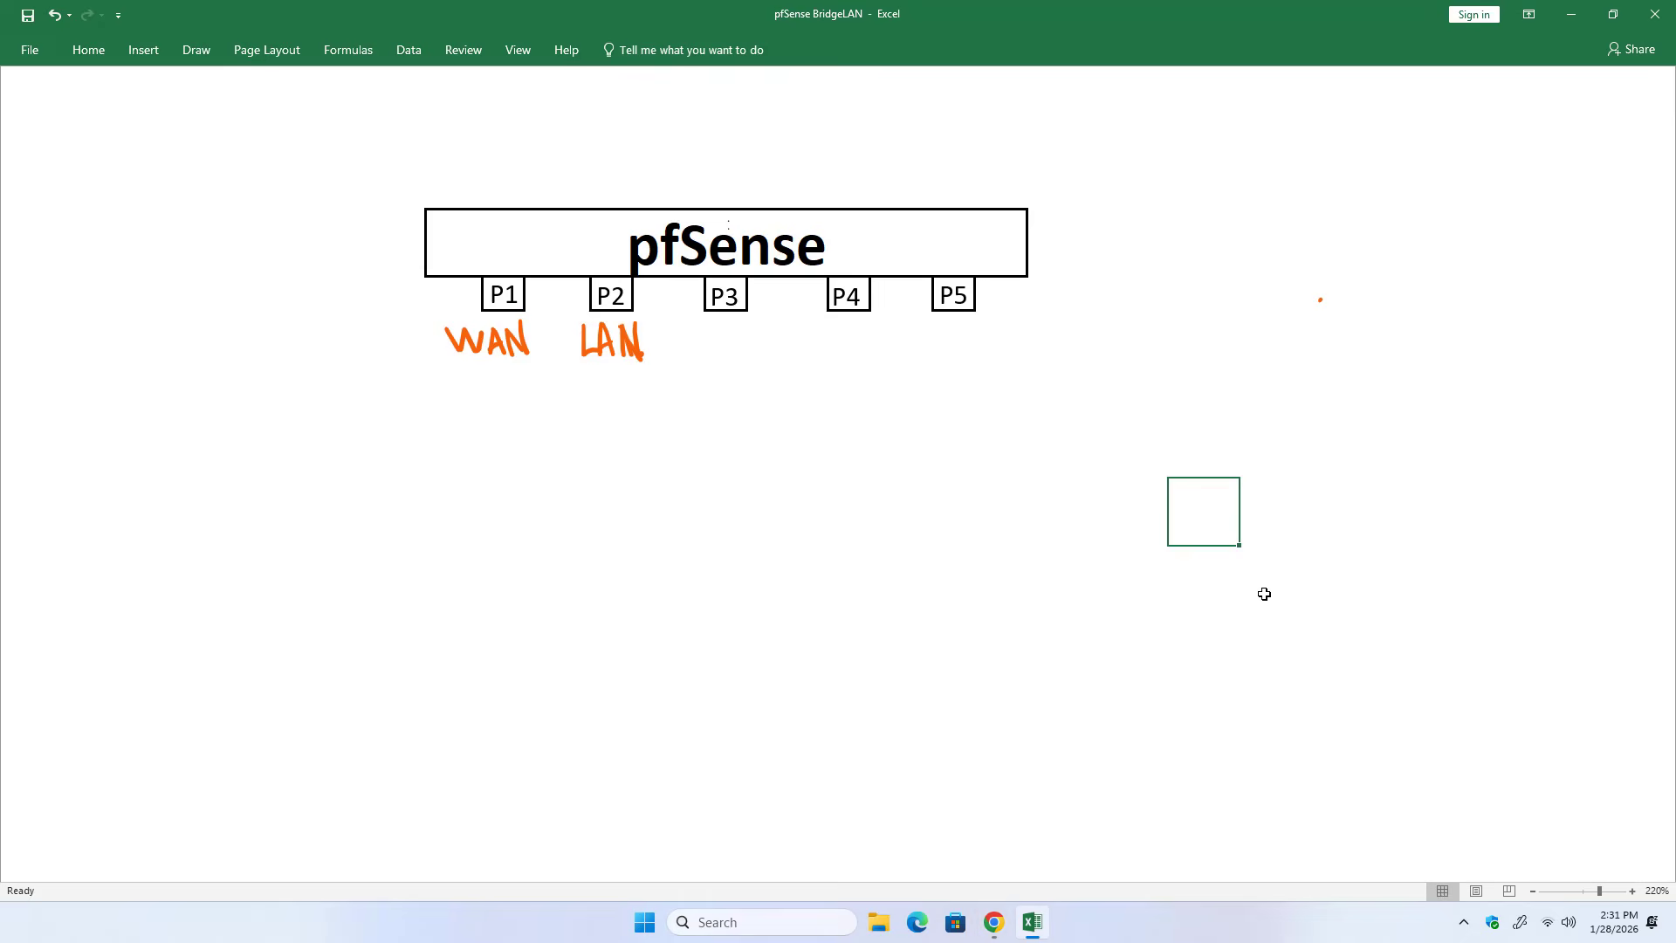
pyautogui.moveTo(712, 330); pyautogui.dragTo(711, 348)
pyautogui.moveTo(743, 337)
pyautogui.mouseDown()
pyautogui.moveTo(825, 350)
pyautogui.moveTo(839, 327)
pyautogui.mouseUp()
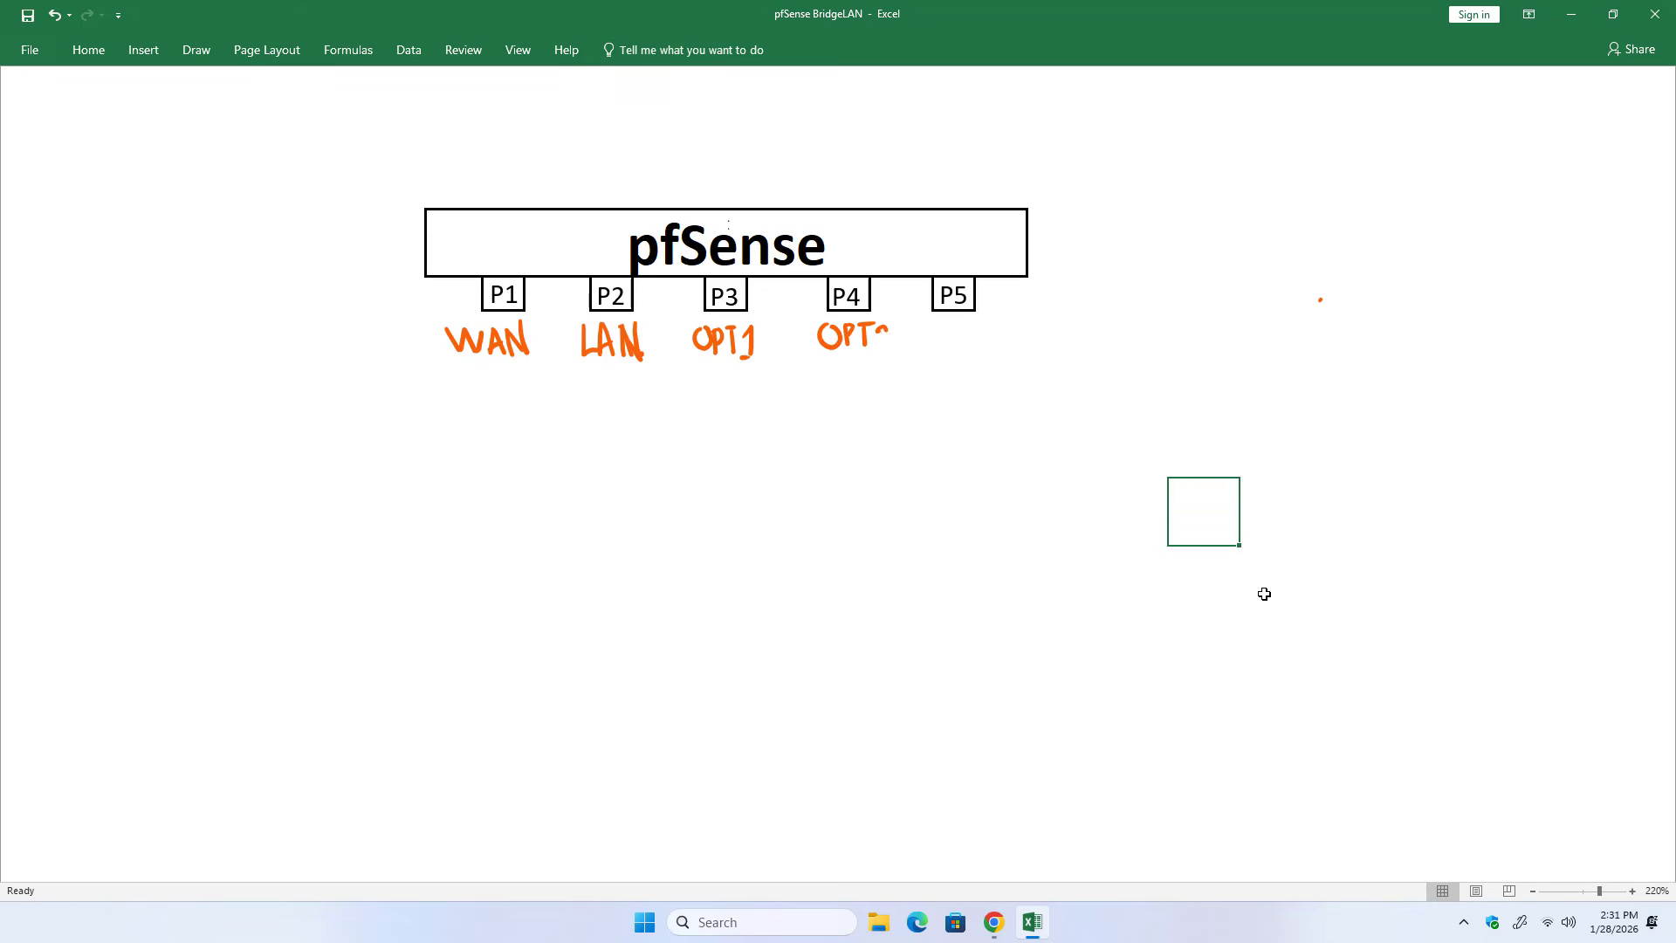
pyautogui.moveTo(886, 329)
pyautogui.mouseDown()
pyautogui.moveTo(890, 350)
pyautogui.moveTo(961, 342)
pyautogui.mouseUp()
# Back in pfSense in Chrome, enable the OPT1 interface, then save and apply its configuration.
pyautogui.click(993, 922)
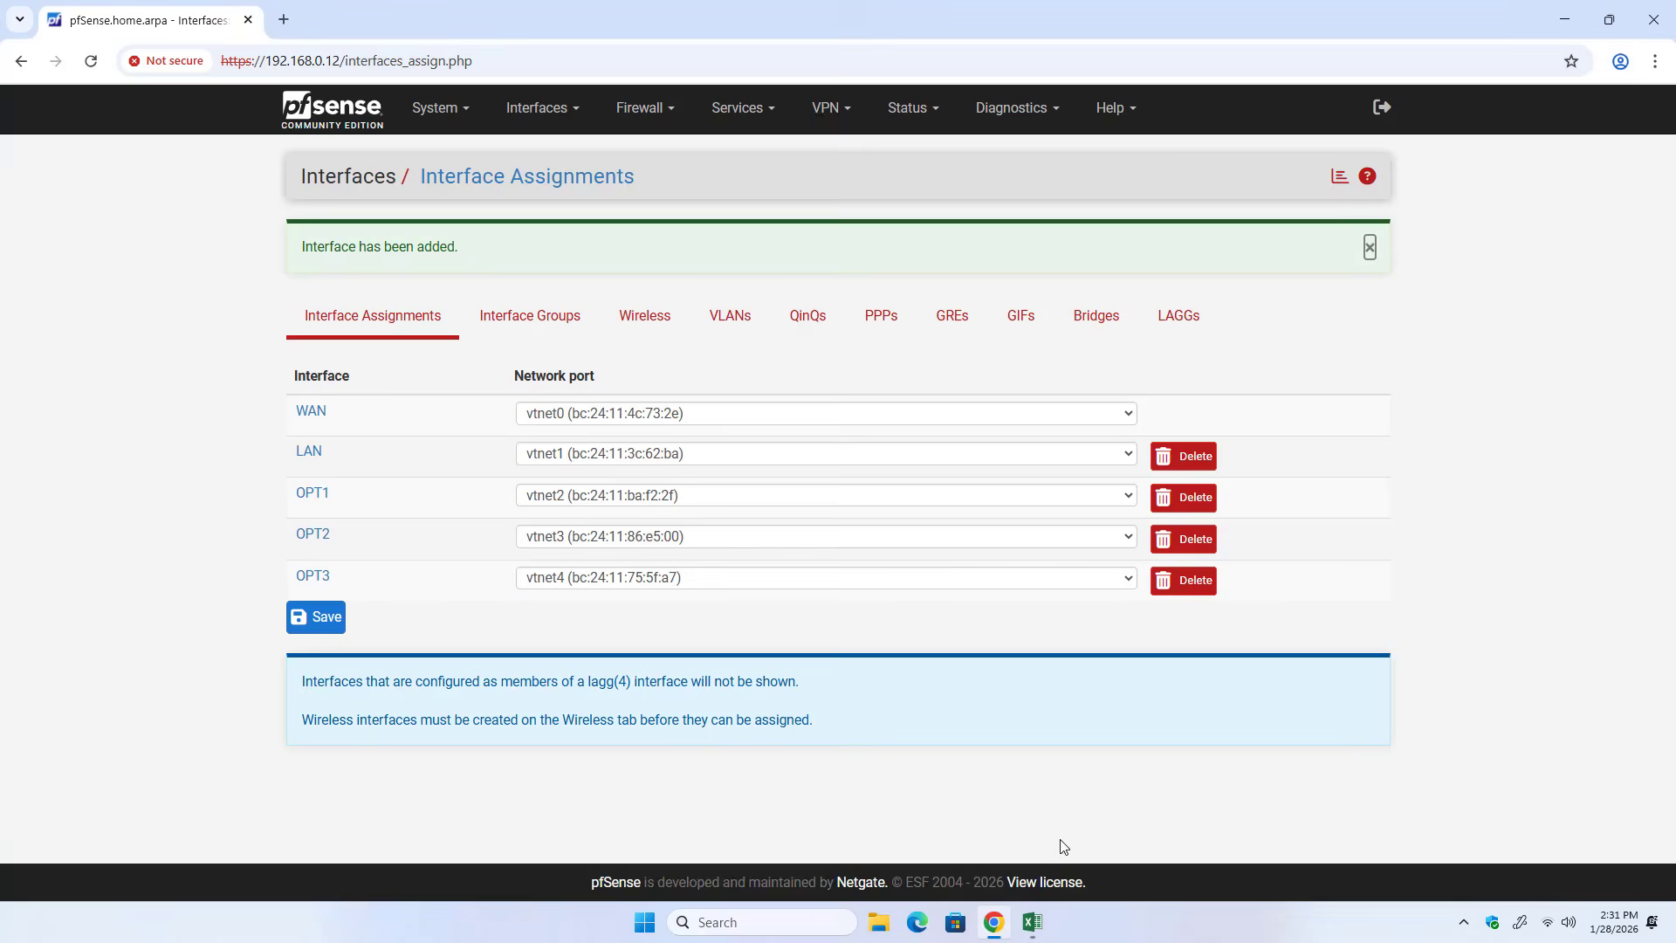
pyautogui.click(326, 494)
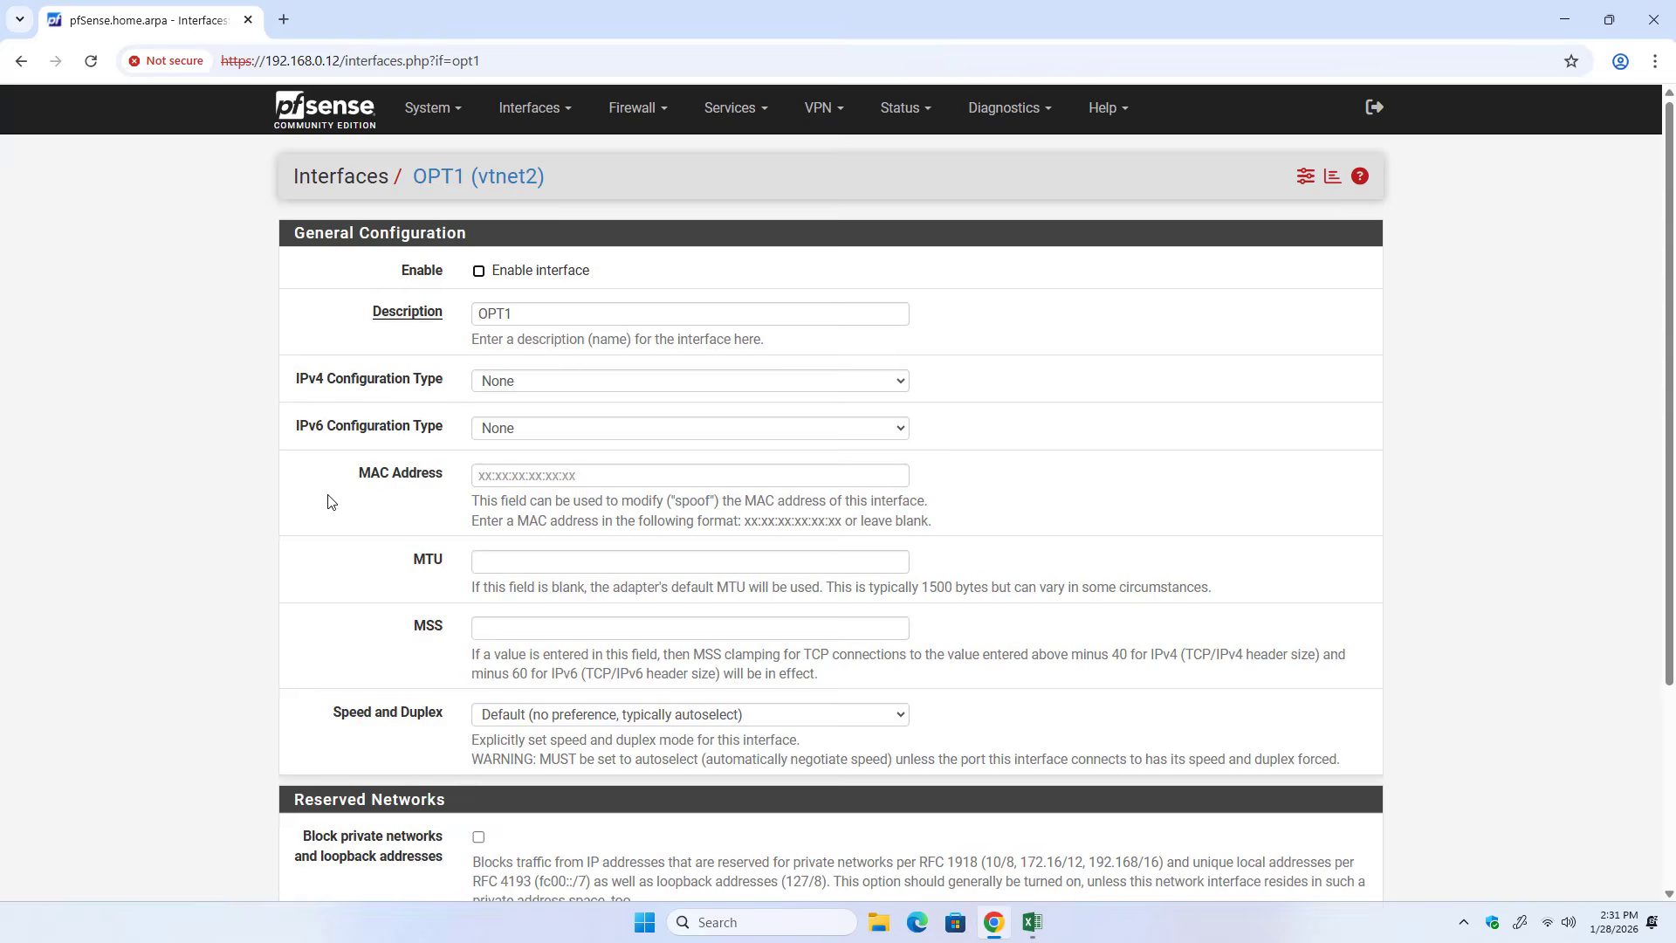
pyautogui.click(478, 271)
pyautogui.scroll(-3, 581, 352)
pyautogui.scroll(-1, 581, 352)
pyautogui.click(506, 798)
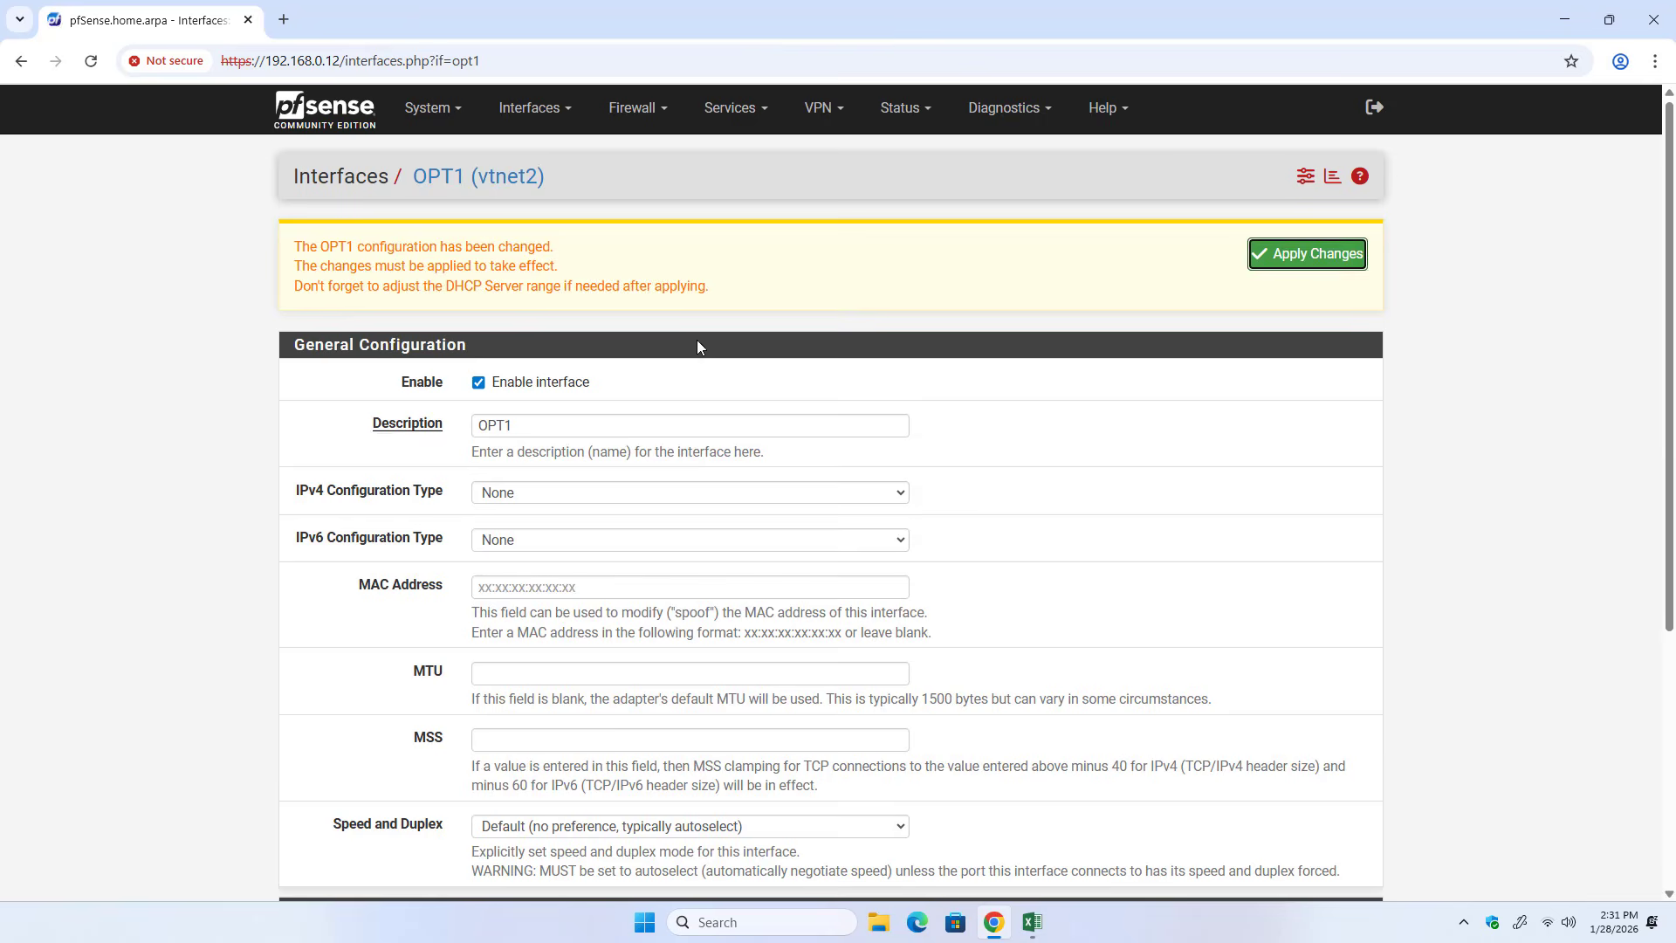
pyautogui.click(1303, 253)
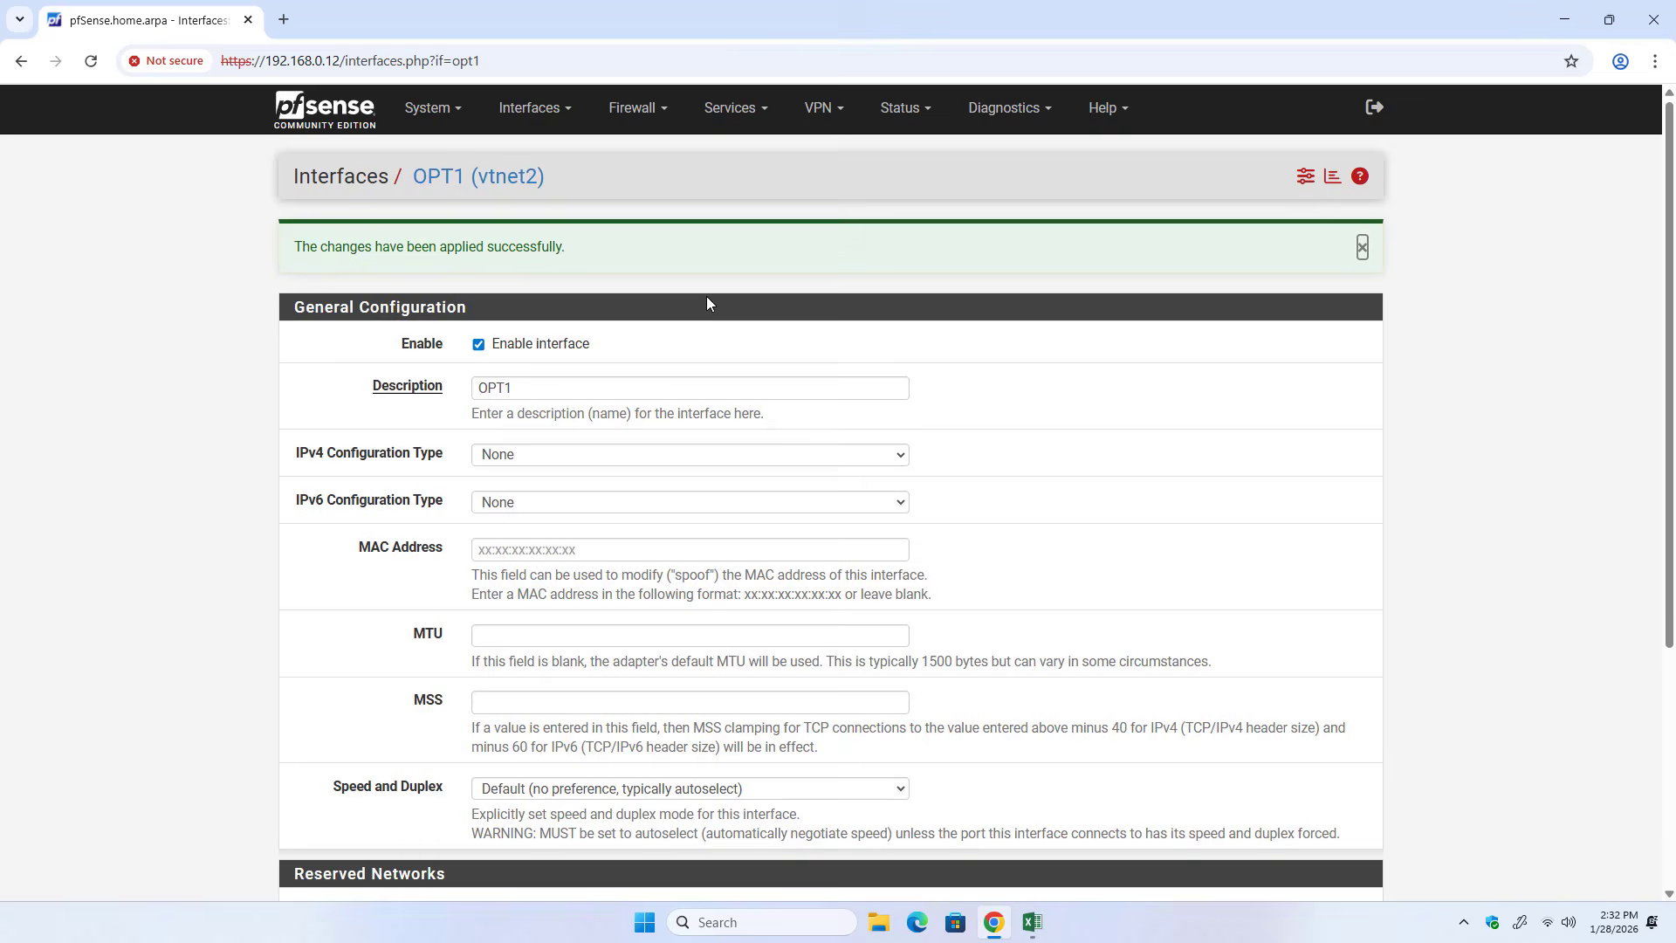
pyautogui.moveTo(300, 247); pyautogui.dragTo(563, 247)
pyautogui.click(773, 261)
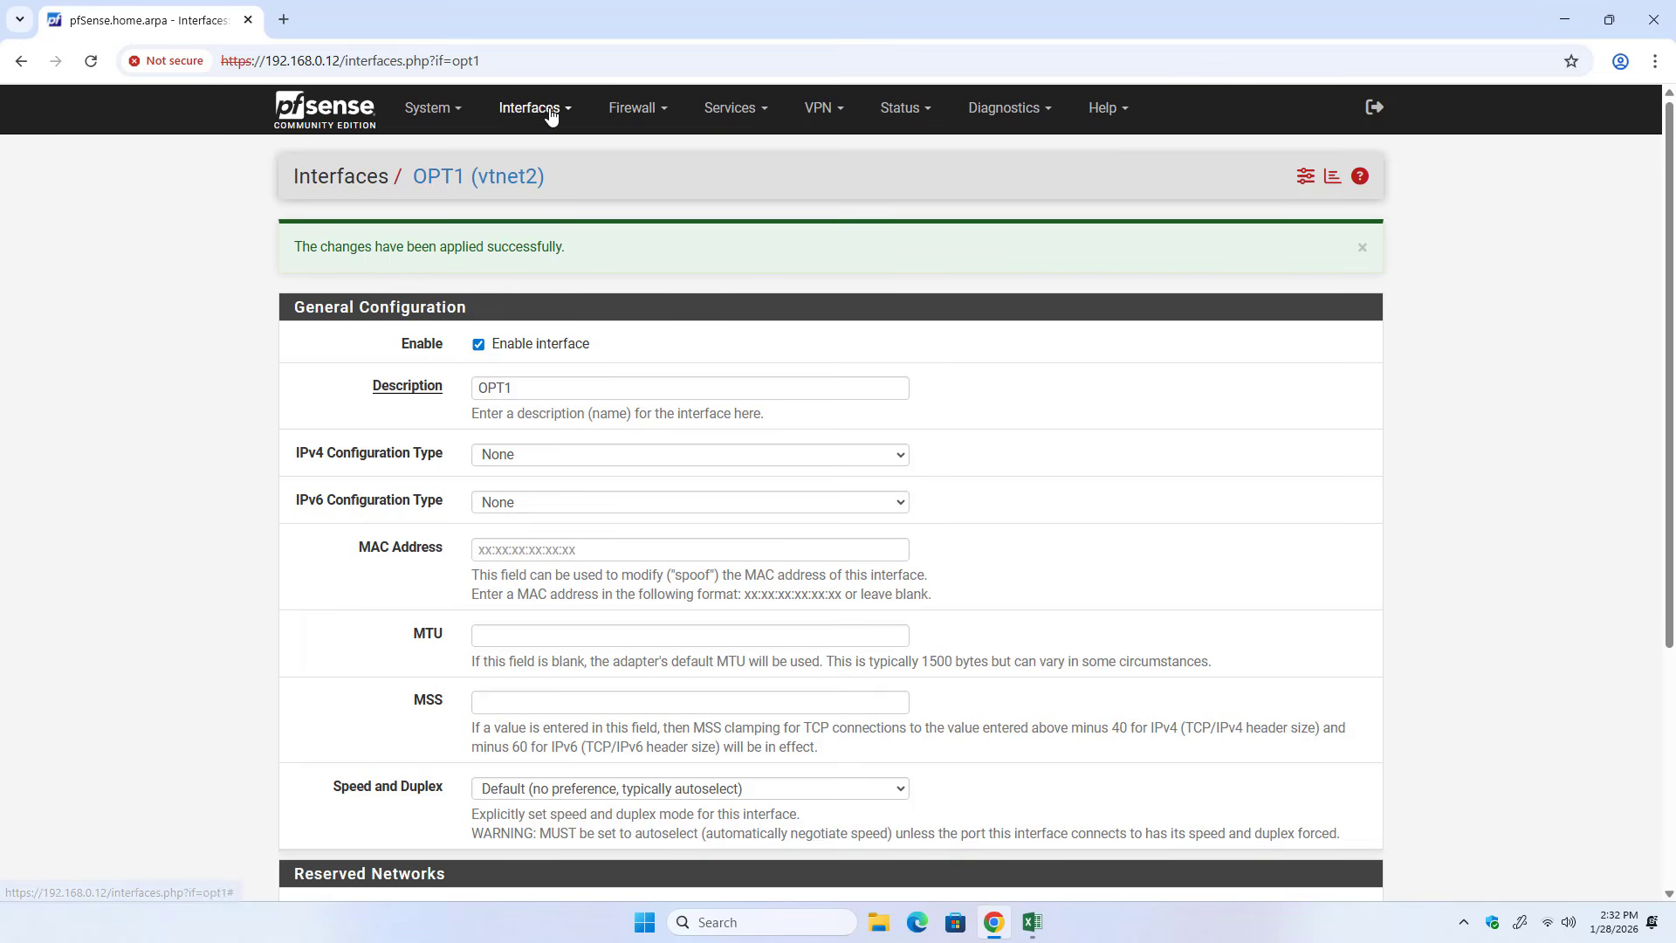
# Enable the OPT2 interface, then save and apply its configuration.
pyautogui.click(550, 109)
pyautogui.click(531, 290)
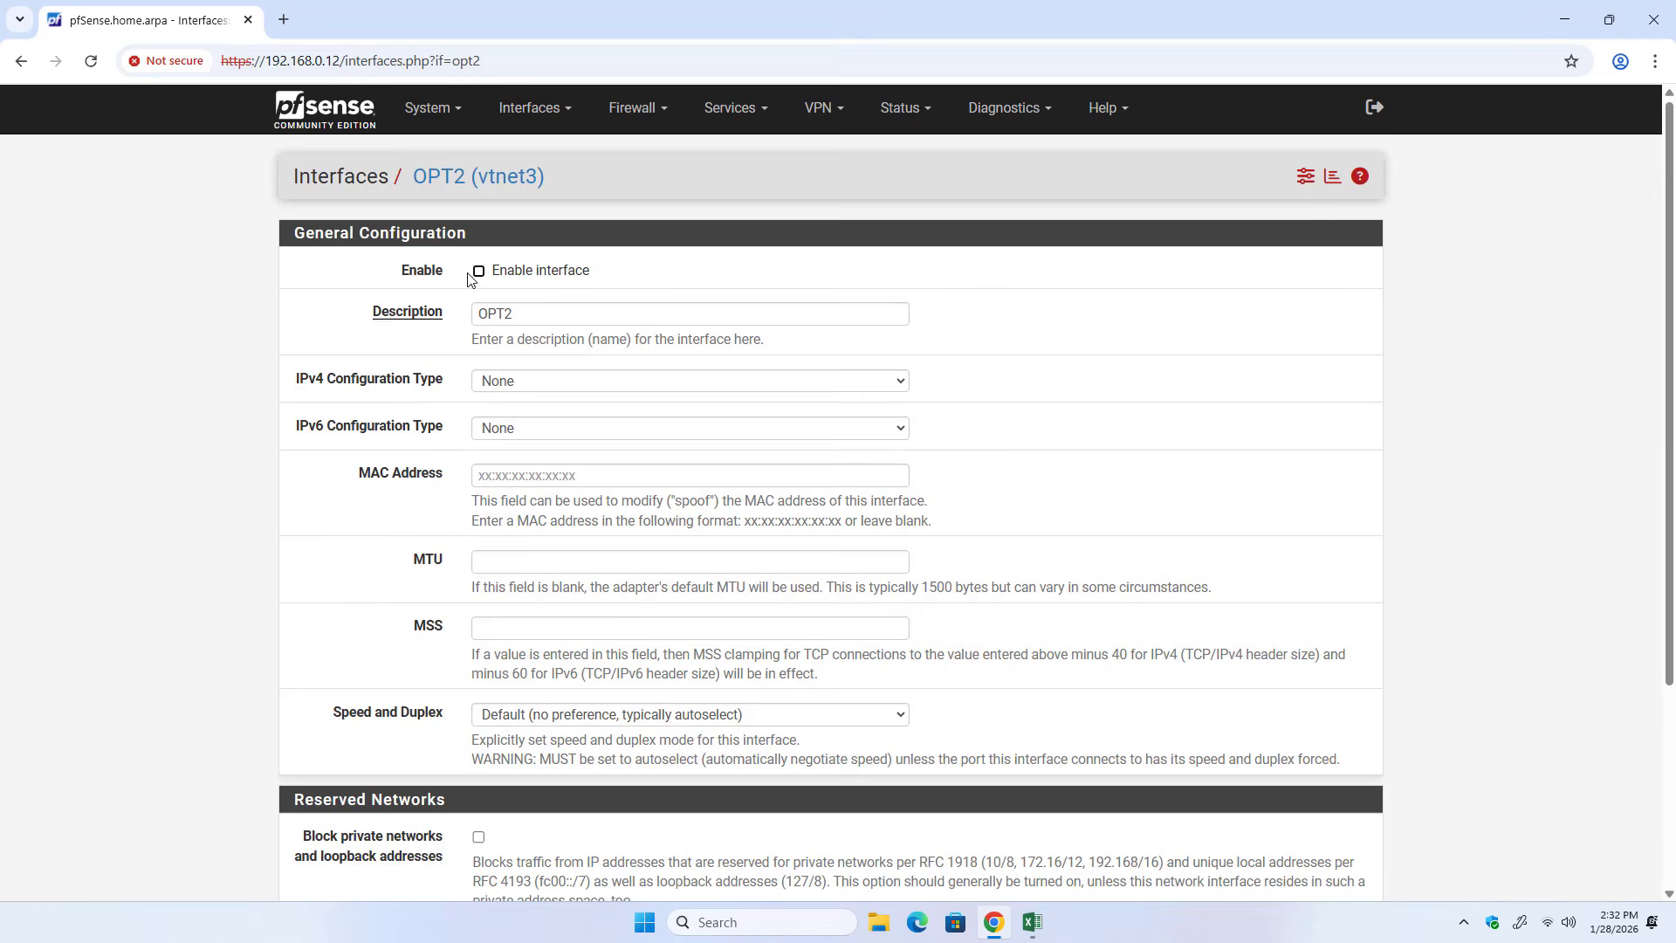
pyautogui.scroll(-3, 663, 332)
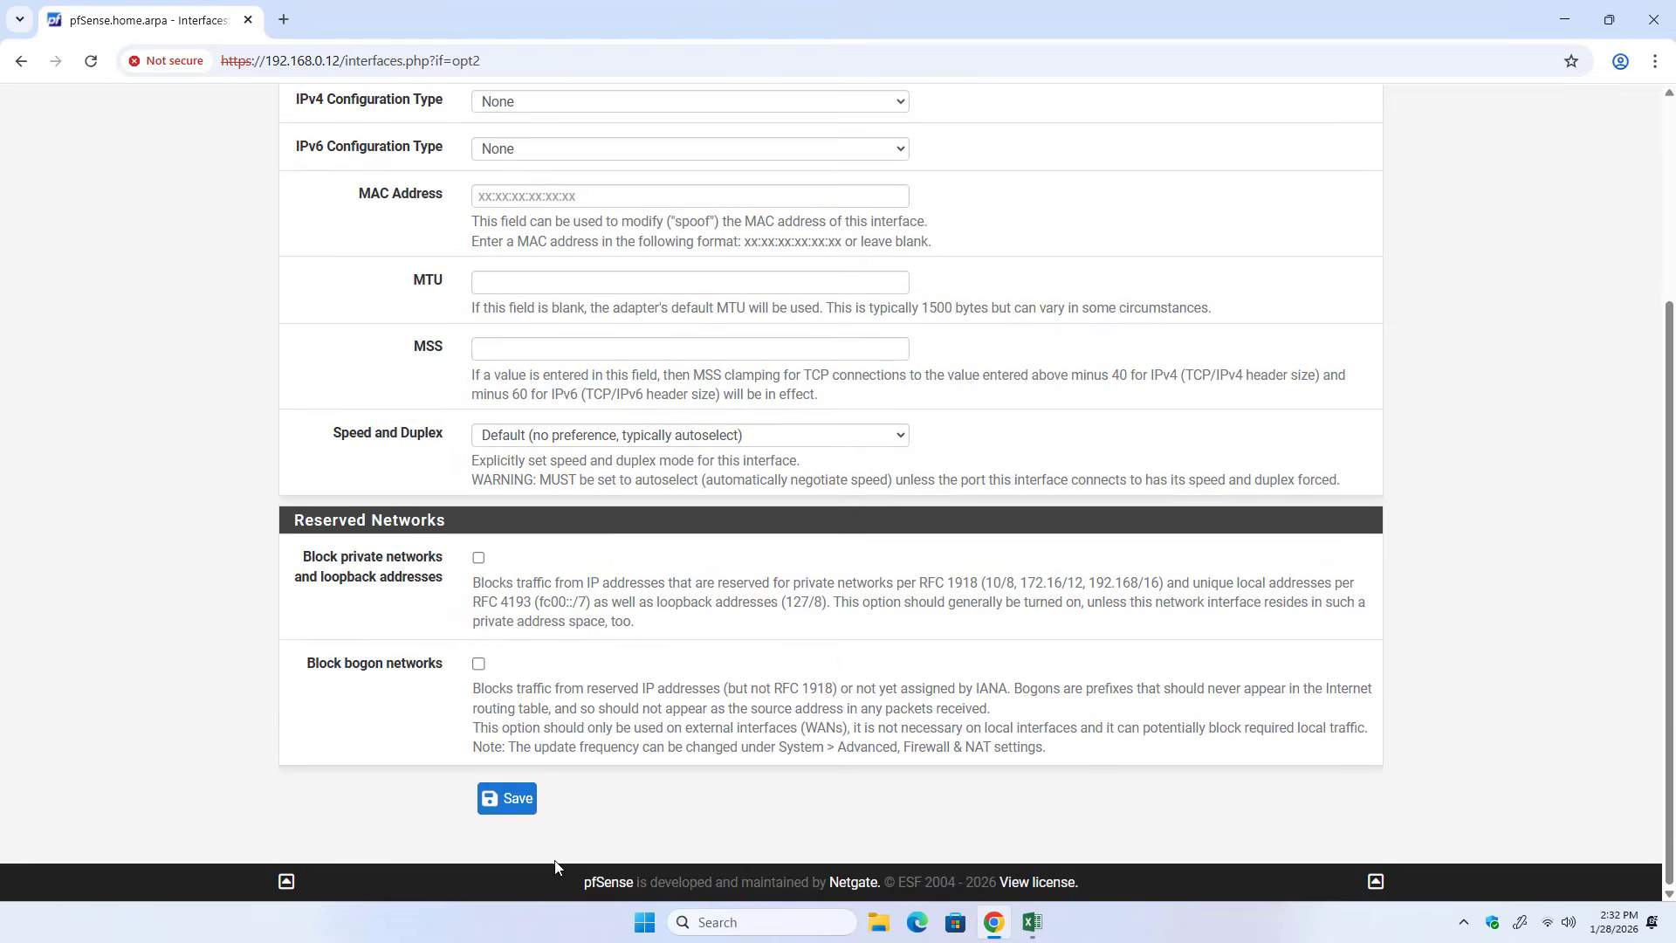
pyautogui.click(489, 796)
pyautogui.click(1303, 254)
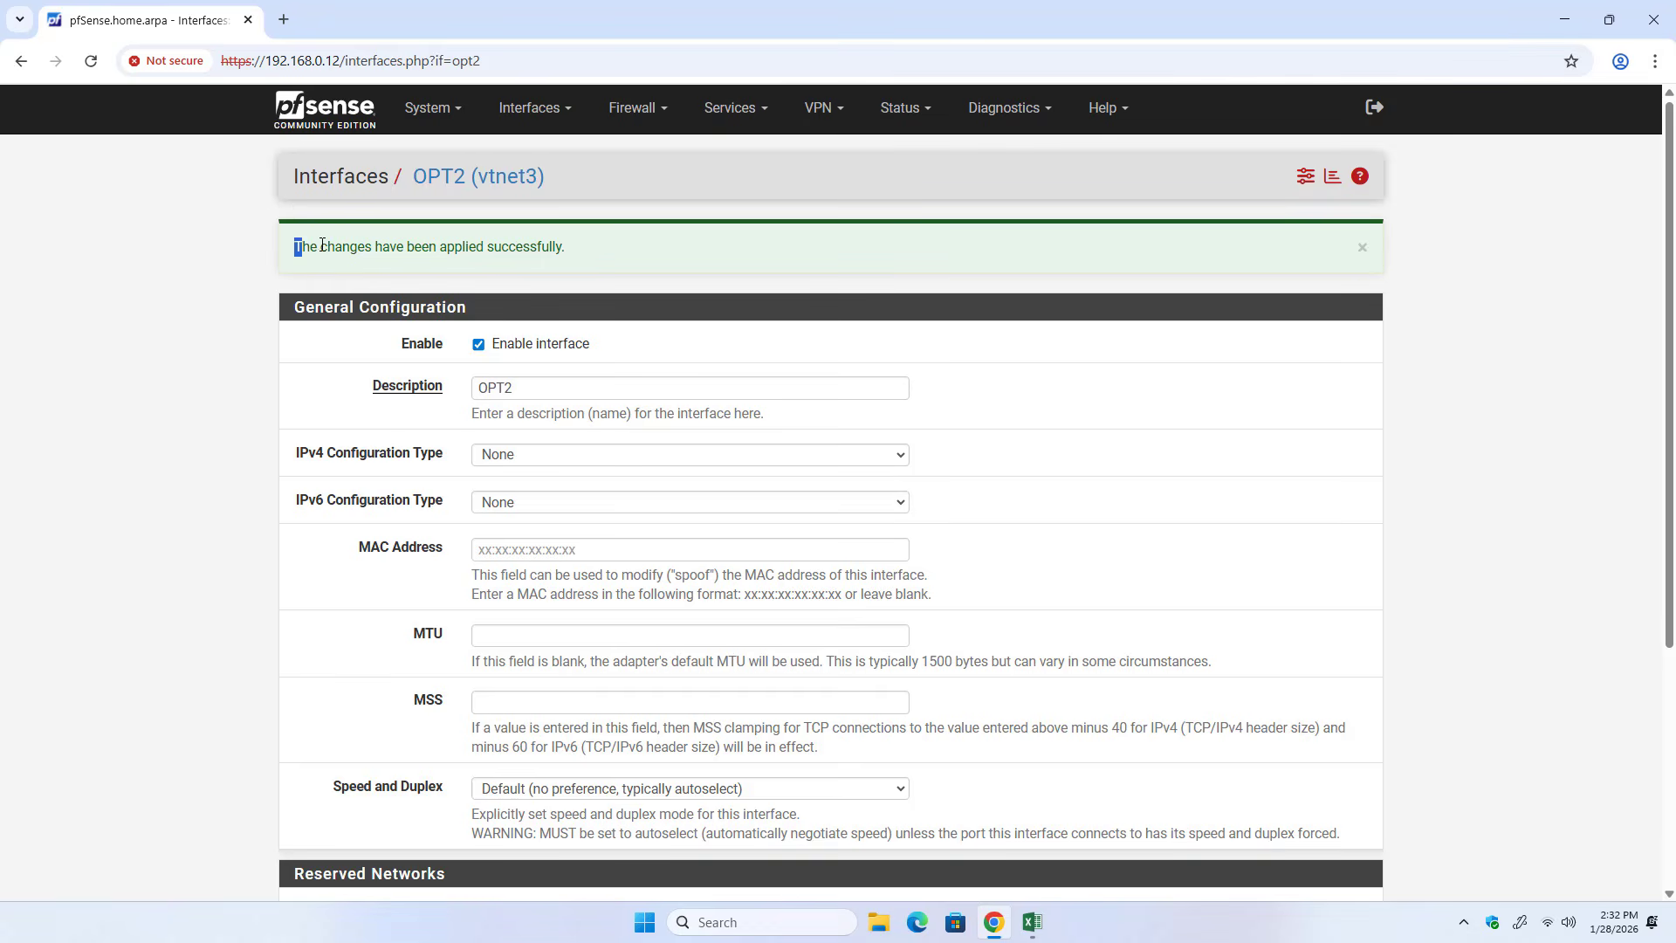
pyautogui.moveTo(294, 247); pyautogui.dragTo(585, 256)
# Enable the OPT3 interface, then save and apply its configuration.
pyautogui.click(554, 108)
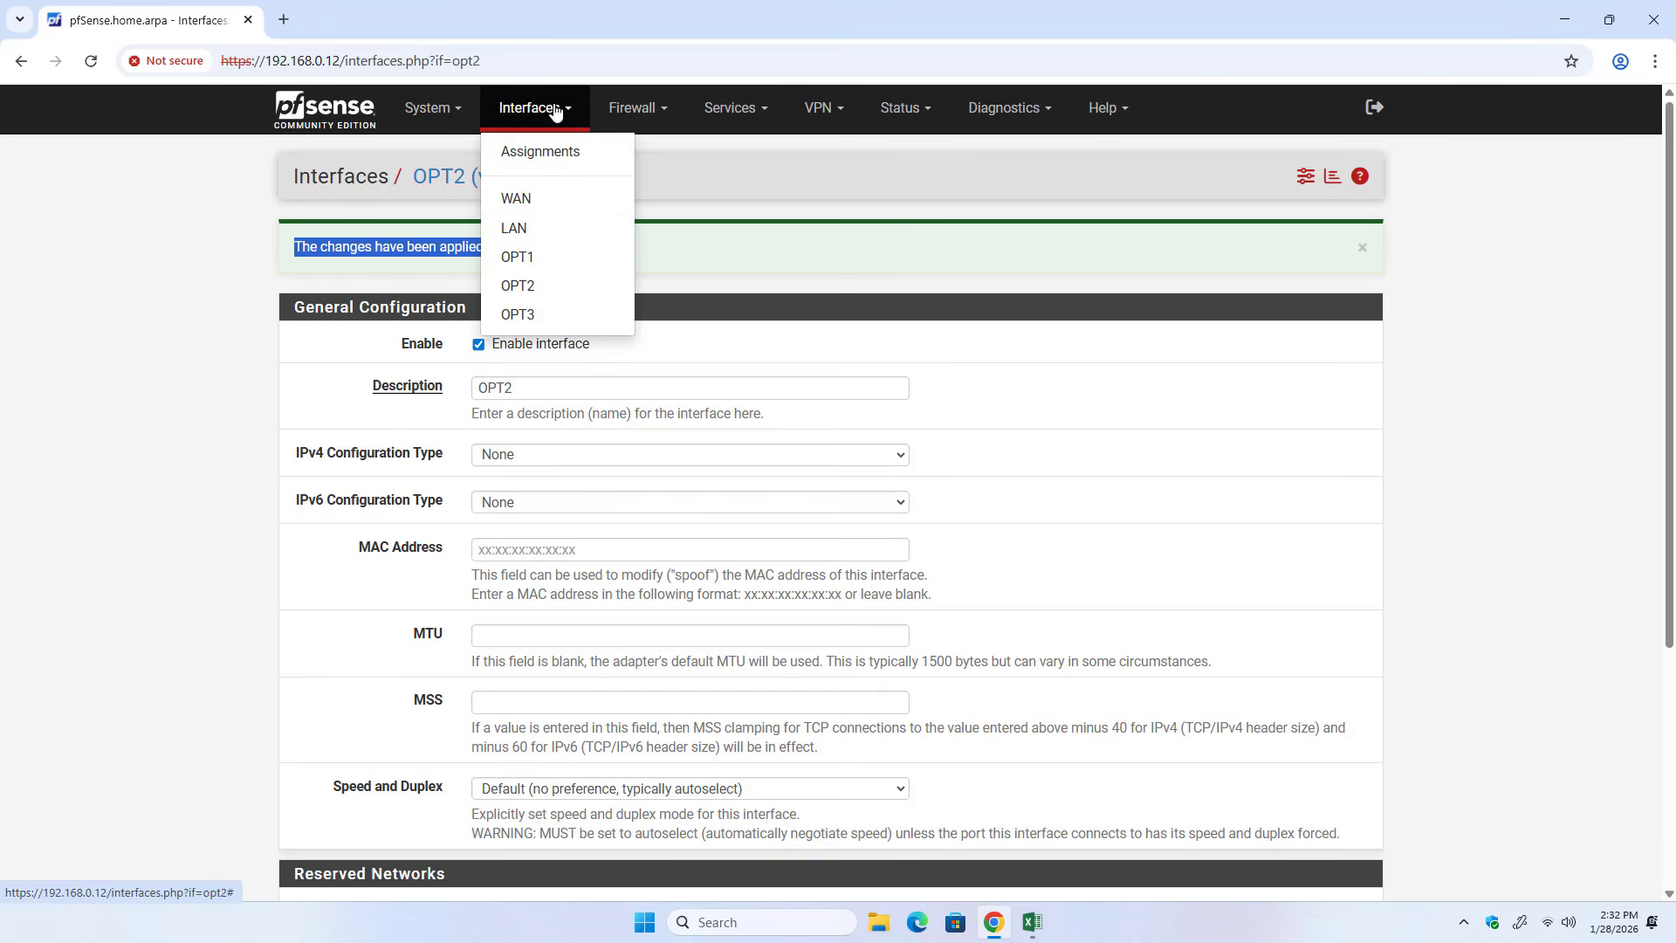
pyautogui.click(534, 319)
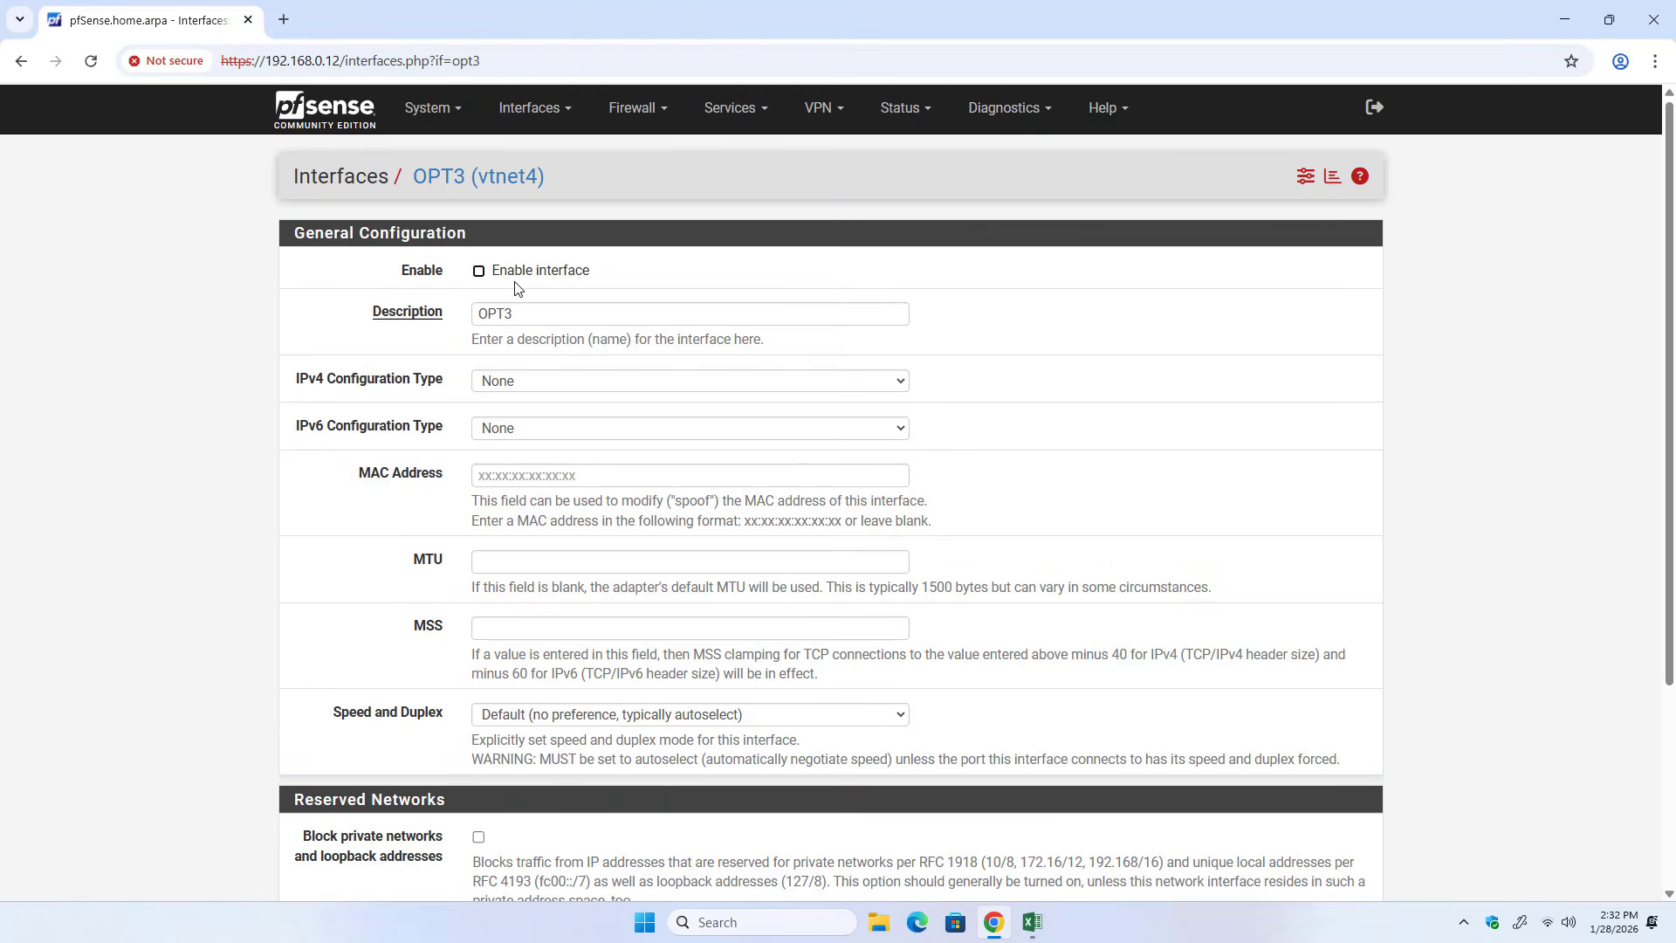
pyautogui.click(479, 271)
pyautogui.scroll(-3, 634, 490)
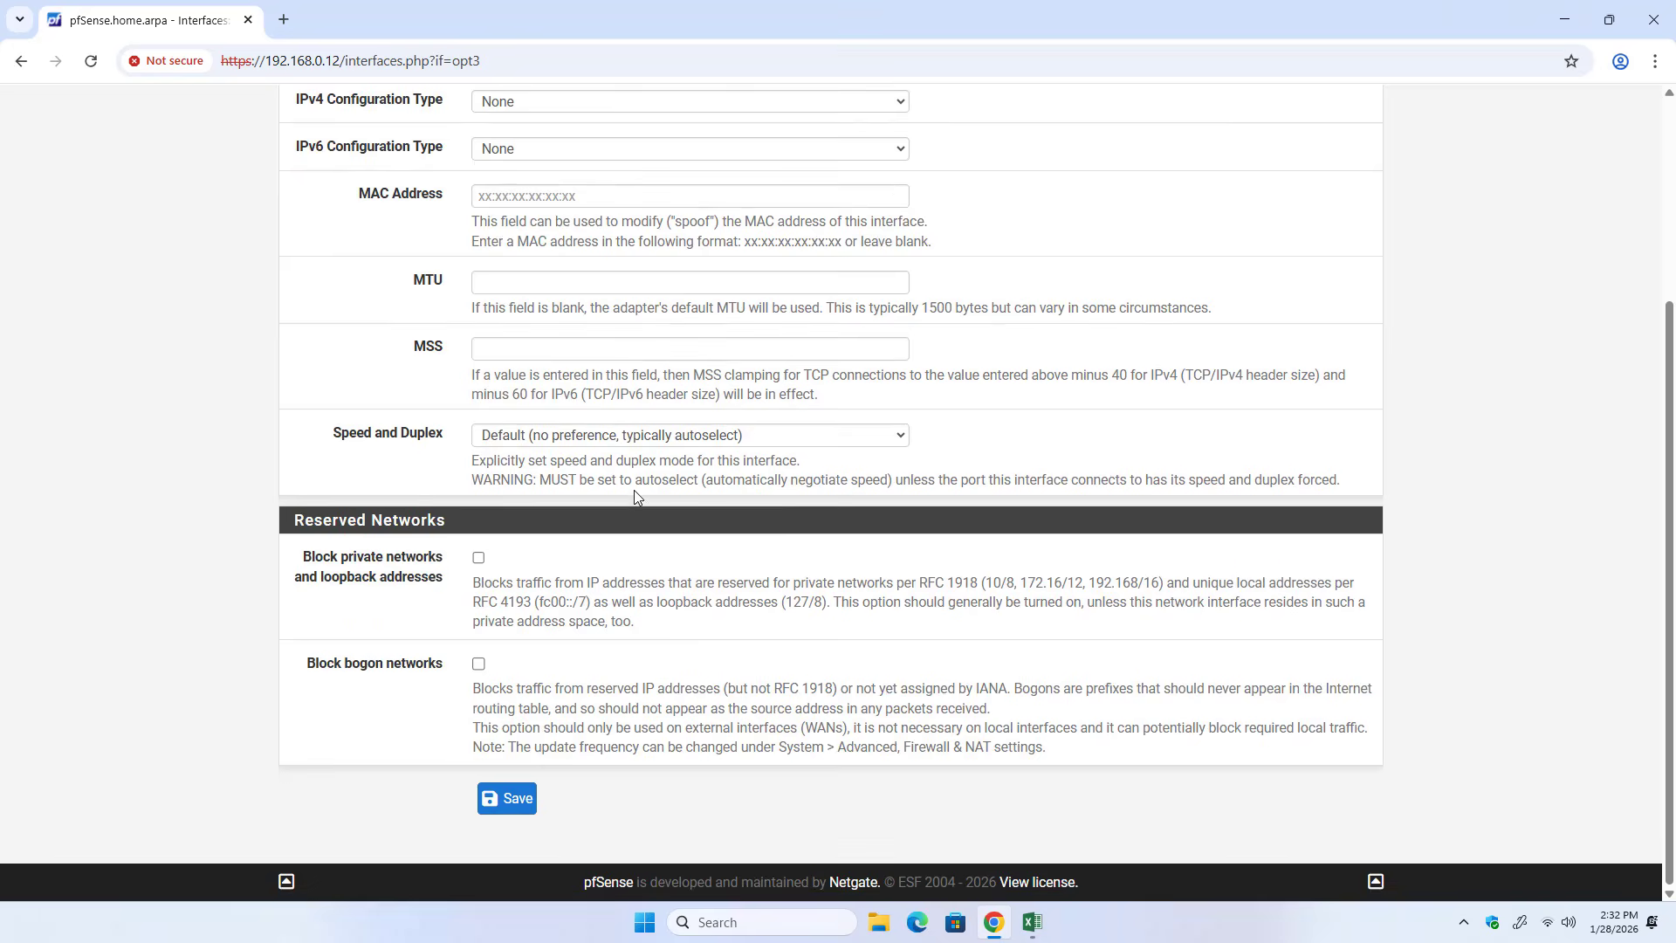
pyautogui.click(506, 798)
pyautogui.click(1291, 256)
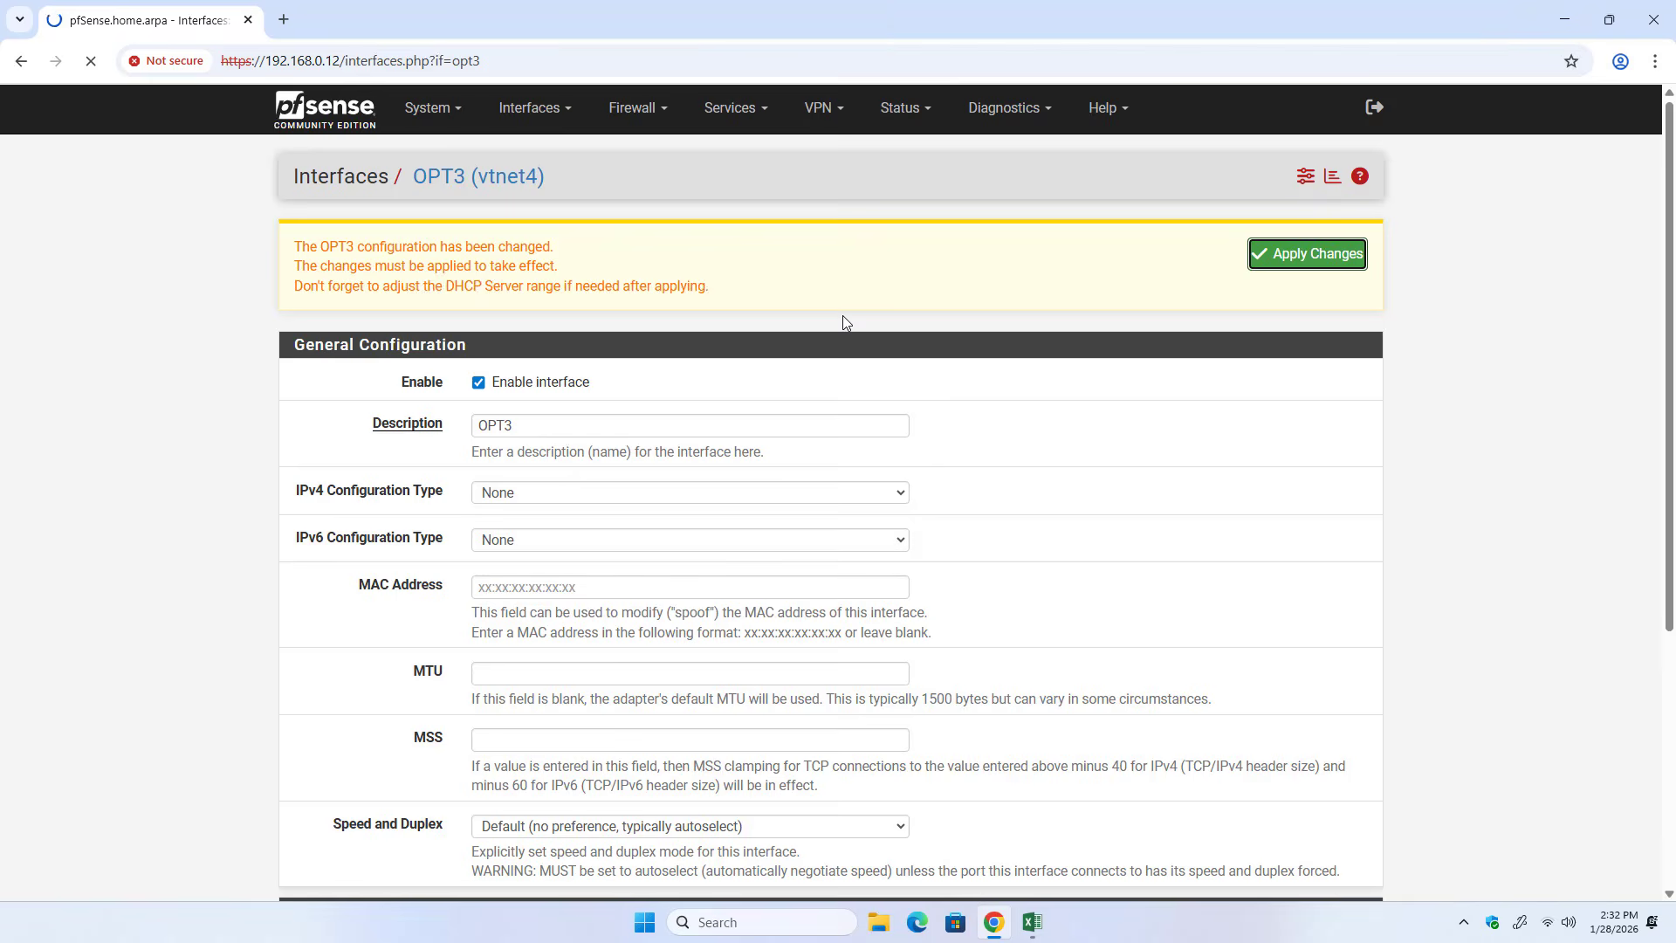
pyautogui.moveTo(296, 248); pyautogui.dragTo(573, 262)
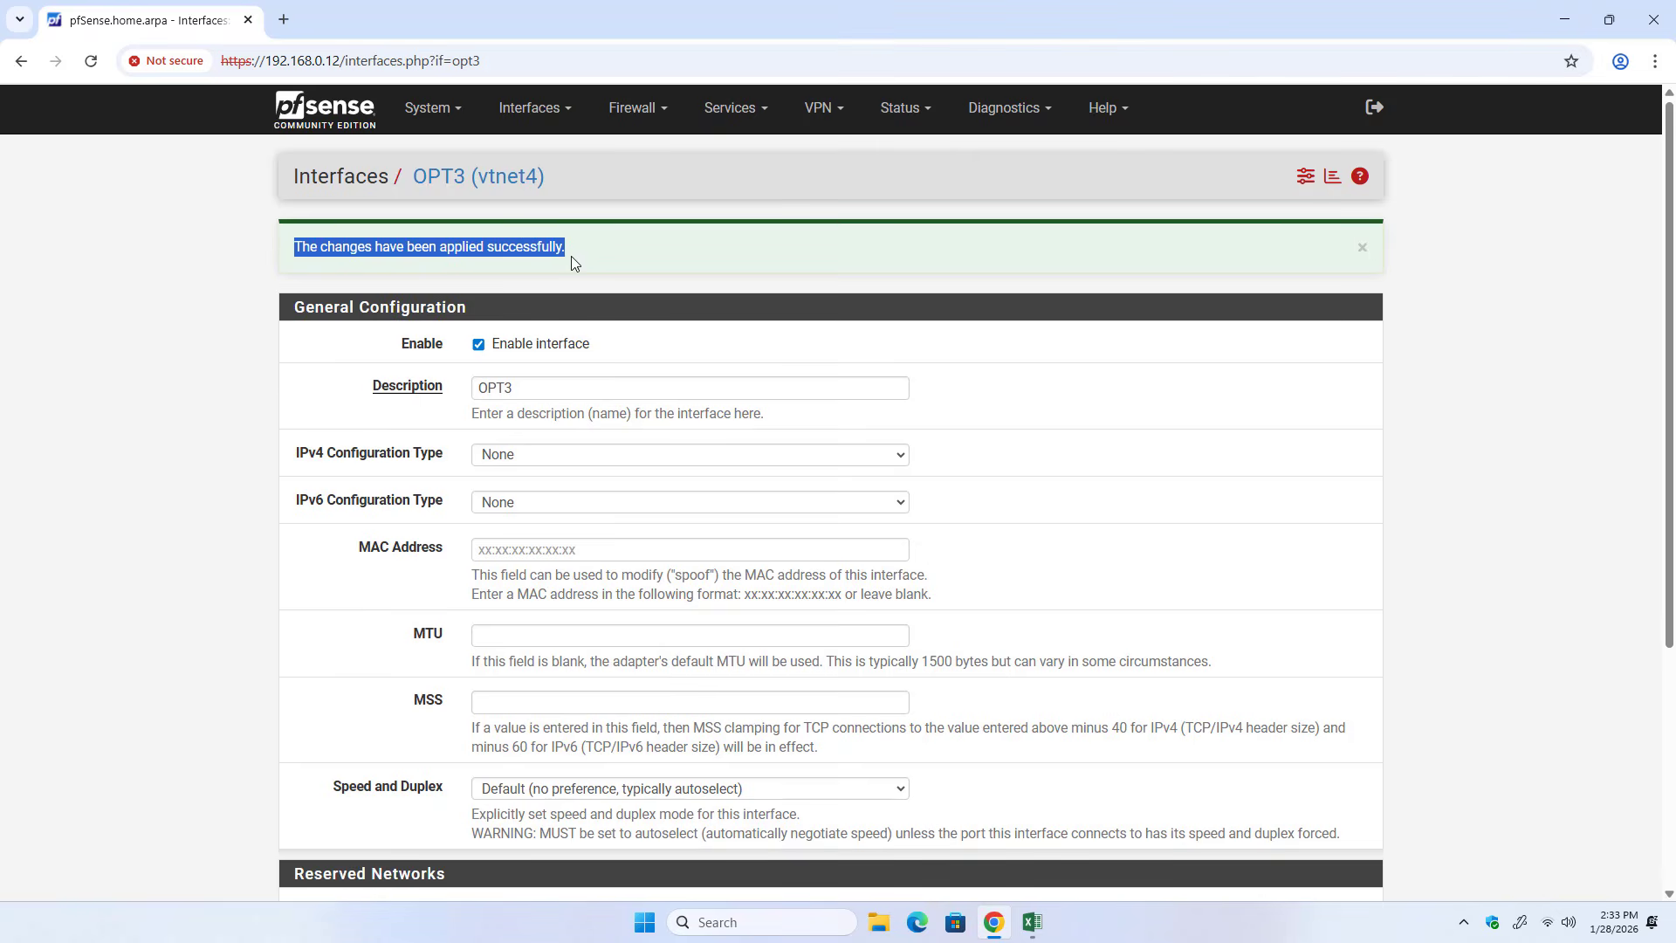
# In the Excel diagram, draw a bracket under OPT1, OPT2 and OPT3 and handwrite "Bridge LAN" below it.
pyautogui.click(1032, 922)
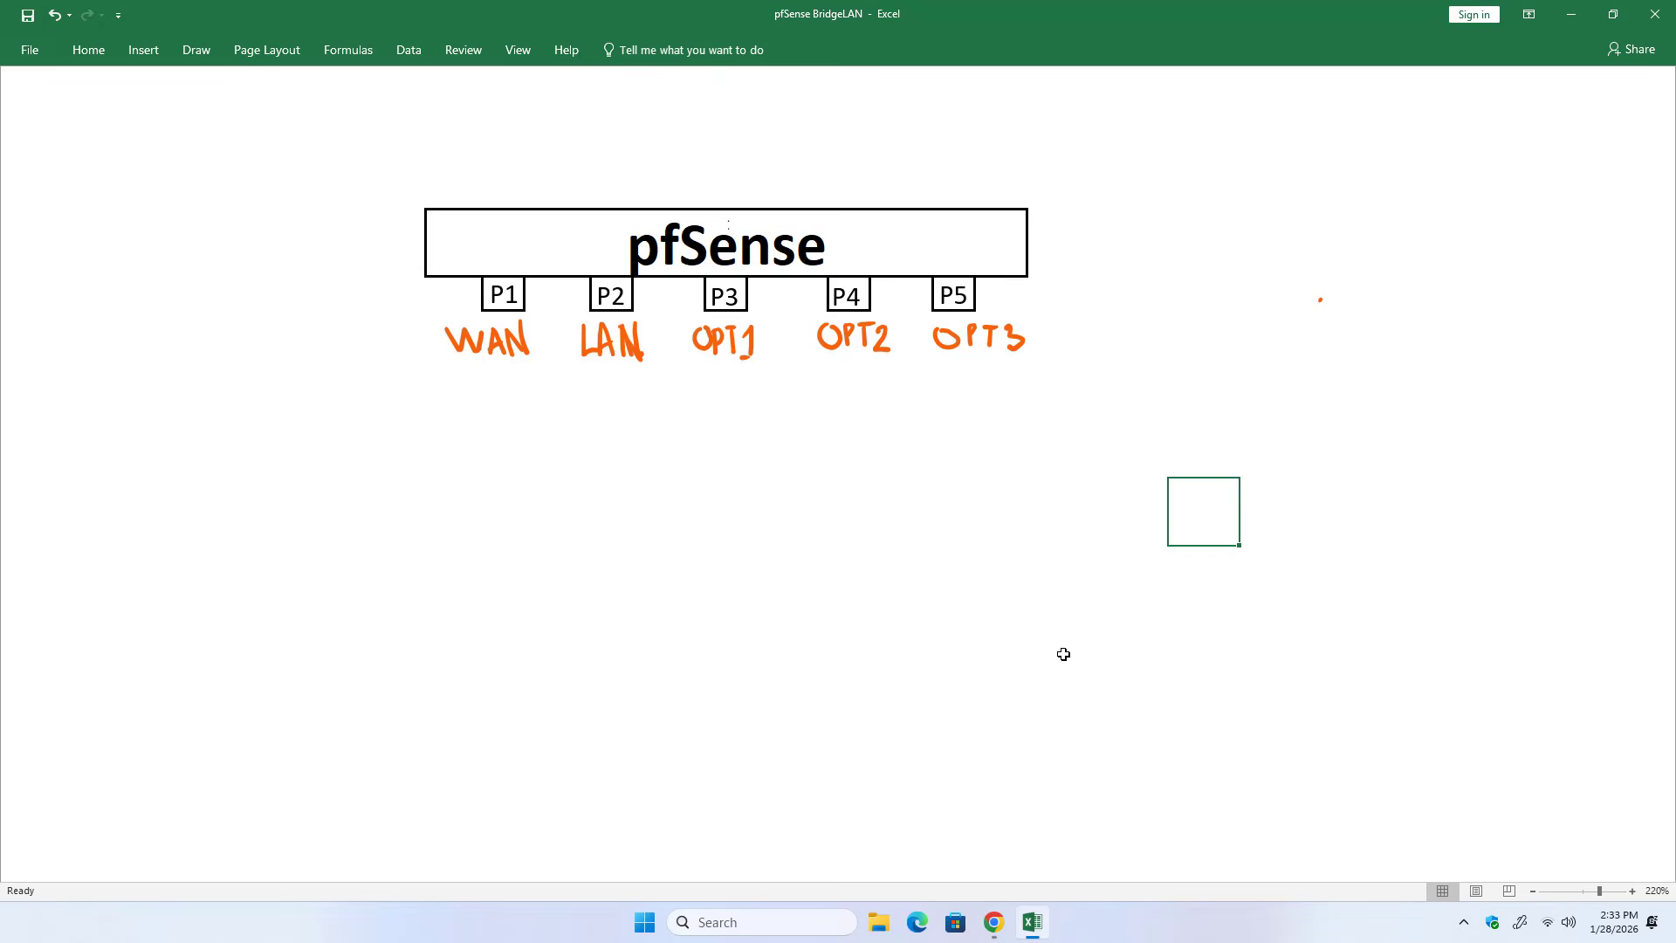
pyautogui.moveTo(691, 384)
pyautogui.mouseDown()
pyautogui.moveTo(1027, 371)
pyautogui.moveTo(1046, 339)
pyautogui.mouseUp()
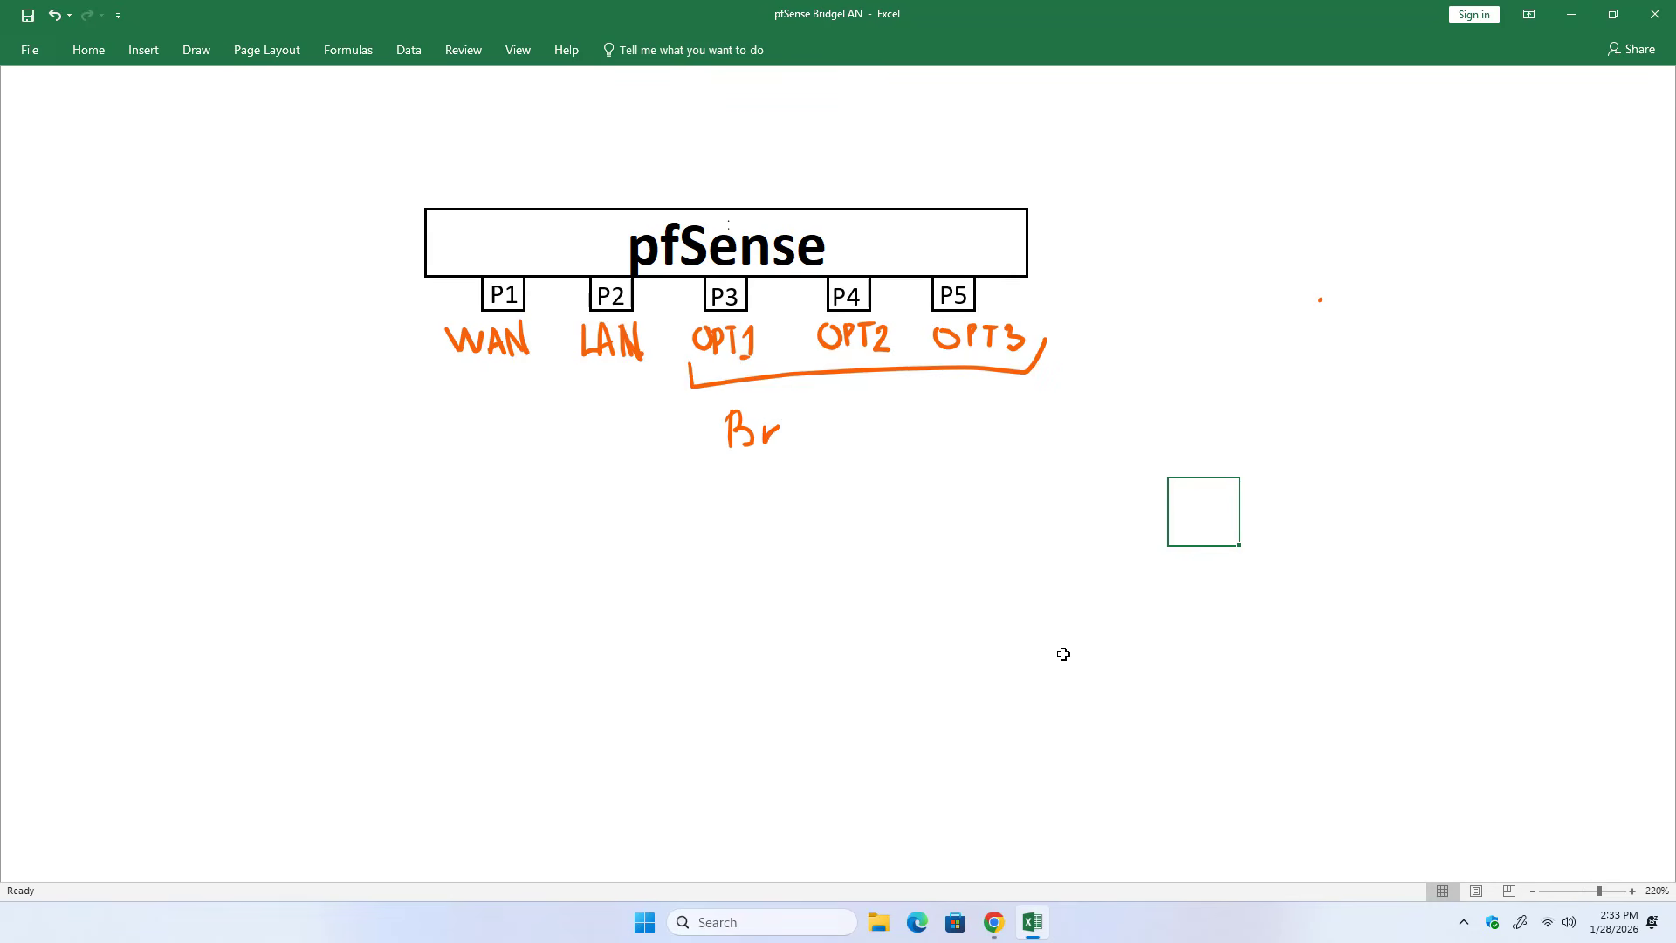
pyautogui.moveTo(807, 429)
pyautogui.mouseDown()
pyautogui.moveTo(806, 399)
pyautogui.moveTo(824, 470)
pyautogui.mouseUp()
pyautogui.moveTo(873, 405)
pyautogui.mouseDown()
pyautogui.moveTo(871, 445)
pyautogui.moveTo(906, 440)
pyautogui.moveTo(910, 401)
pyautogui.moveTo(929, 430)
pyautogui.moveTo(937, 401)
pyautogui.moveTo(964, 433)
pyautogui.mouseUp()
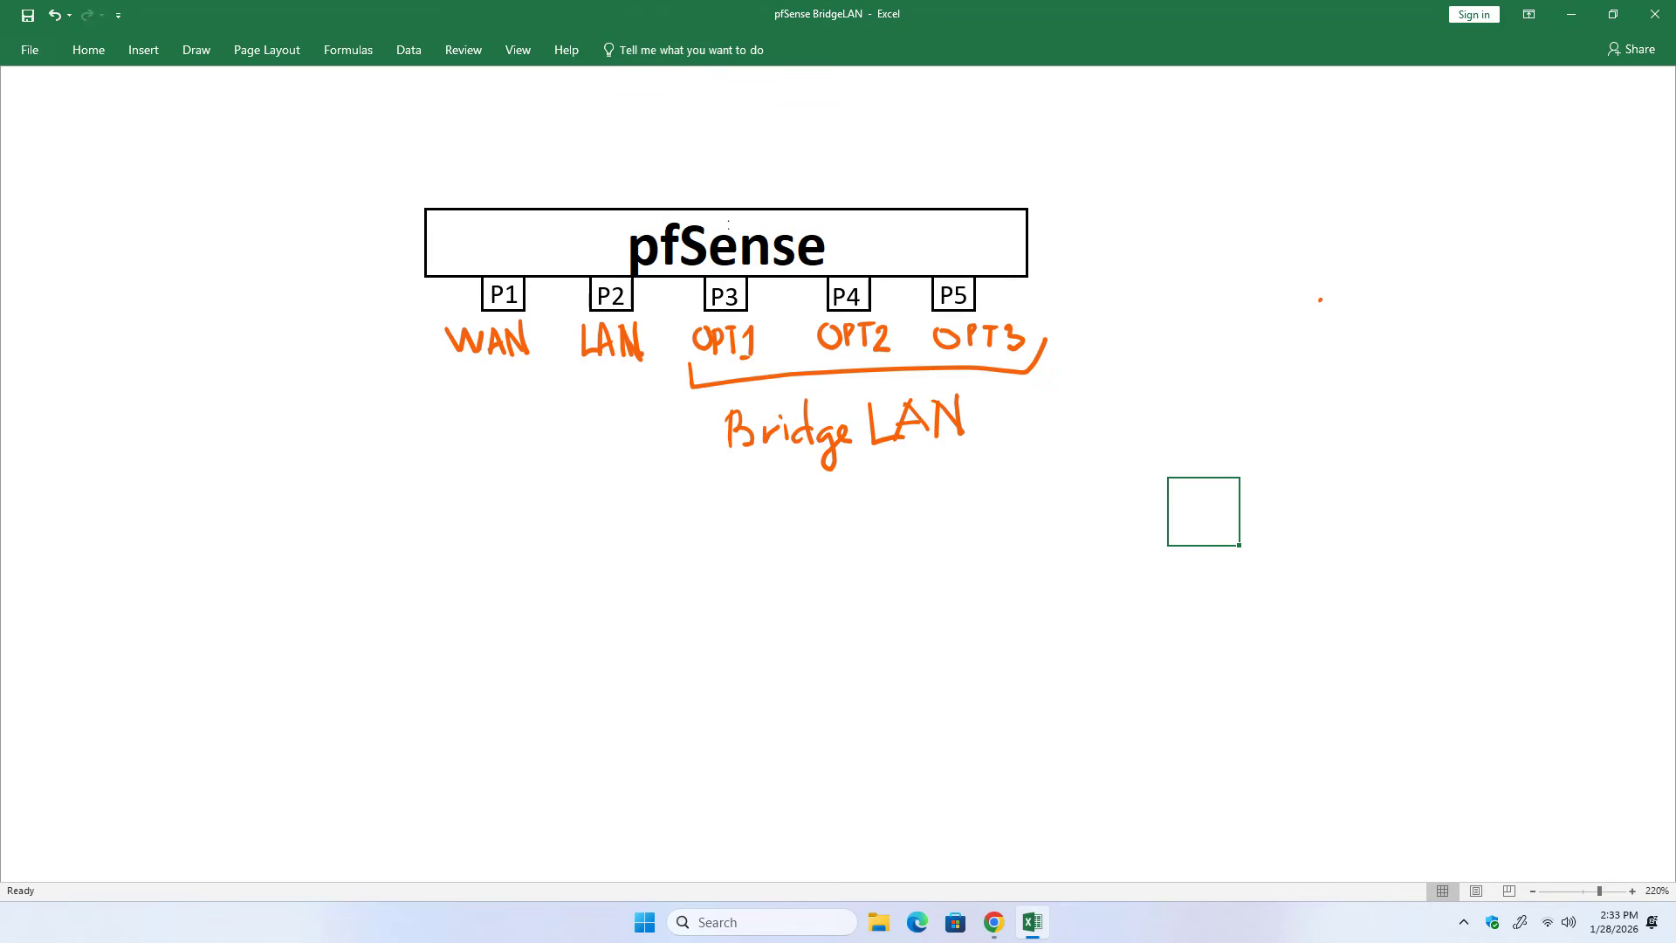
# Back in pfSense in Chrome, start a new bridge and select OPT1, OPT2 and OPT3 as its member interfaces.
pyautogui.click(995, 923)
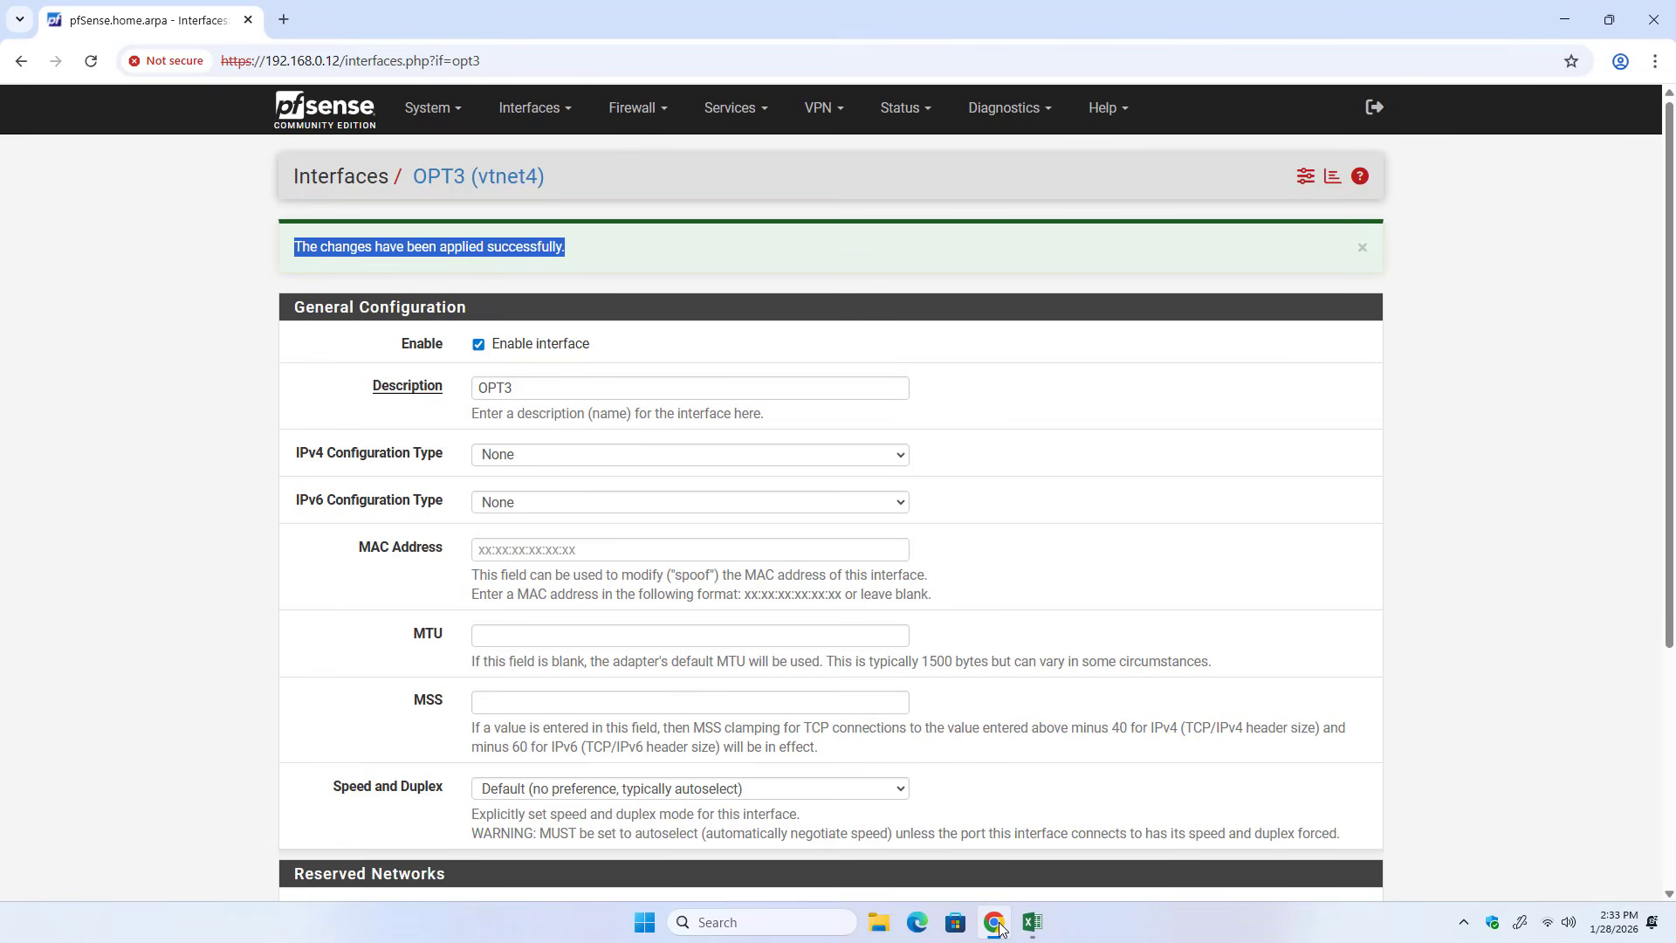
pyautogui.click(554, 126)
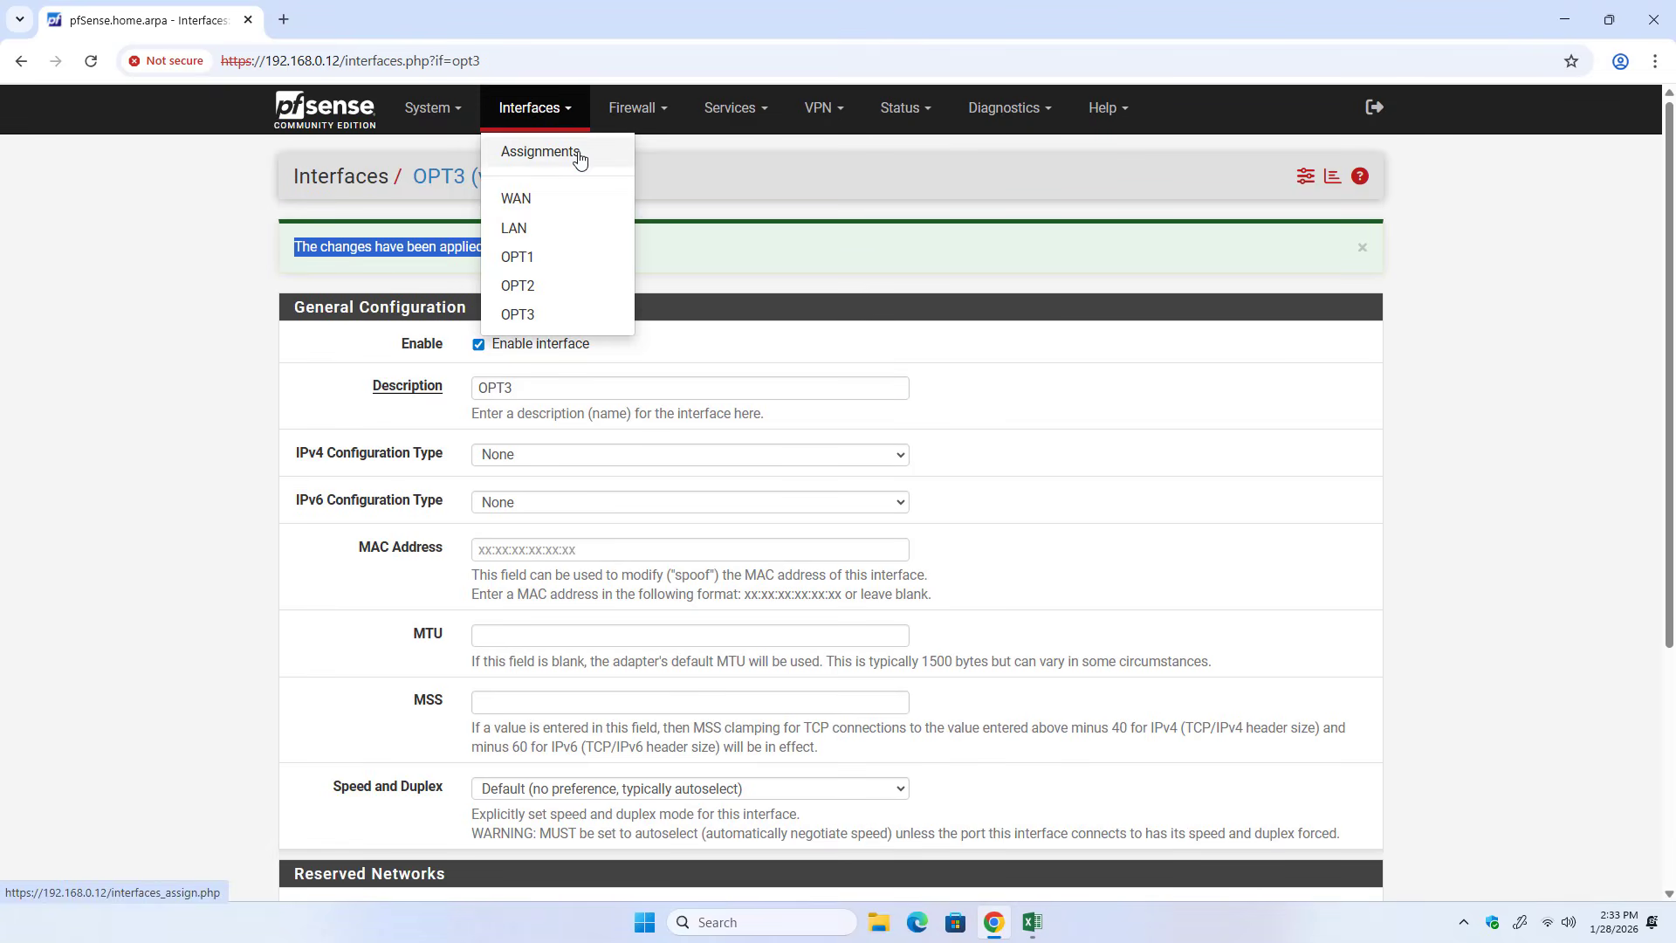
pyautogui.click(562, 160)
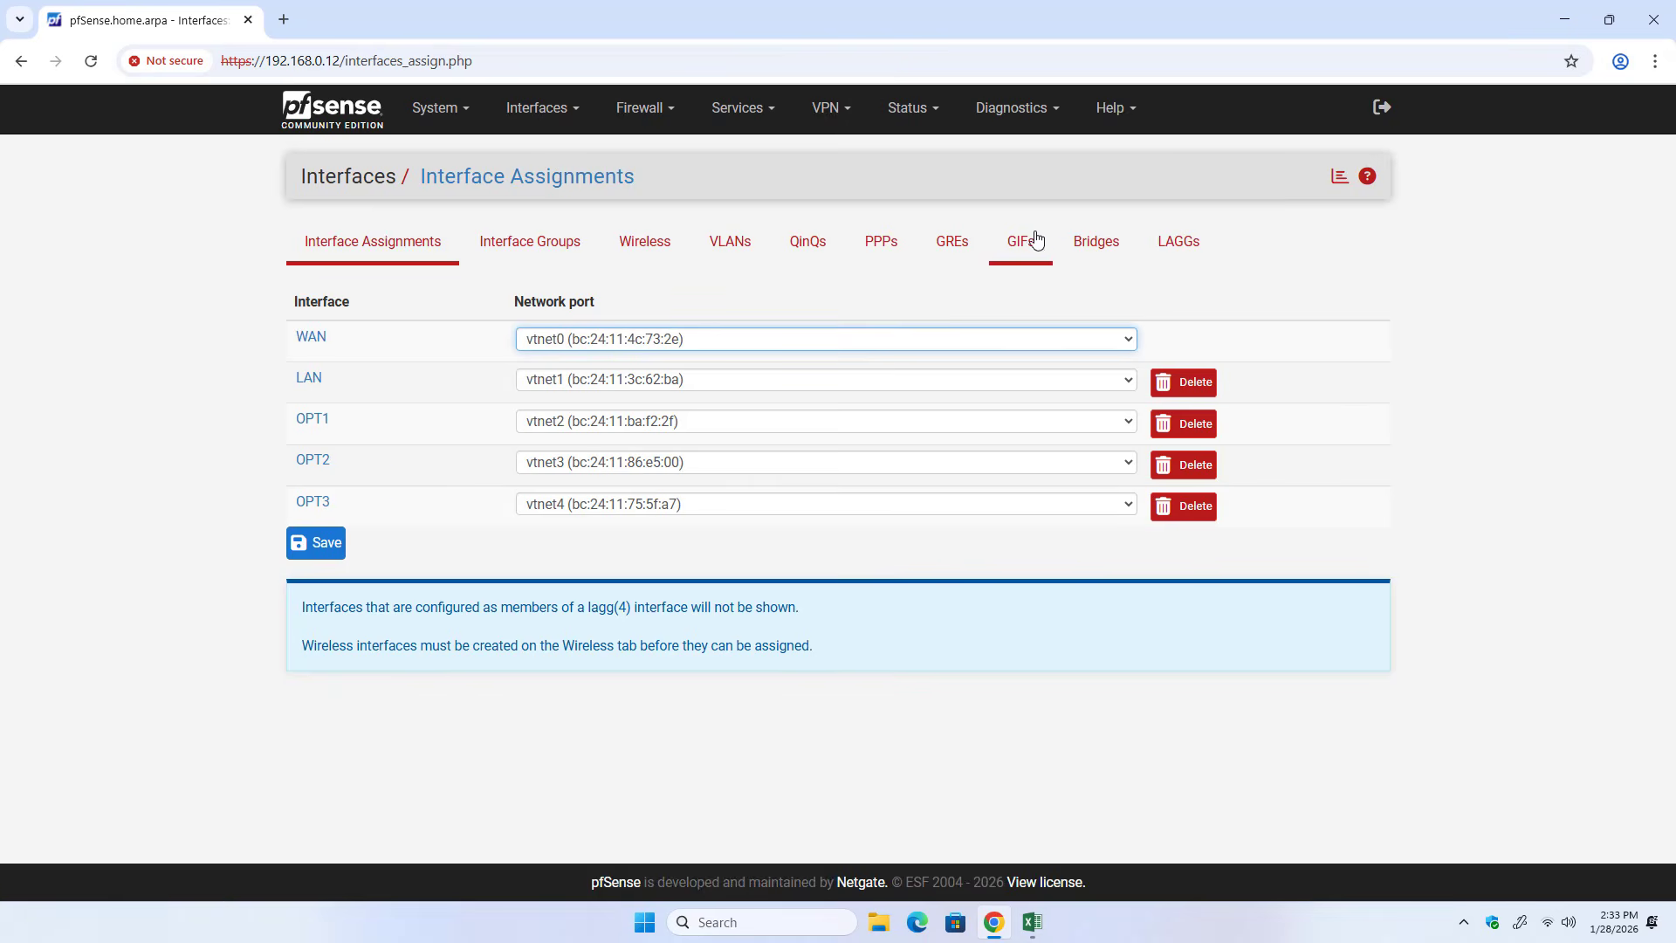
pyautogui.click(1108, 254)
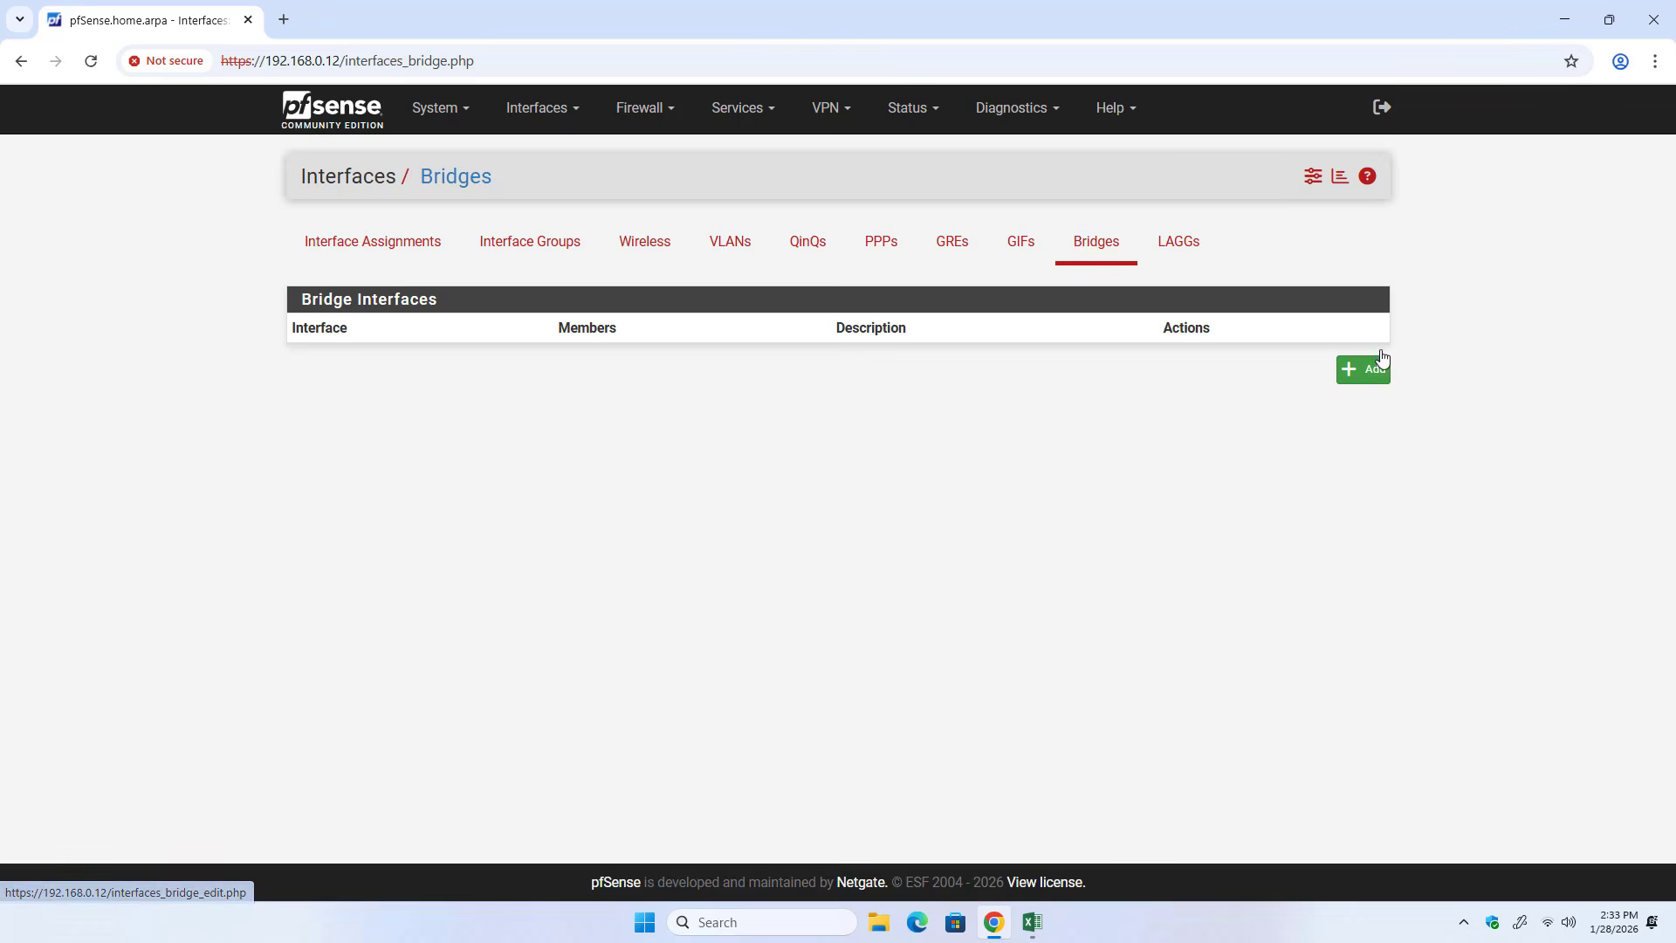
pyautogui.click(1363, 370)
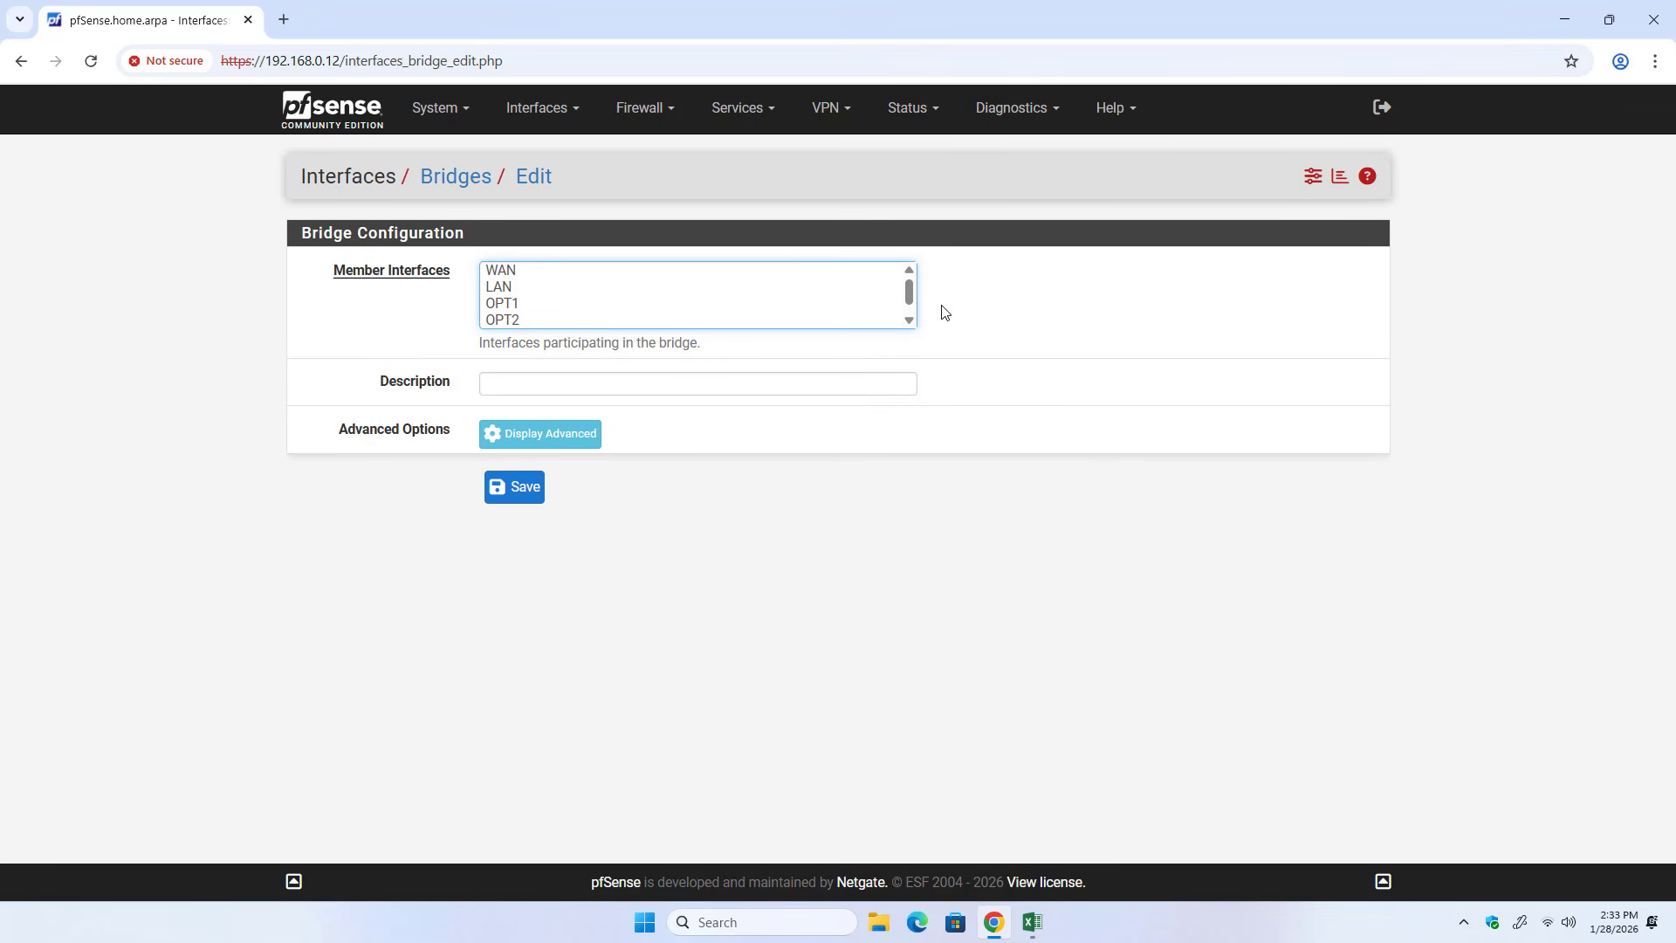
pyautogui.moveTo(908, 291); pyautogui.dragTo(905, 304)
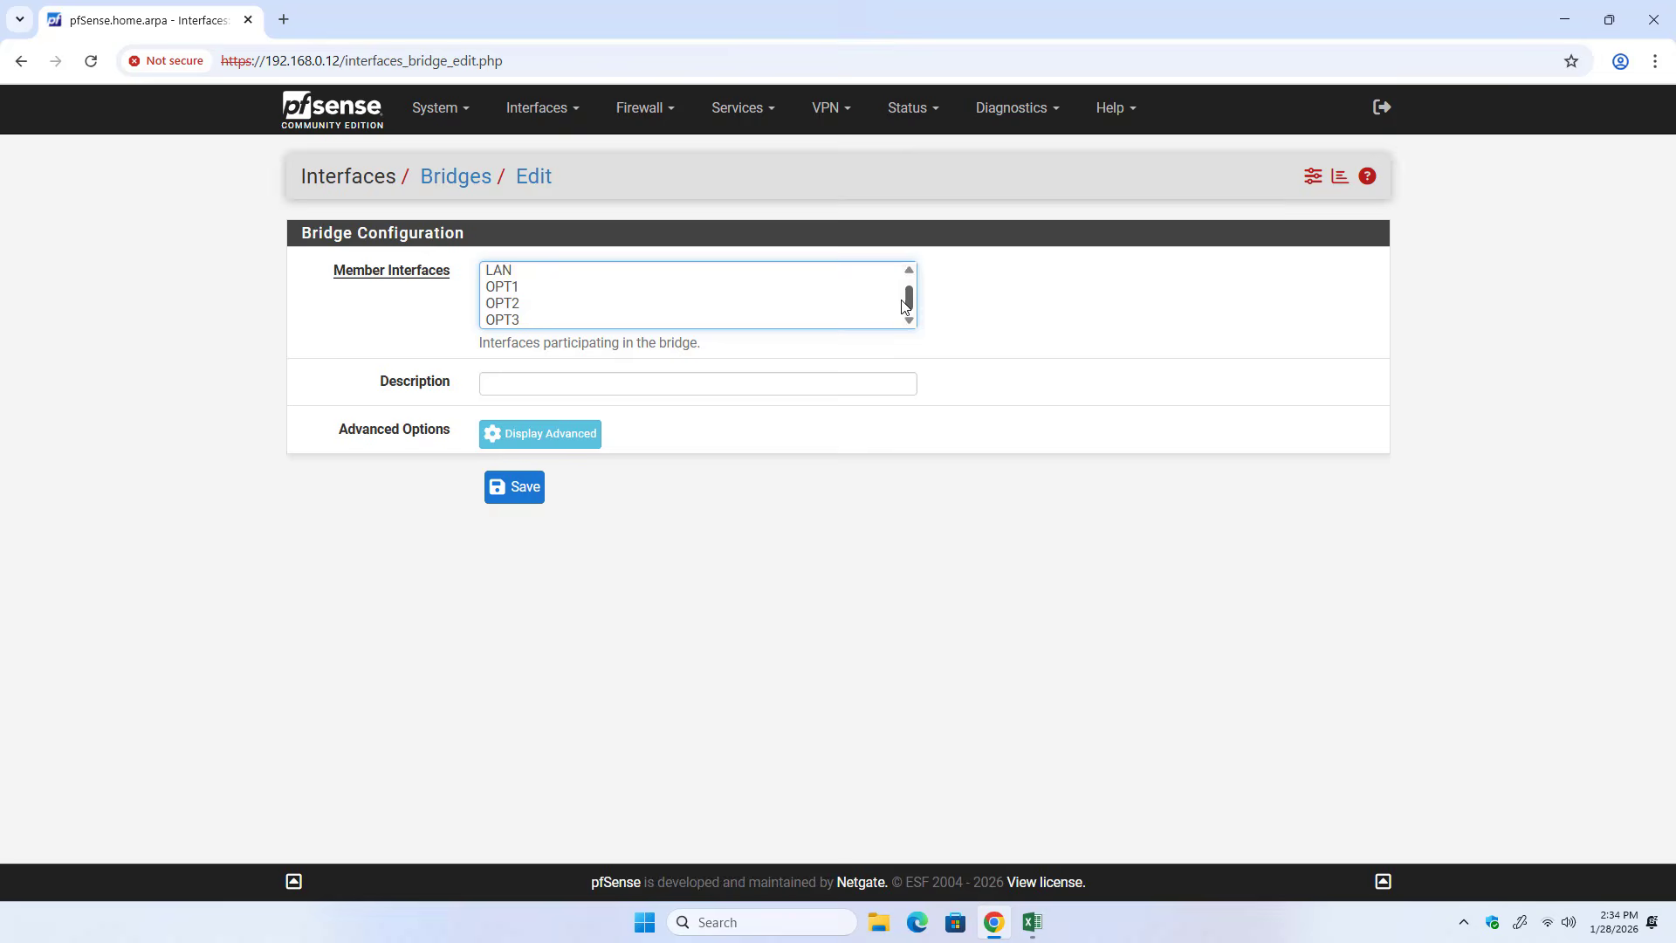
pyautogui.click(524, 288)
pyautogui.keyDown('ctrl'); pyautogui.click(524, 303); pyautogui.keyUp('ctrl')
pyautogui.keyDown('ctrl'); pyautogui.click(525, 321); pyautogui.keyUp('ctrl')
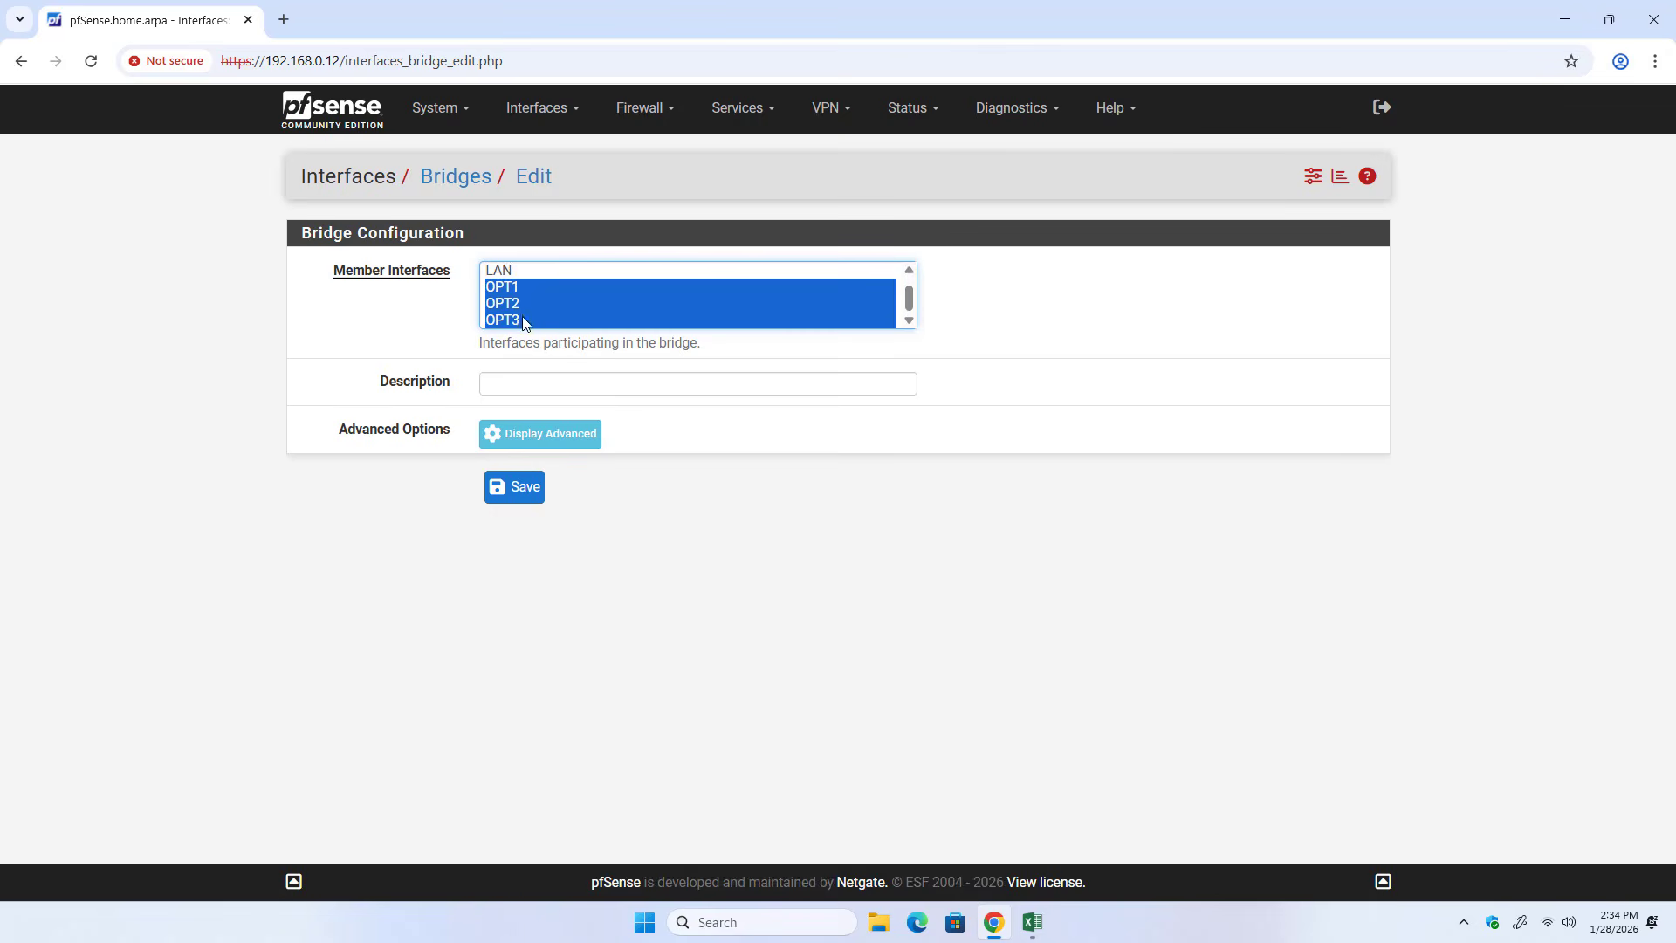
# Set the bridge description to BridgeLAN, save the bridge and check its members and description in the bridge list.
pyautogui.click(580, 386)
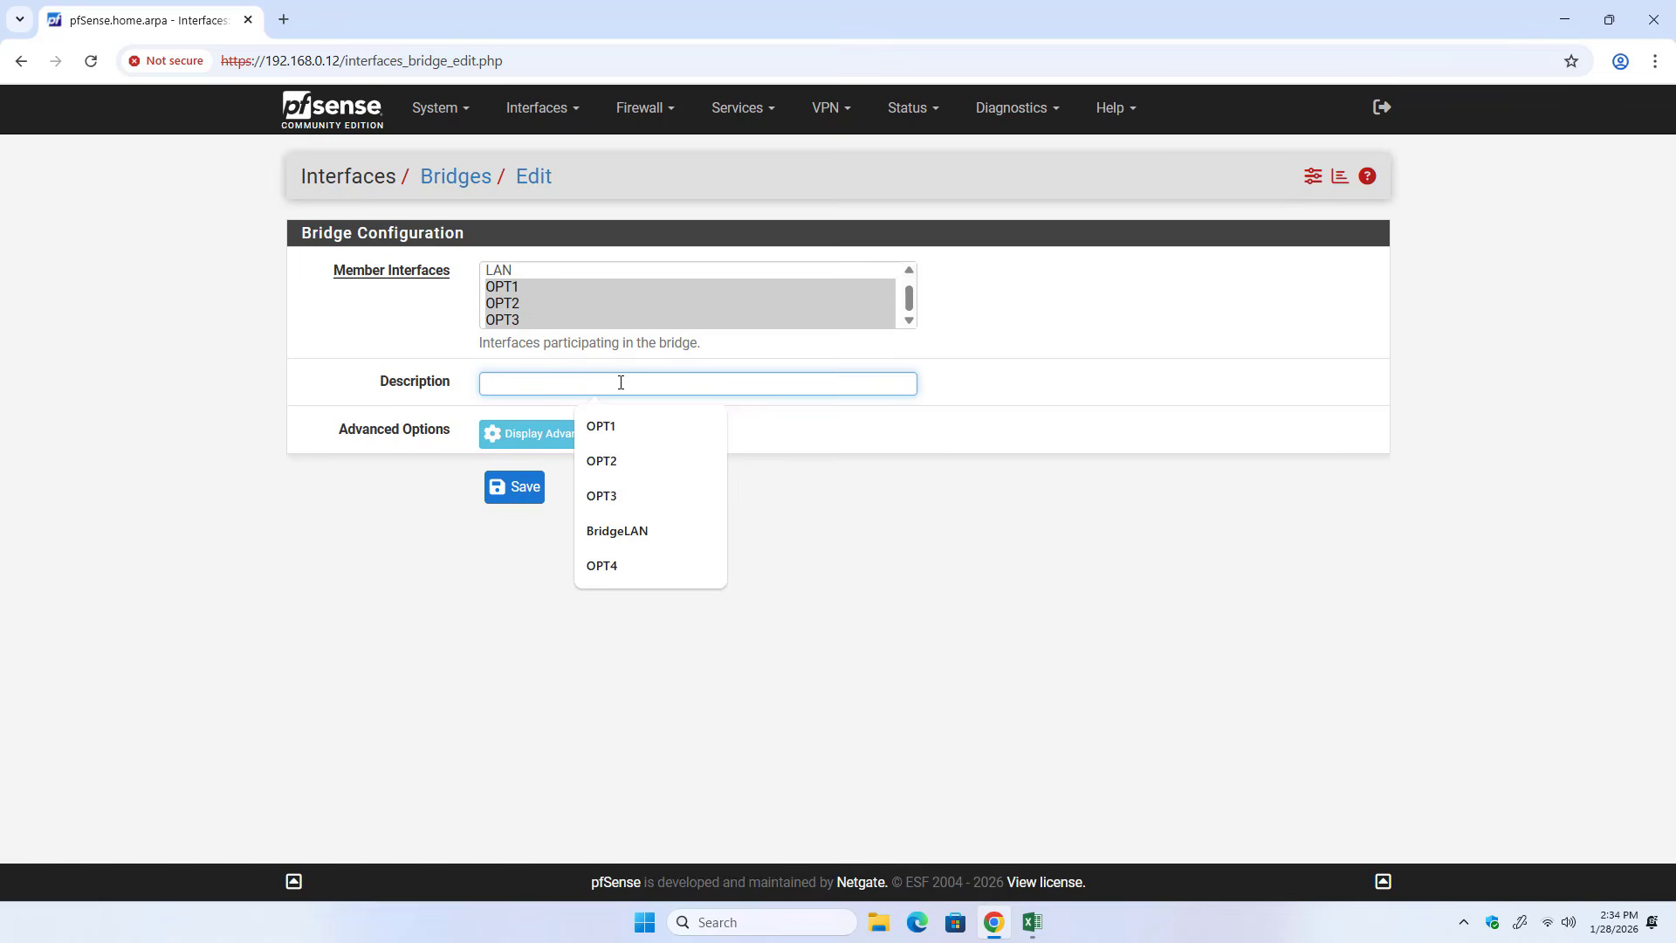
pyautogui.click(654, 529)
pyautogui.click(515, 489)
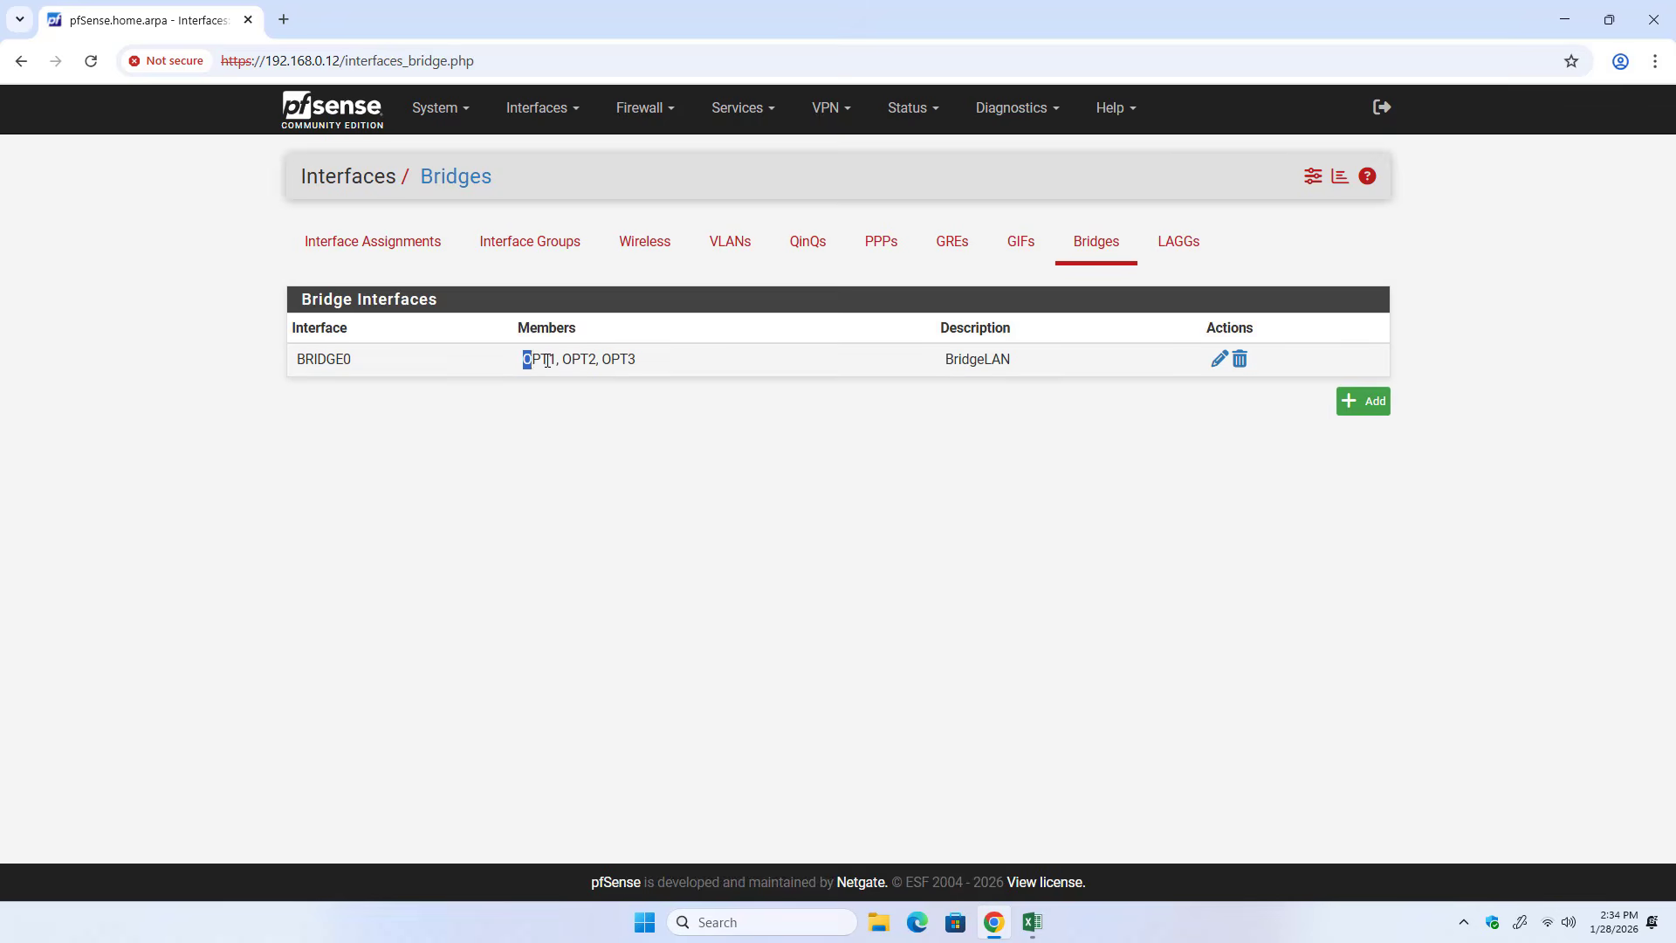
pyautogui.moveTo(524, 359); pyautogui.dragTo(643, 362)
pyautogui.click(805, 471)
pyautogui.moveTo(948, 360); pyautogui.dragTo(1016, 367)
pyautogui.click(995, 456)
# In the Excel diagram, cross out LAN under P2 and draw an arrow from Bridge LAN down to a handwritten "LAN".
pyautogui.click(1034, 922)
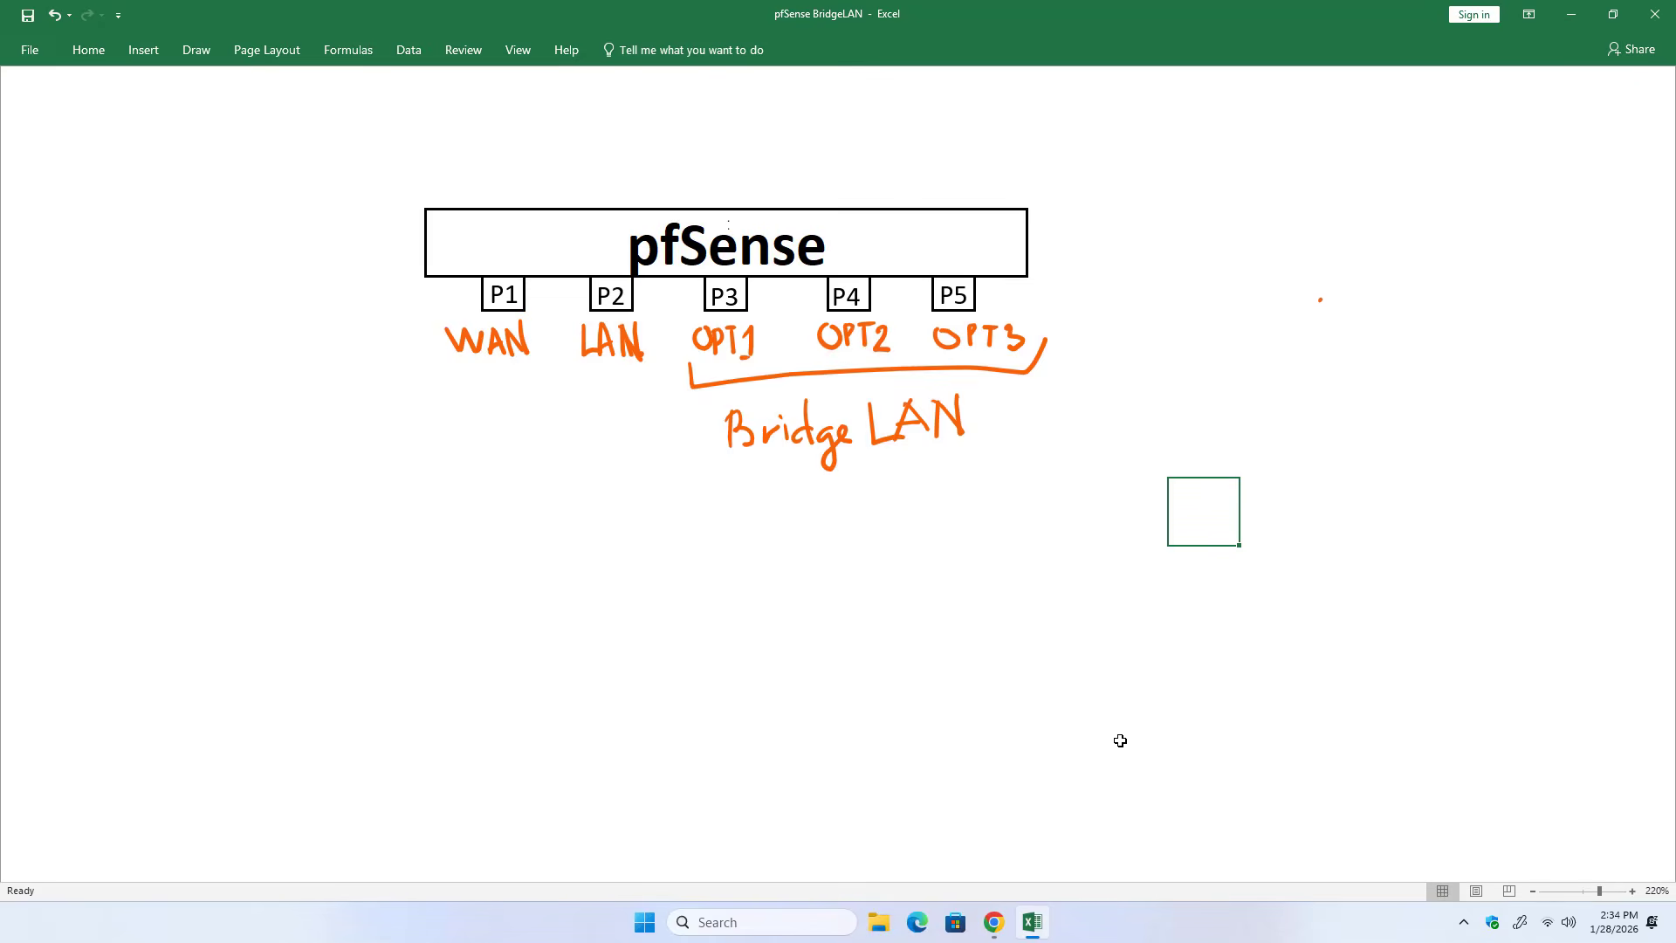
pyautogui.moveTo(585, 365)
pyautogui.mouseDown()
pyautogui.moveTo(624, 357)
pyautogui.moveTo(617, 371)
pyautogui.moveTo(620, 344)
pyautogui.moveTo(642, 353)
pyautogui.mouseUp()
pyautogui.moveTo(775, 467)
pyautogui.mouseDown()
pyautogui.moveTo(895, 457)
pyautogui.moveTo(791, 597)
pyautogui.moveTo(829, 596)
pyautogui.moveTo(839, 558)
pyautogui.moveTo(867, 597)
pyautogui.moveTo(866, 573)
pyautogui.moveTo(880, 594)
pyautogui.moveTo(917, 584)
pyautogui.moveTo(911, 537)
pyautogui.mouseUp()
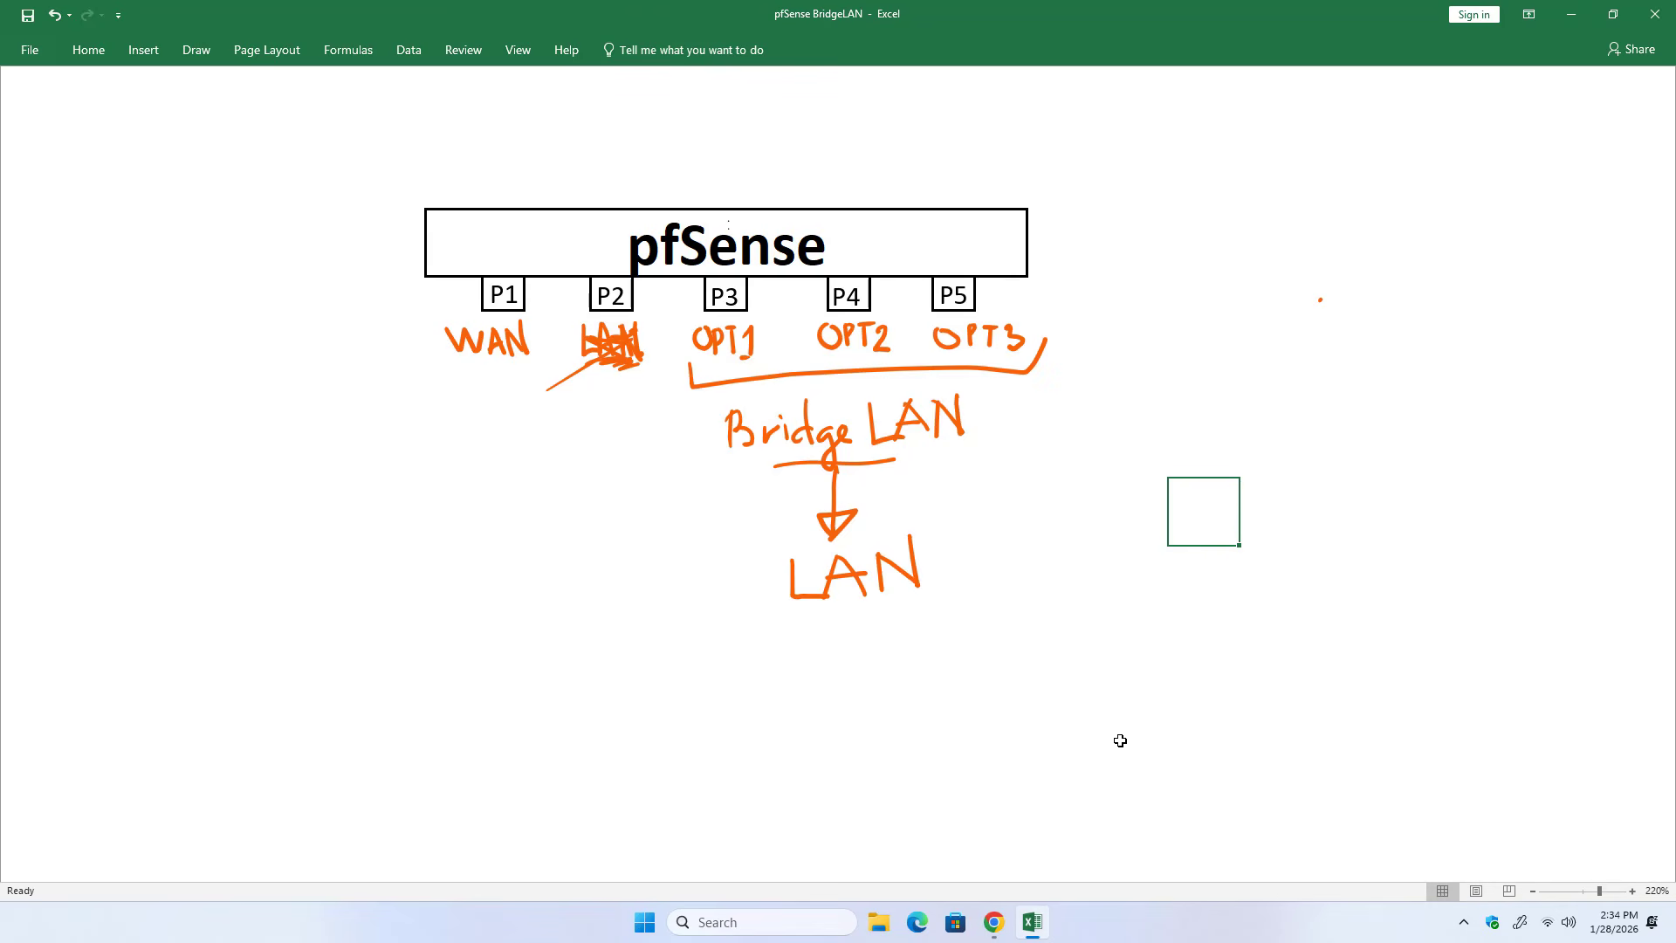
# Back in pfSense in Chrome, assign BRIDGE0 (BridgeLAN) as the network port of the LAN interface and save the interface assignments.
pyautogui.click(993, 922)
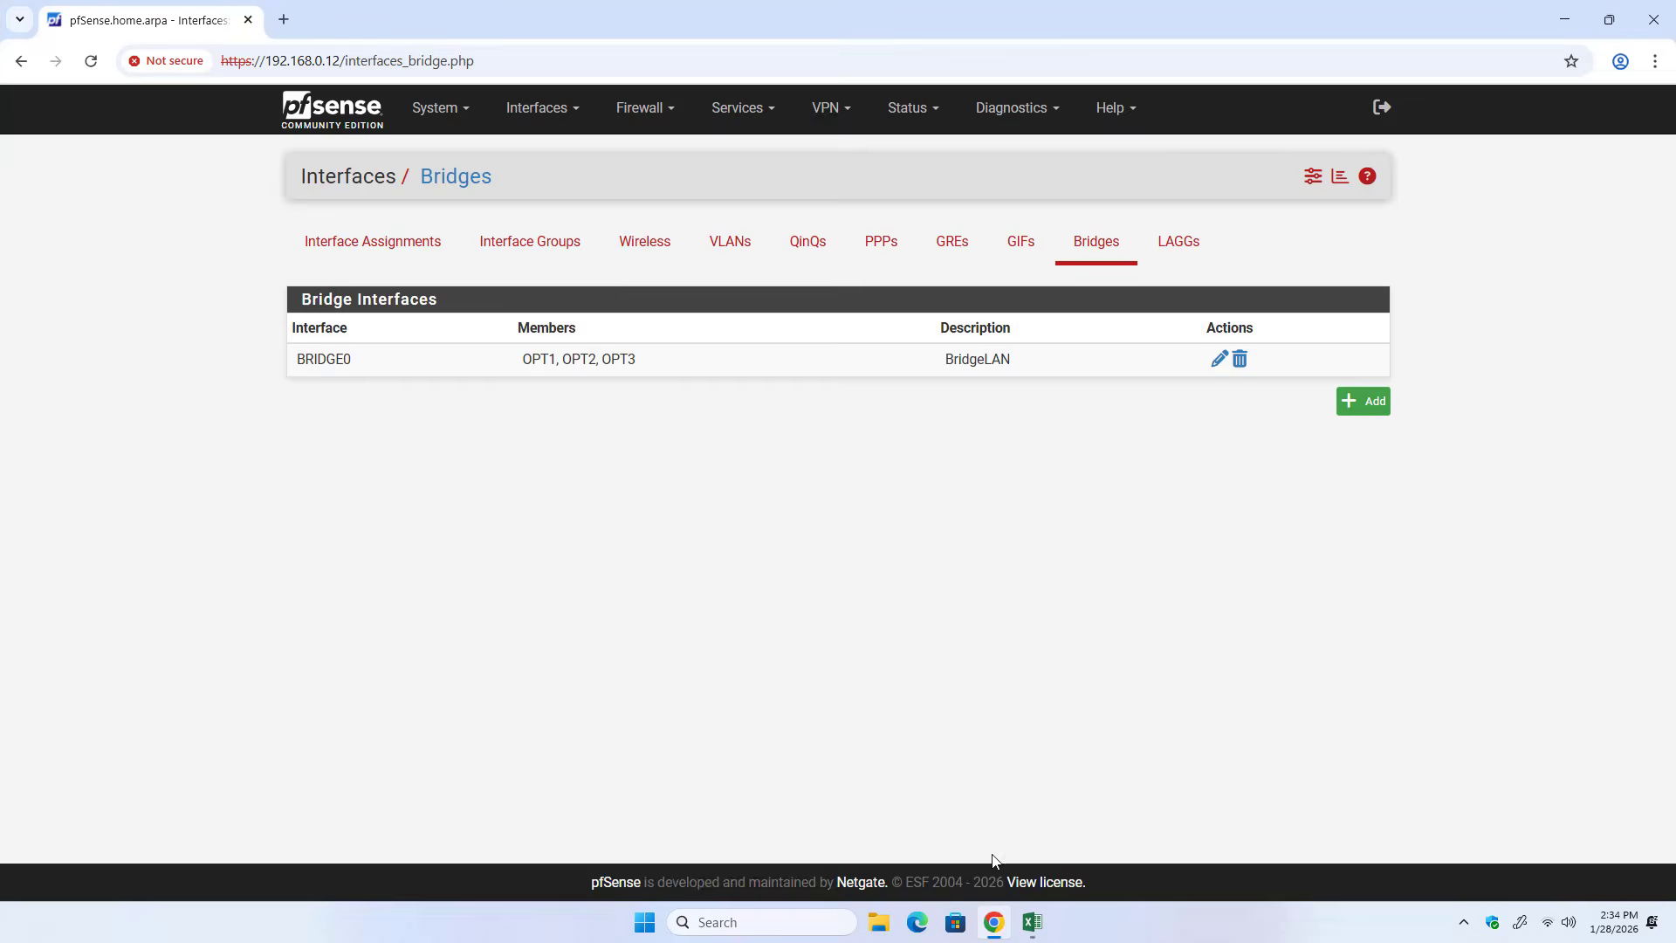
pyautogui.click(552, 109)
pyautogui.click(568, 160)
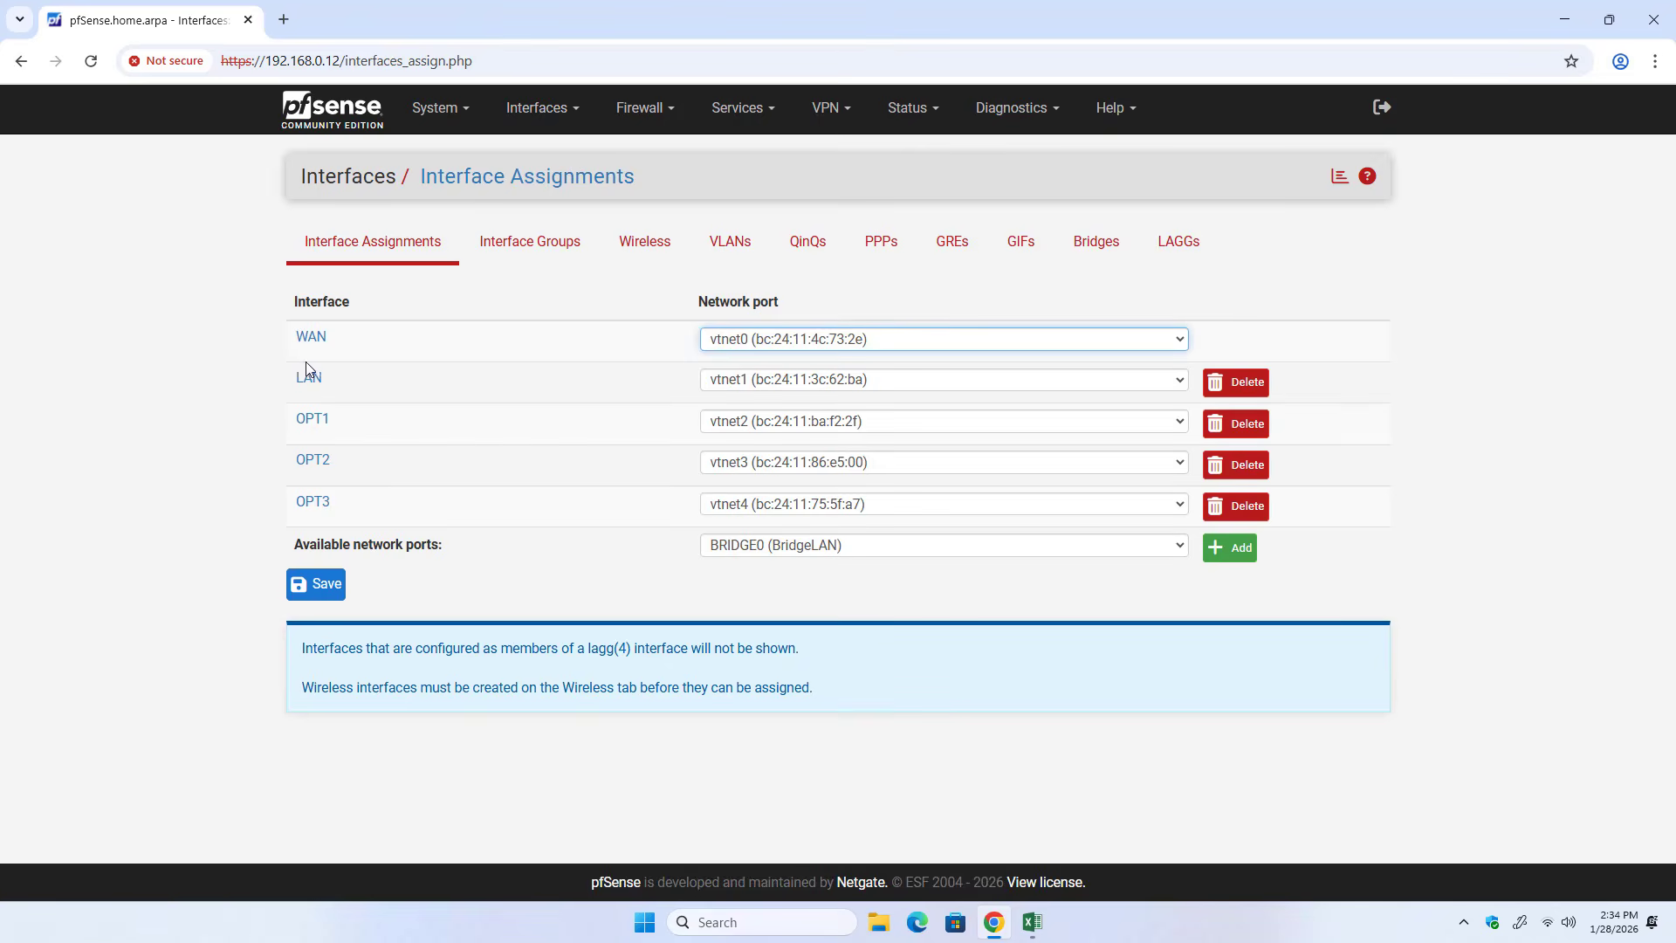
pyautogui.click(764, 380)
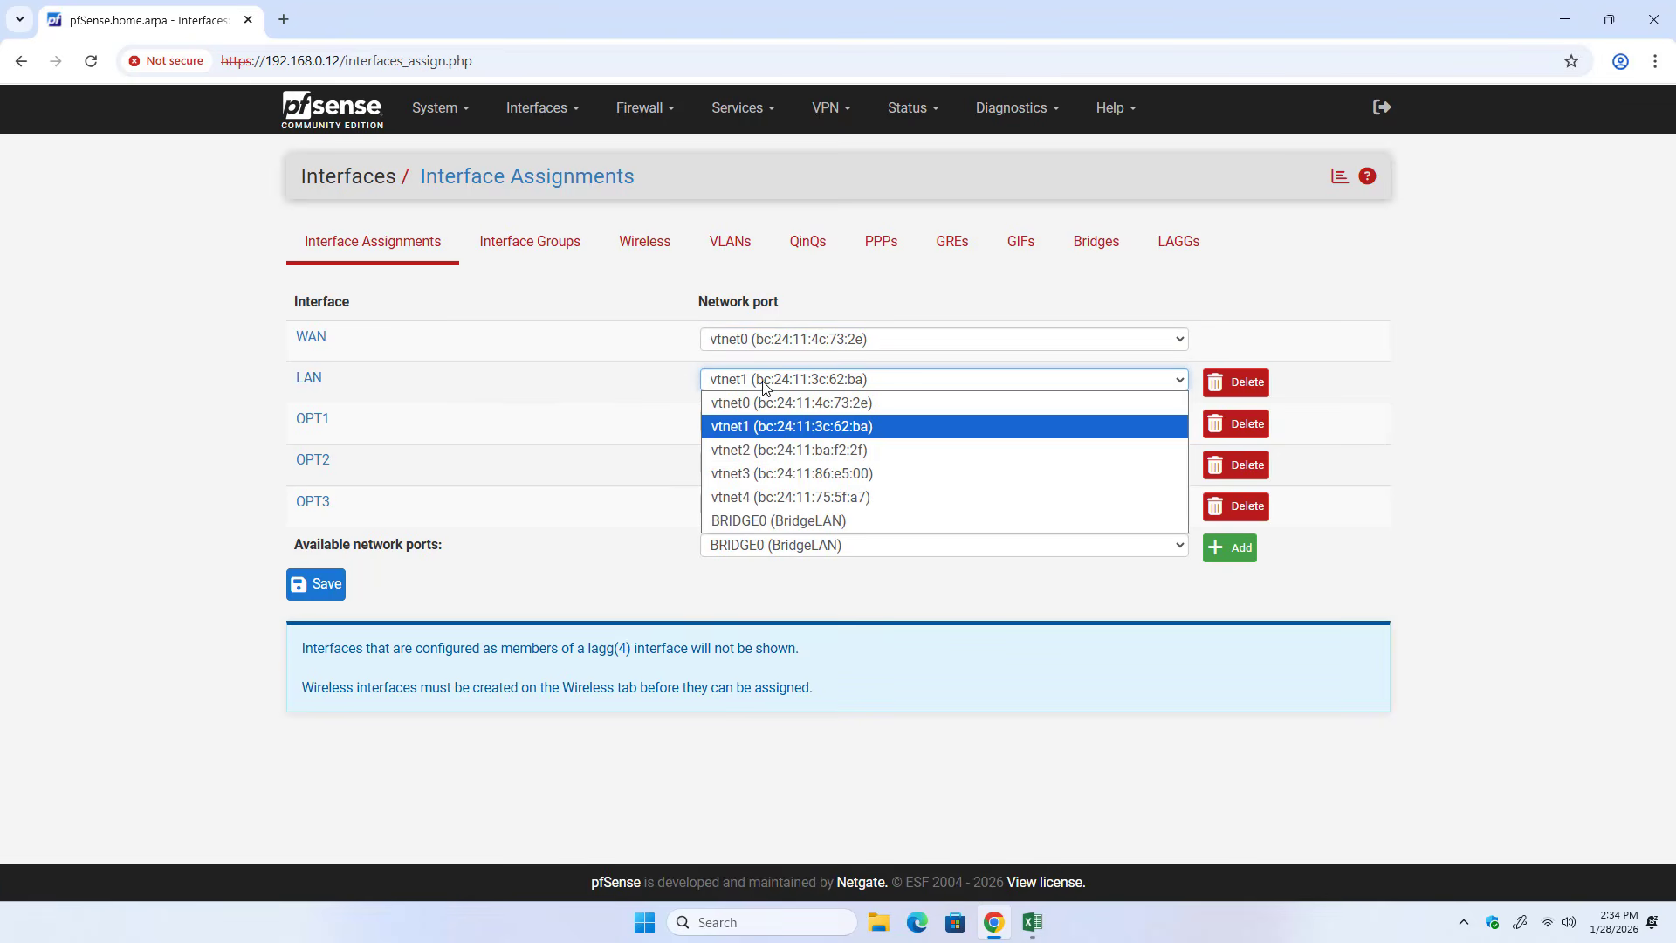
pyautogui.click(840, 521)
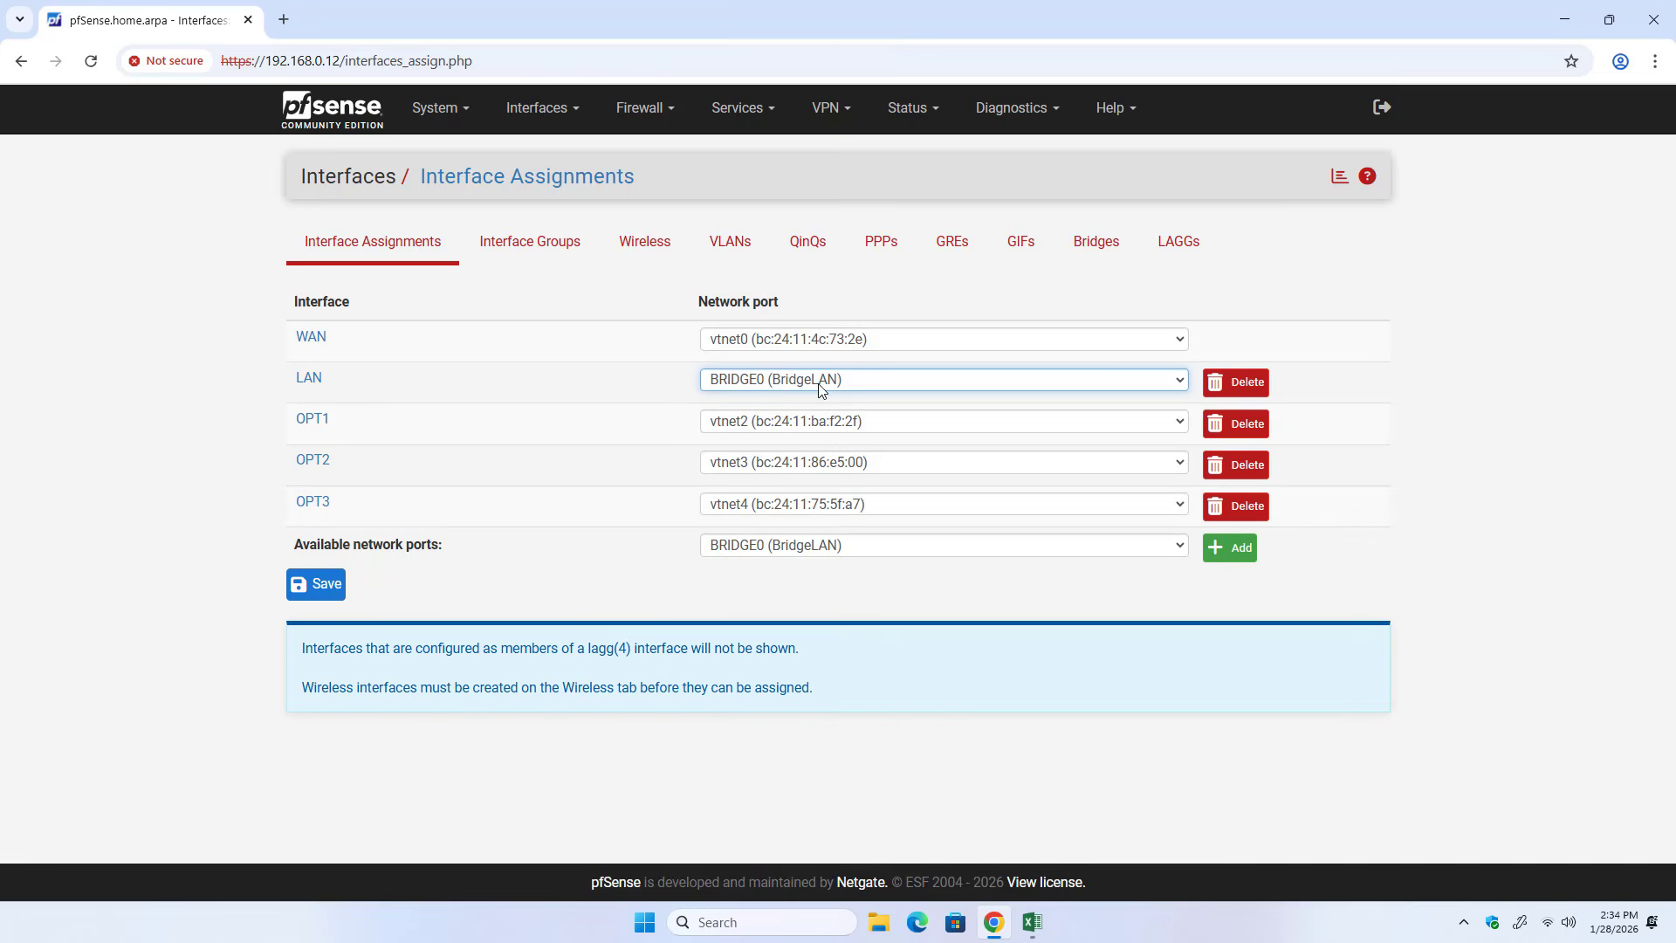
pyautogui.click(316, 584)
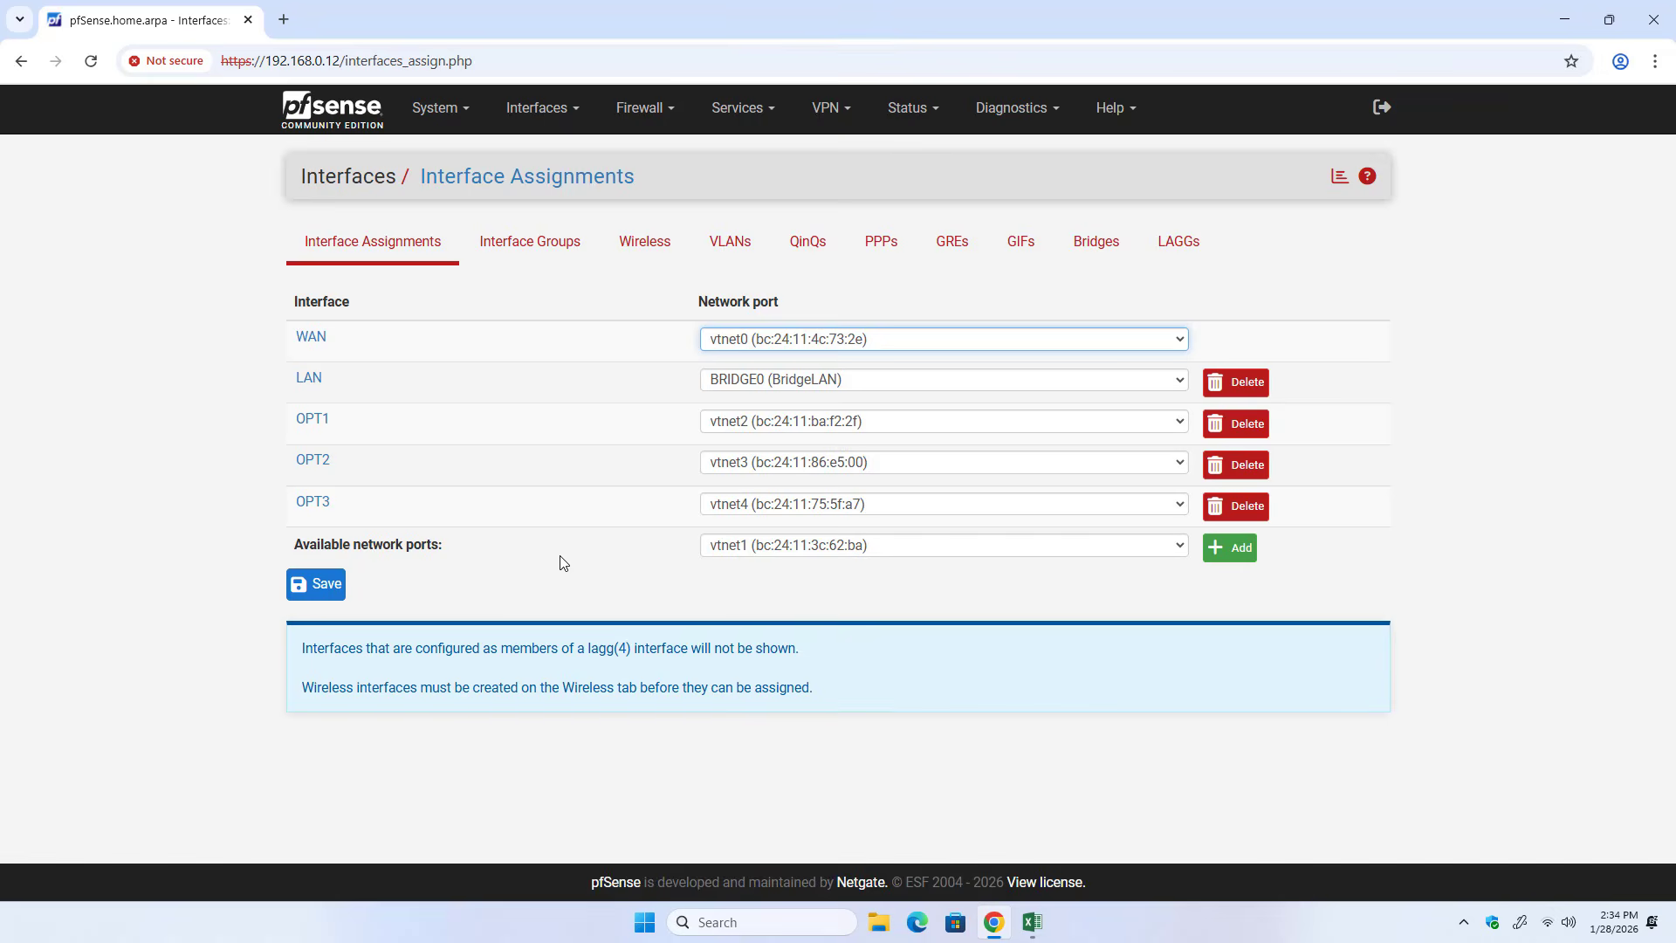
# In the Excel diagram, draw a laptop connected by a line to P5 and handwrite "LAN Cable" above the line.
pyautogui.click(1031, 922)
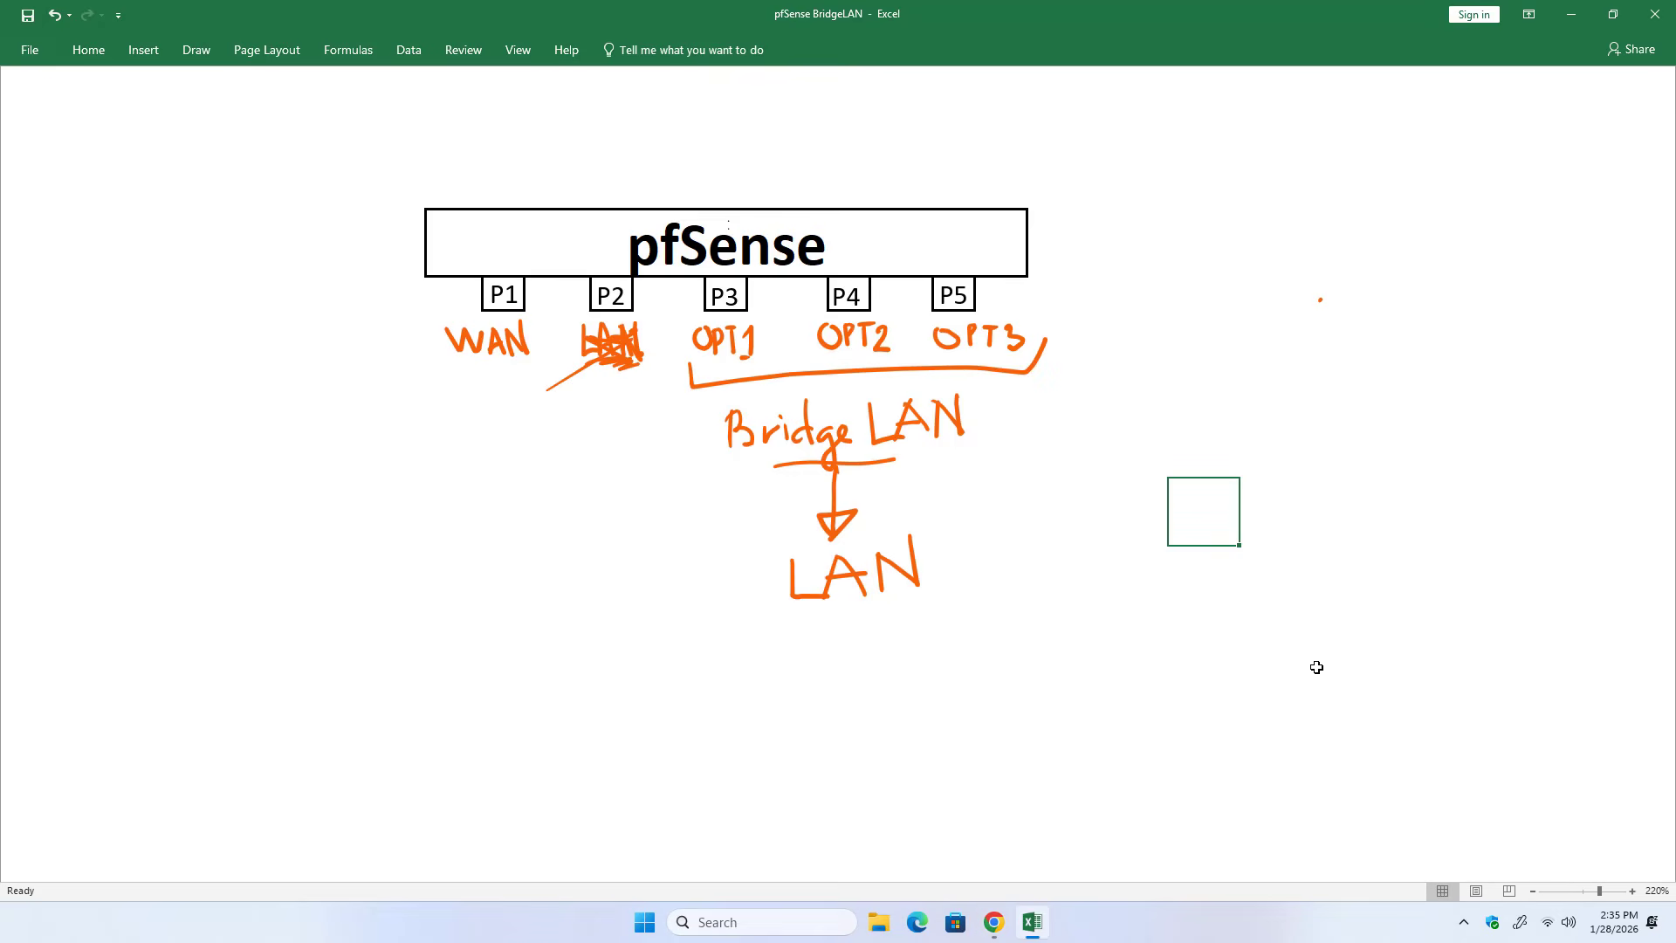
pyautogui.moveTo(977, 298)
pyautogui.mouseDown()
pyautogui.moveTo(1218, 318)
pyautogui.moveTo(1221, 354)
pyautogui.mouseUp()
pyautogui.moveTo(1222, 284)
pyautogui.mouseDown()
pyautogui.moveTo(1276, 282)
pyautogui.moveTo(1328, 314)
pyautogui.moveTo(1334, 344)
pyautogui.mouseUp()
pyautogui.moveTo(1225, 354); pyautogui.dragTo(1333, 344)
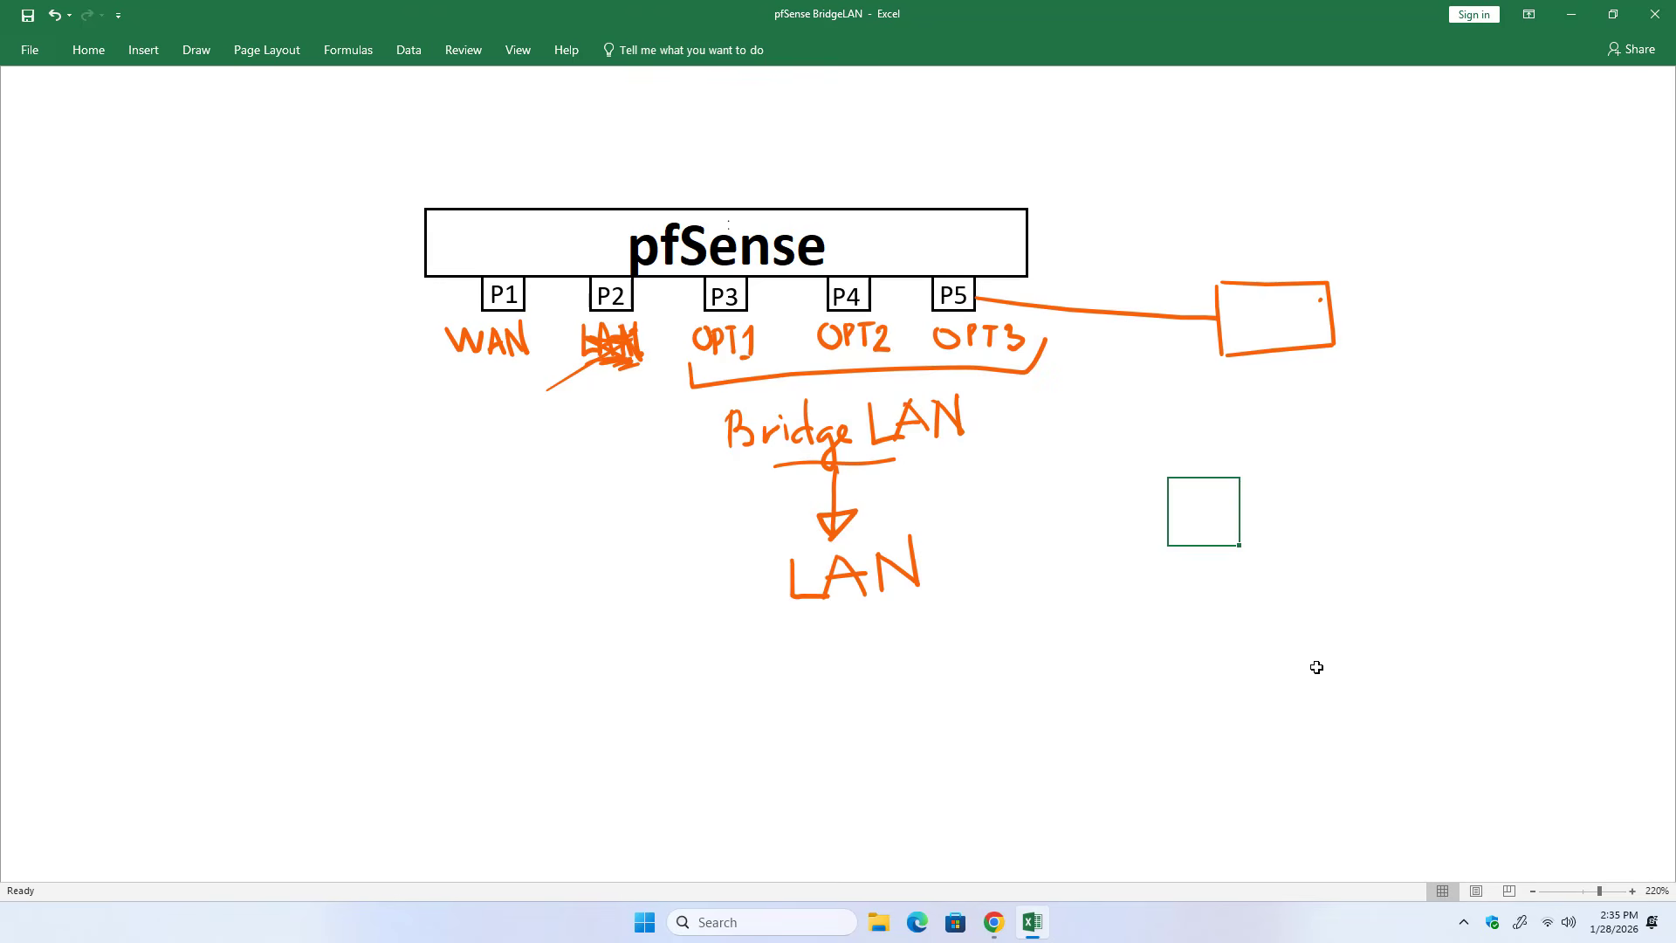
pyautogui.moveTo(1226, 352)
pyautogui.mouseDown()
pyautogui.moveTo(1190, 390)
pyautogui.moveTo(1286, 384)
pyautogui.moveTo(1309, 360)
pyautogui.moveTo(1271, 385)
pyautogui.moveTo(1294, 385)
pyautogui.moveTo(1265, 364)
pyautogui.mouseUp()
pyautogui.moveTo(1238, 374); pyautogui.dragTo(1268, 373)
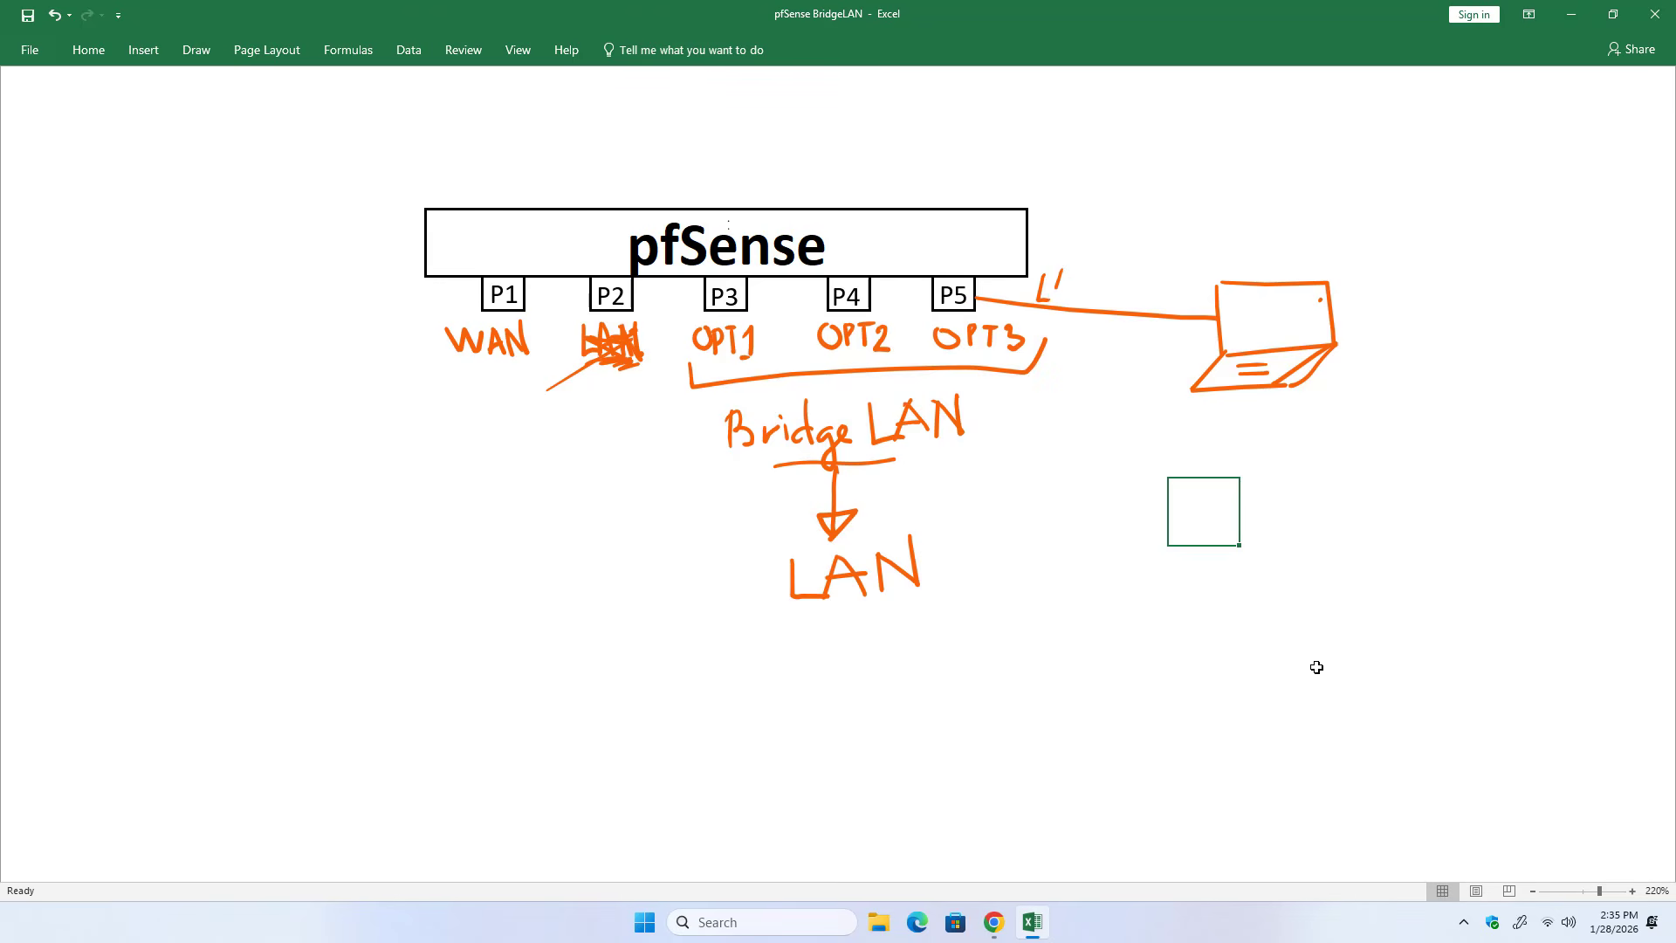
pyautogui.moveTo(1076, 305)
pyautogui.mouseDown()
pyautogui.moveTo(1092, 307)
pyautogui.moveTo(1089, 266)
pyautogui.moveTo(1106, 307)
pyautogui.moveTo(1144, 307)
pyautogui.mouseUp()
pyautogui.moveTo(1144, 290); pyautogui.dragTo(1188, 308)
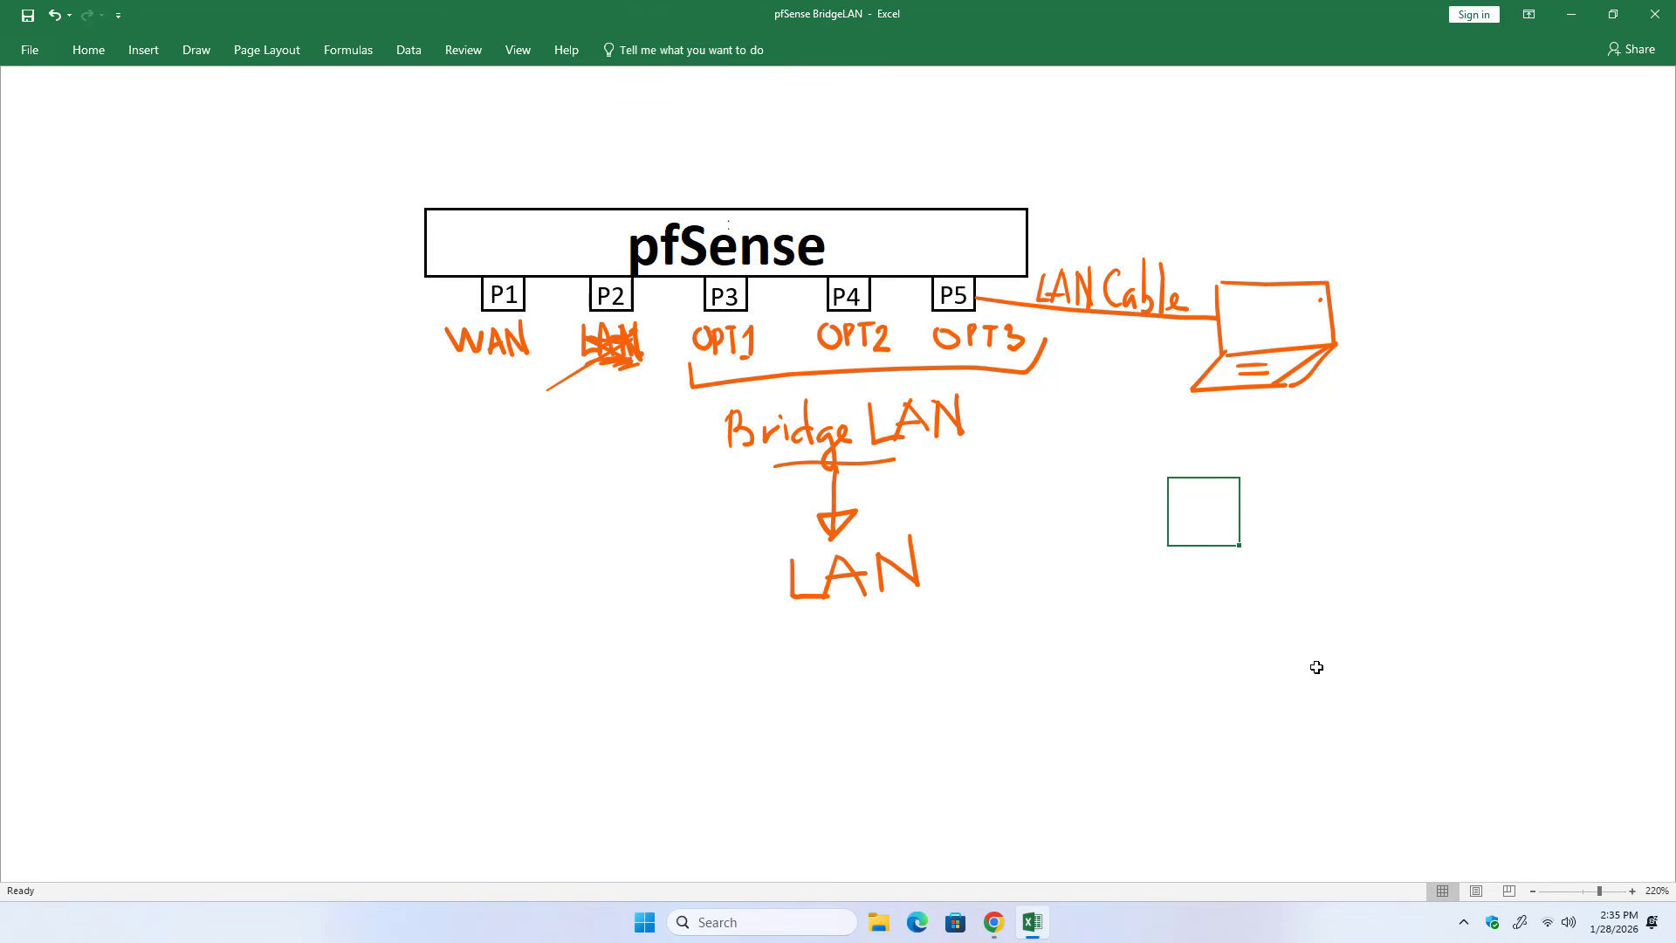
# Circle P2, draw an arrow with a circled plus from it to Bridge LAN, and circle Bridge LAN and ports P2 to P5.
pyautogui.moveTo(626, 260)
pyautogui.mouseDown()
pyautogui.moveTo(657, 281)
pyautogui.moveTo(640, 346)
pyautogui.moveTo(694, 437)
pyautogui.moveTo(728, 434)
pyautogui.mouseUp()
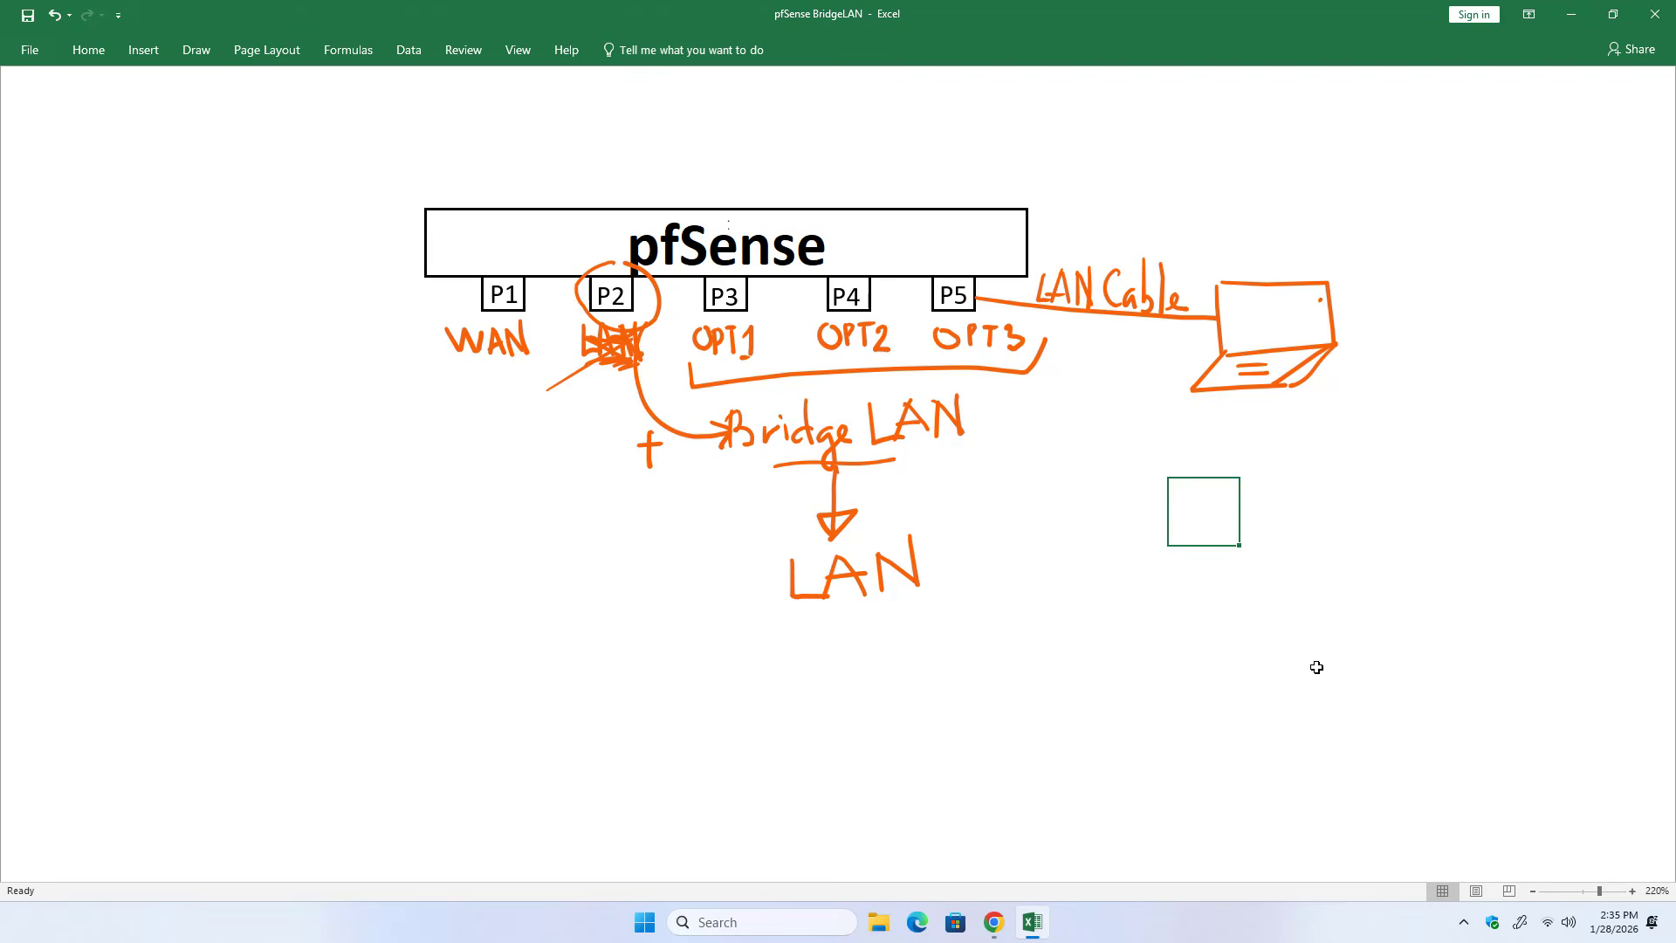
pyautogui.moveTo(620, 454); pyautogui.dragTo(630, 422)
pyautogui.moveTo(737, 396)
pyautogui.mouseDown()
pyautogui.moveTo(753, 502)
pyautogui.moveTo(1006, 394)
pyautogui.moveTo(753, 402)
pyautogui.mouseUp()
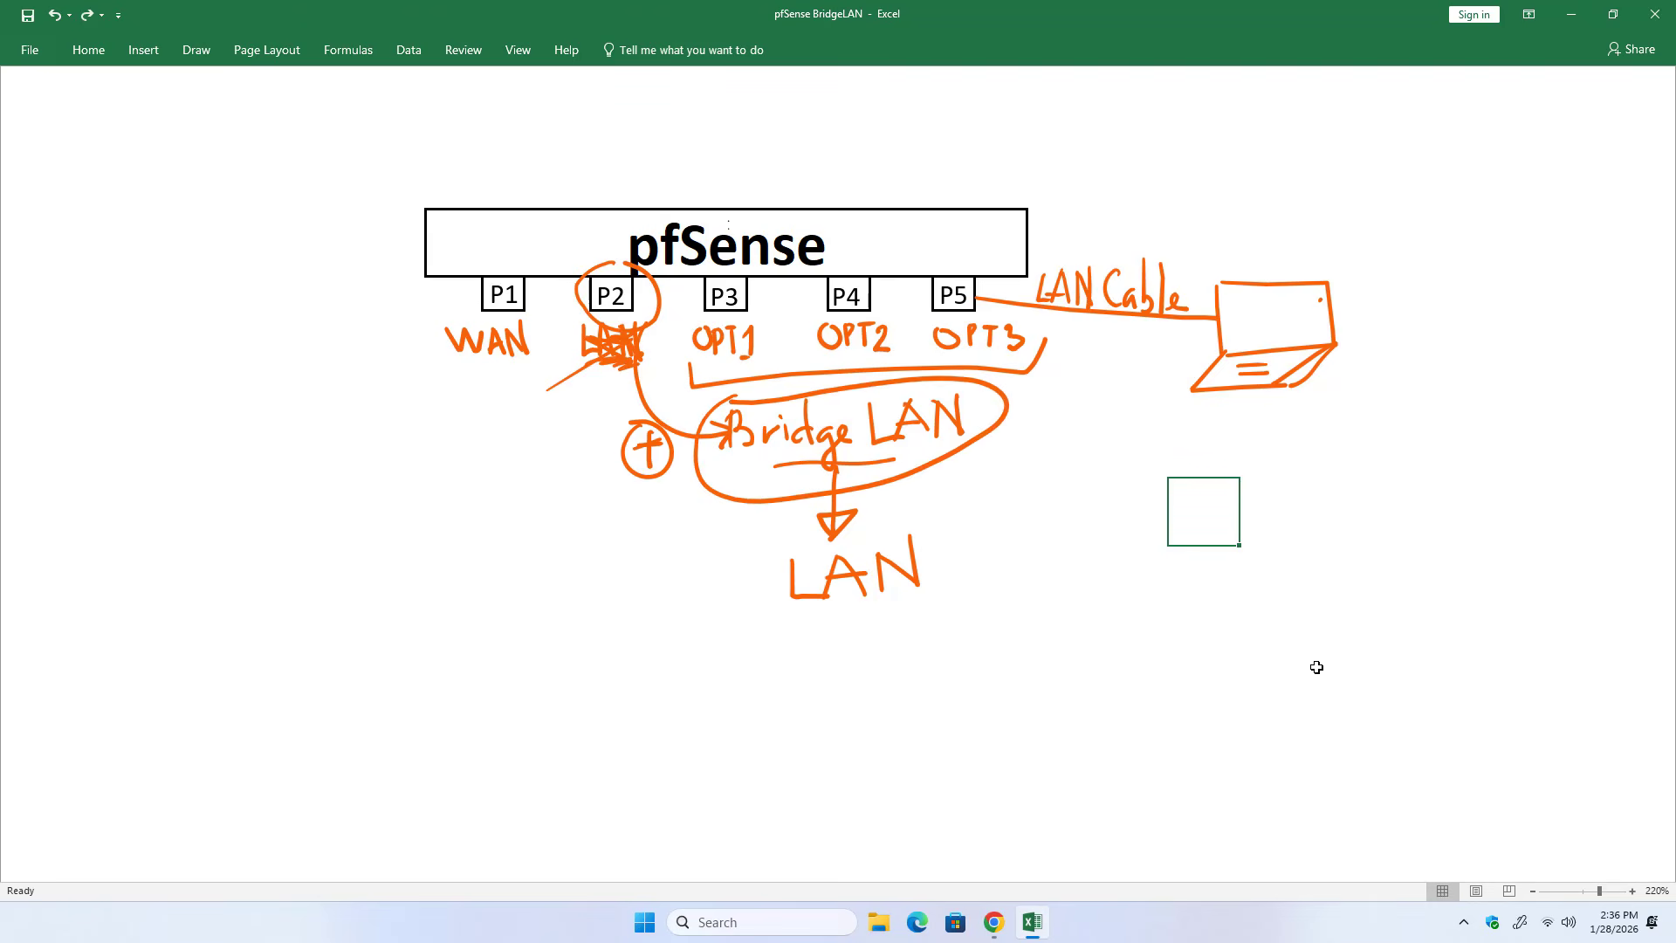
pyautogui.moveTo(582, 255)
pyautogui.mouseDown()
pyautogui.moveTo(668, 353)
pyautogui.moveTo(953, 312)
pyautogui.moveTo(929, 253)
pyautogui.moveTo(579, 277)
pyautogui.mouseUp()
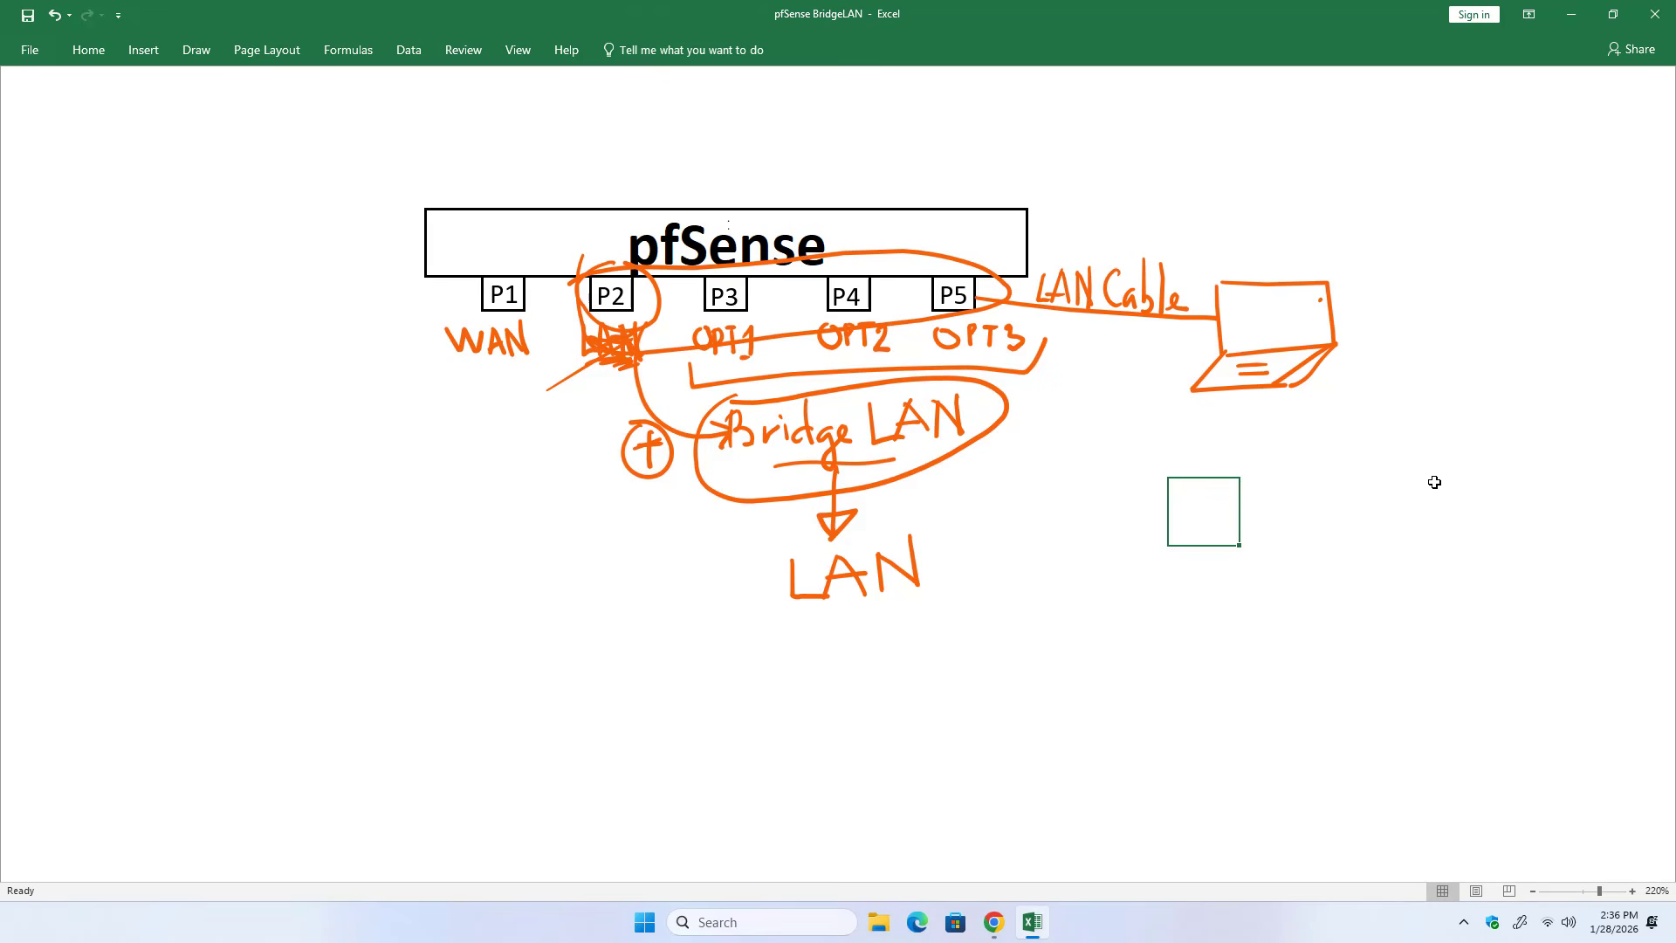
# Back in pfSense in Chrome, add the available port vtnet1 as an interface, then enable that interface and apply the changes.
pyautogui.click(994, 921)
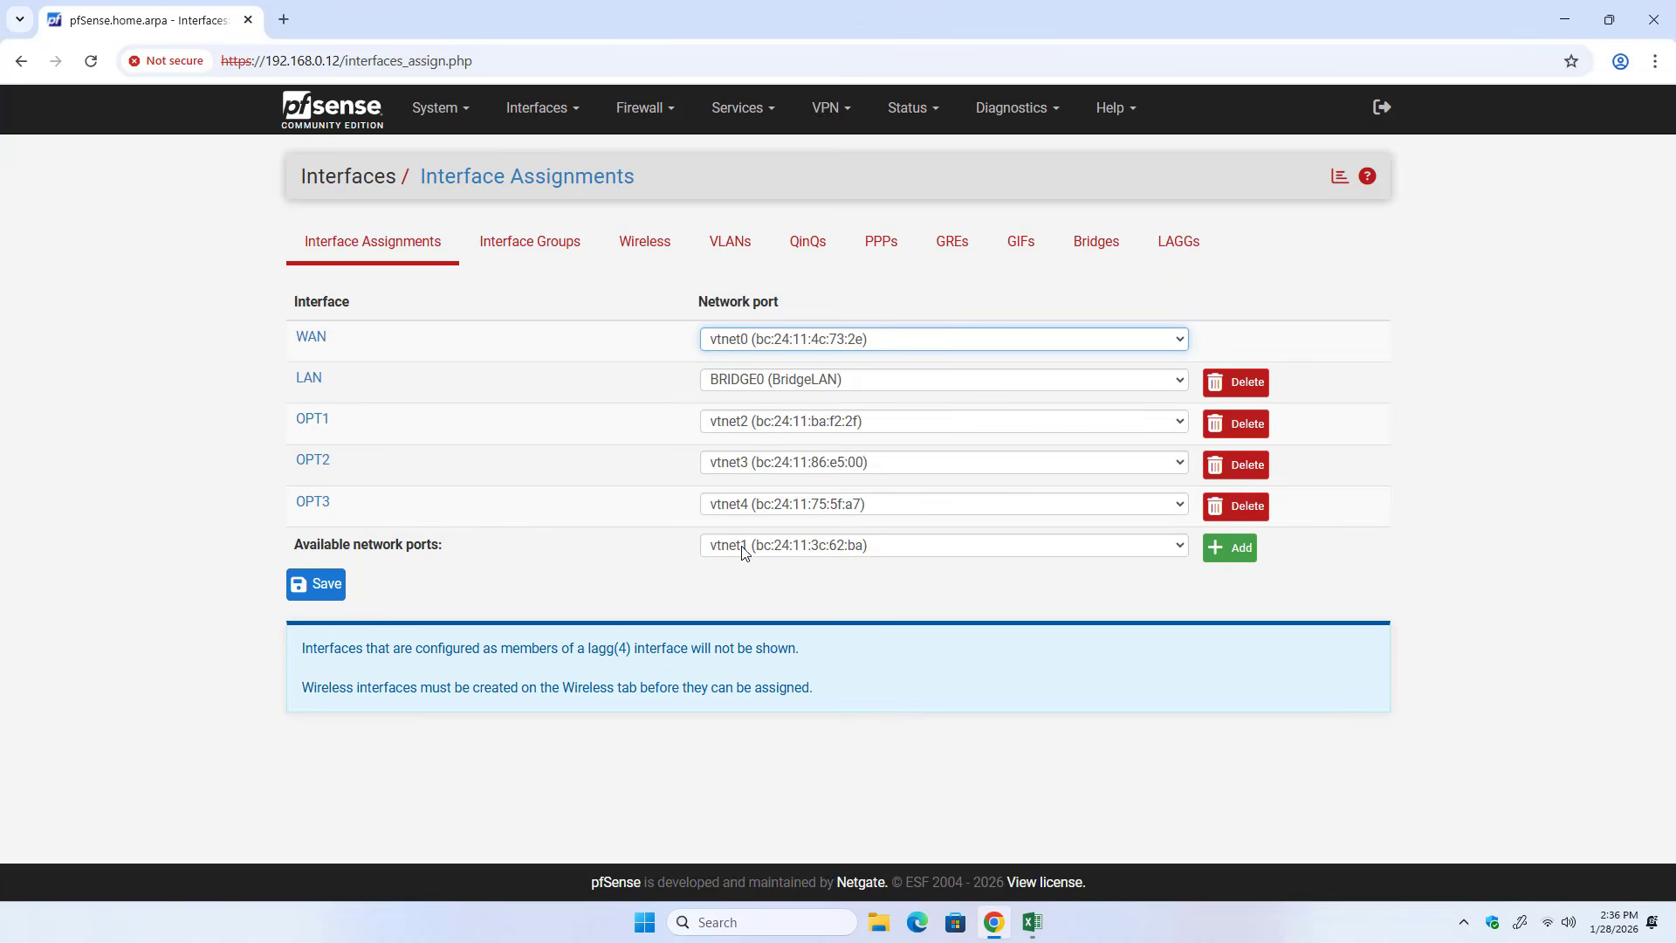
pyautogui.click(1227, 547)
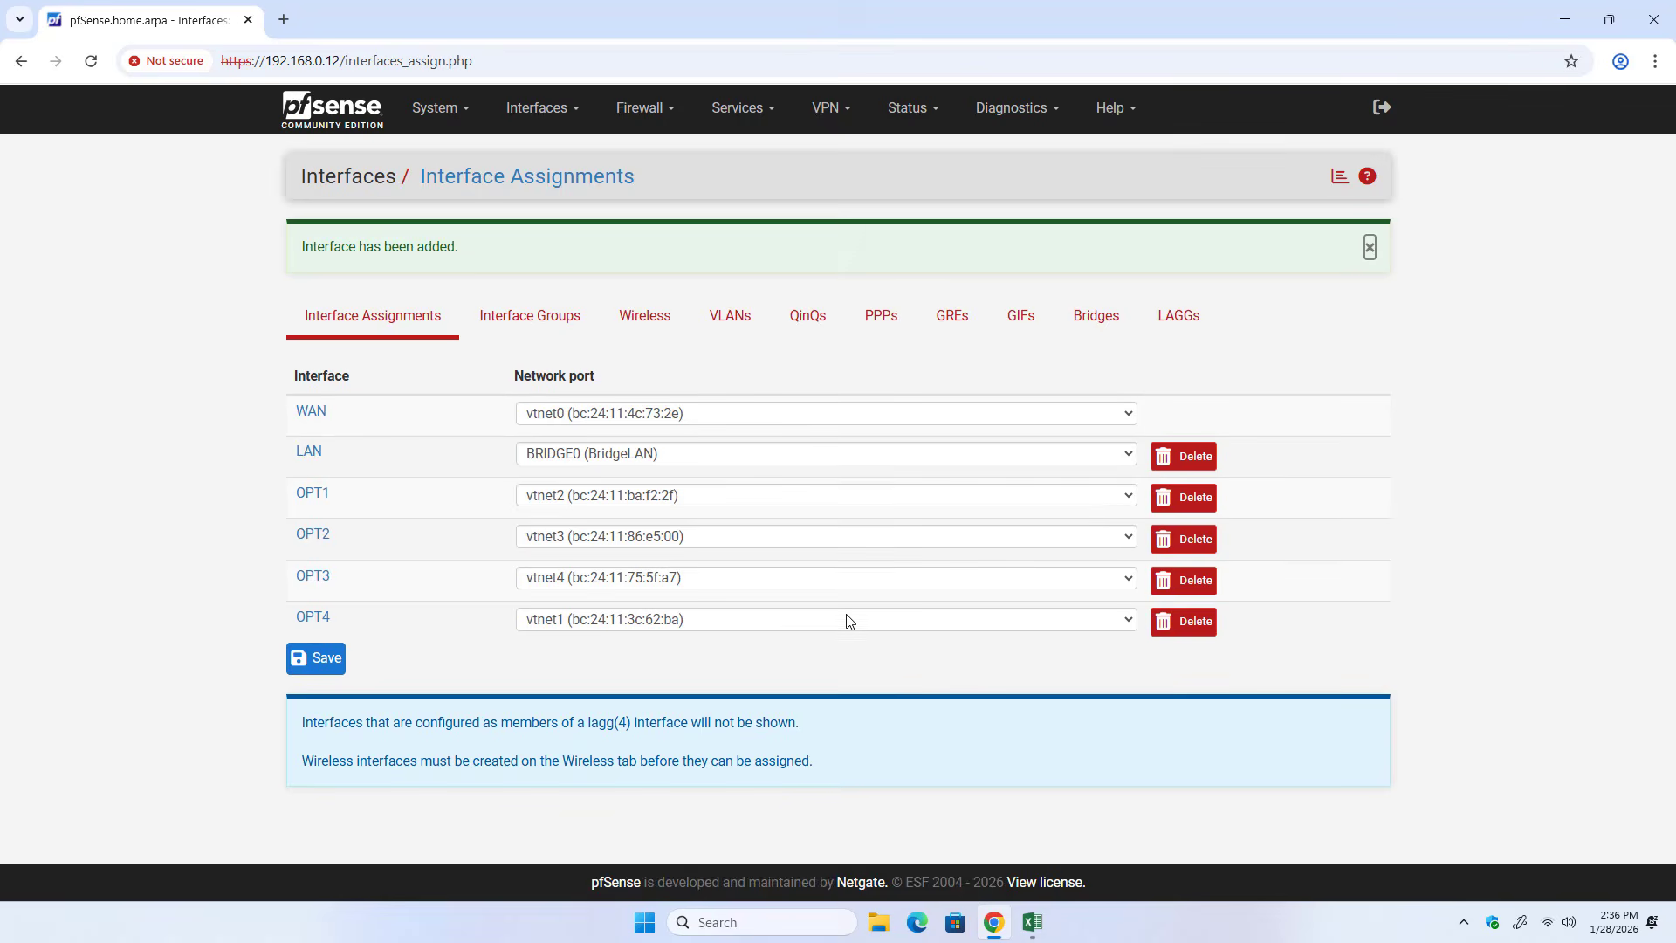
pyautogui.click(324, 625)
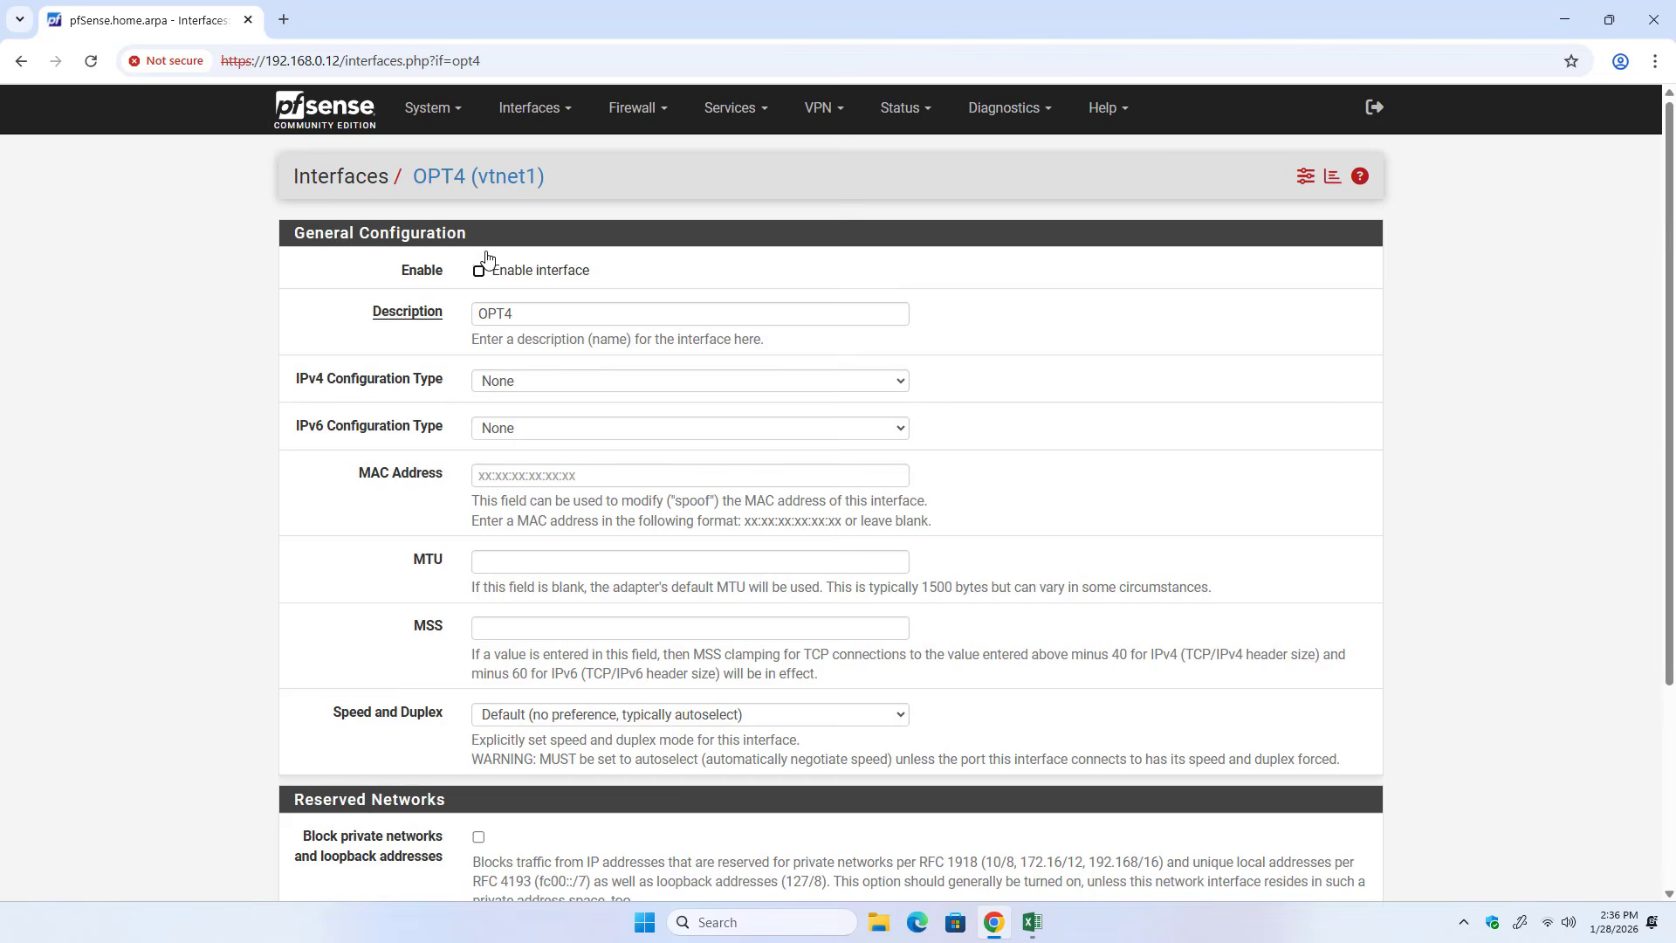
pyautogui.click(493, 282)
pyautogui.scroll(-3, 661, 369)
pyautogui.click(504, 797)
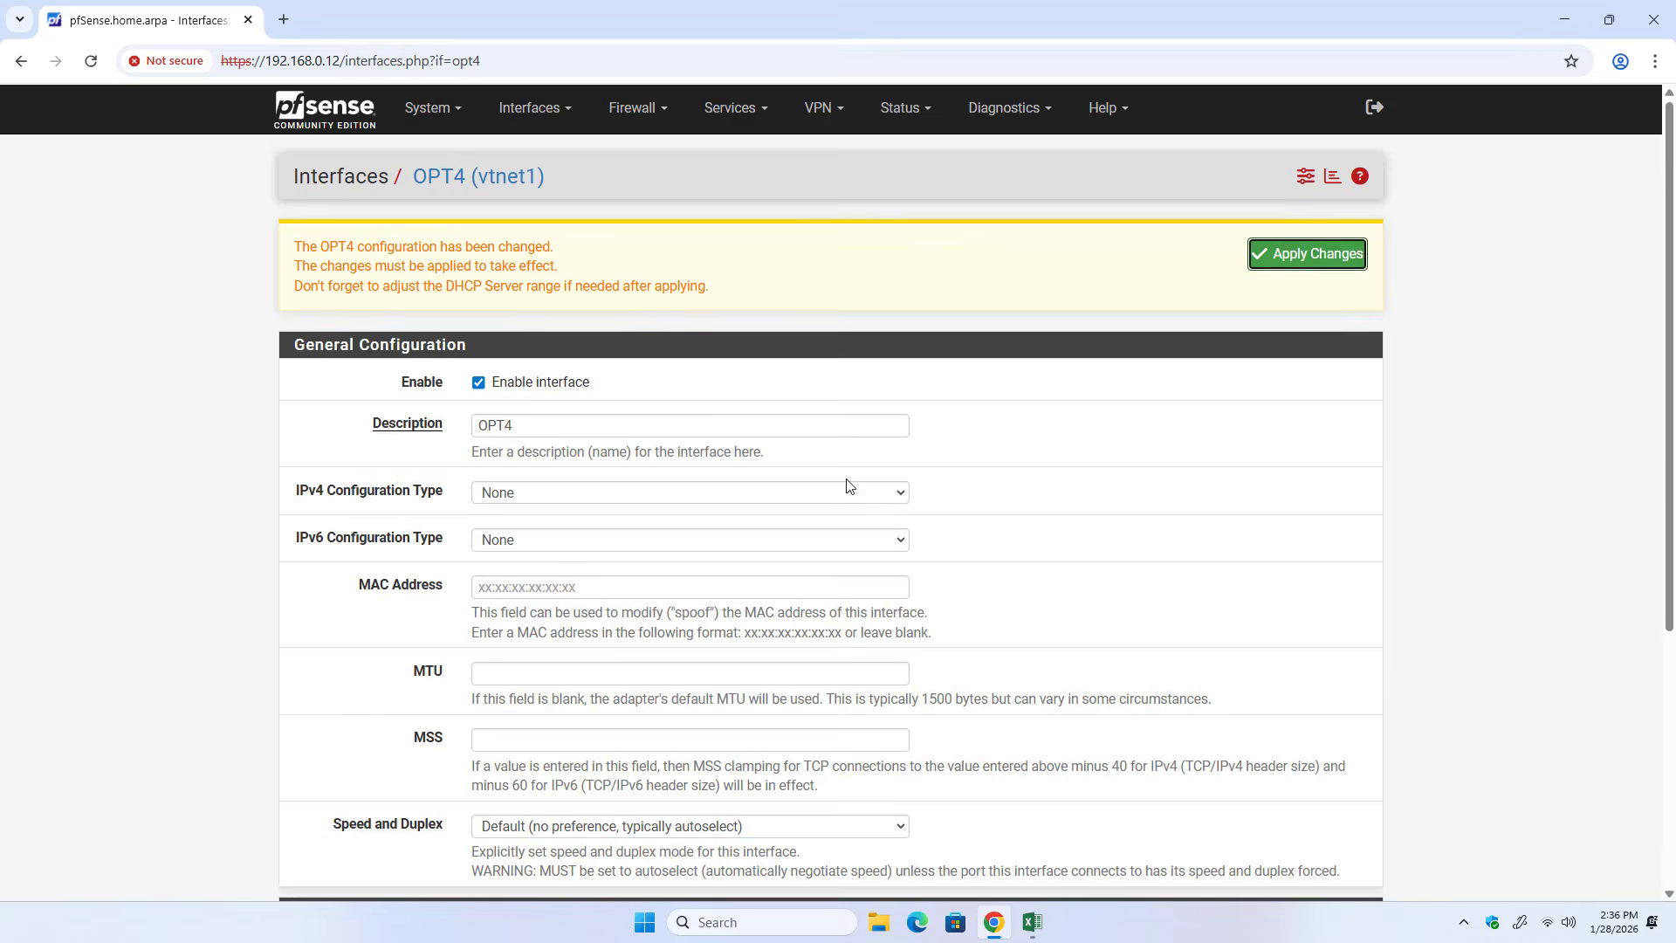
pyautogui.click(1309, 254)
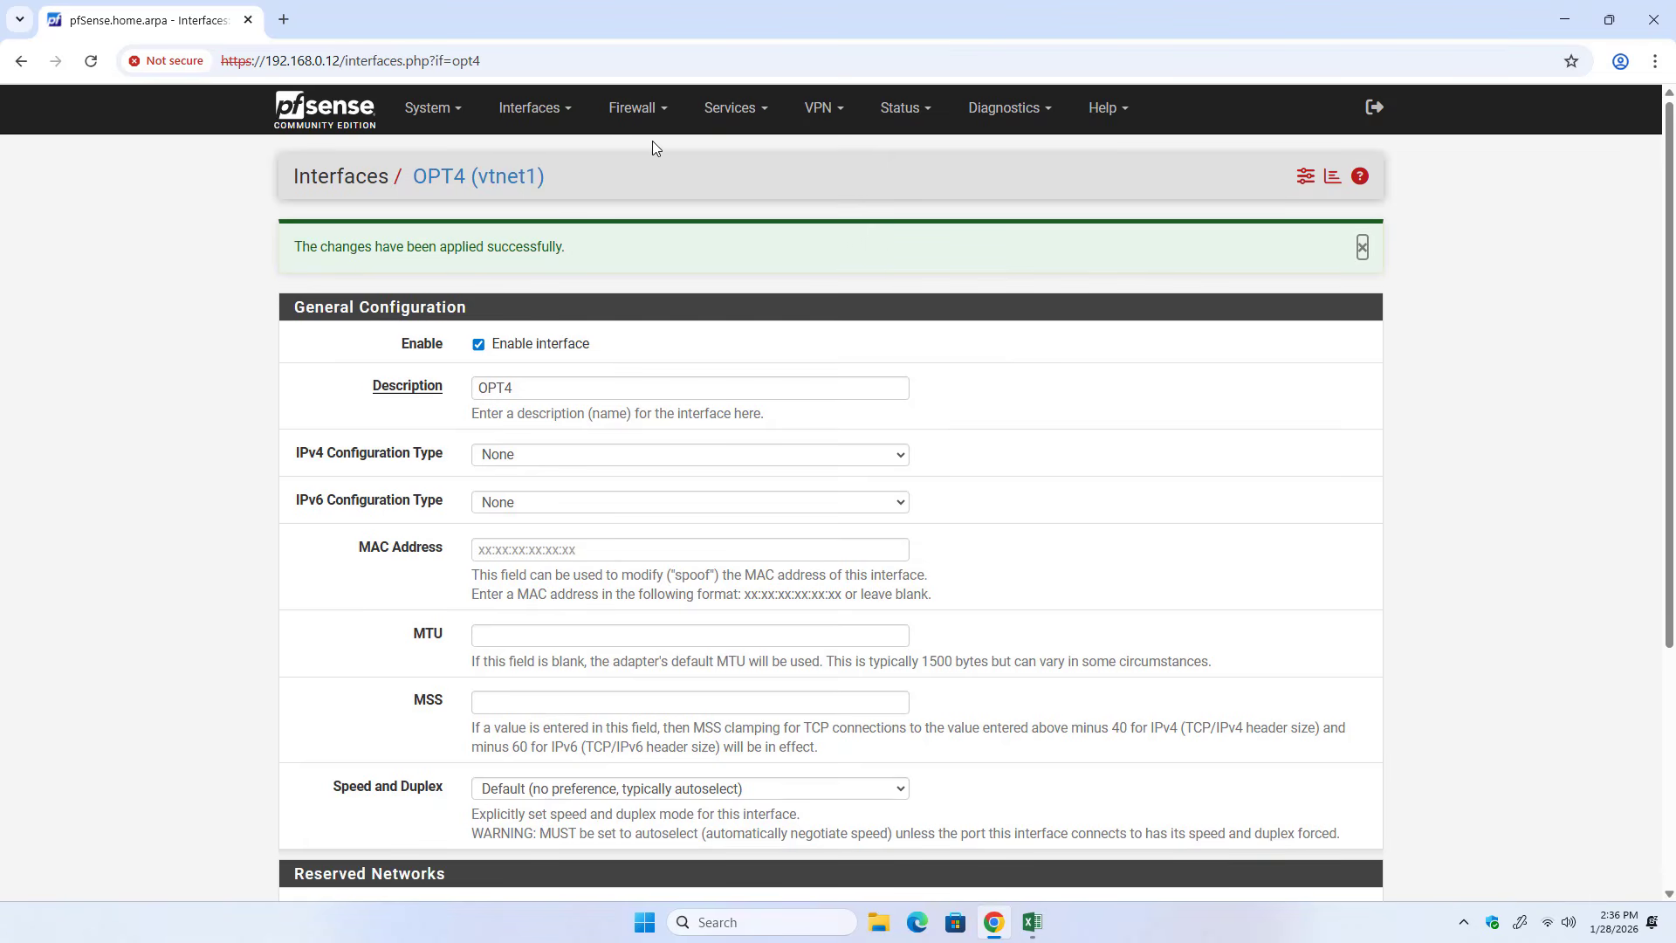
# Add OPT4 to the member interfaces of the BridgeLAN bridge, save it and check its members in the bridge list.
pyautogui.click(541, 110)
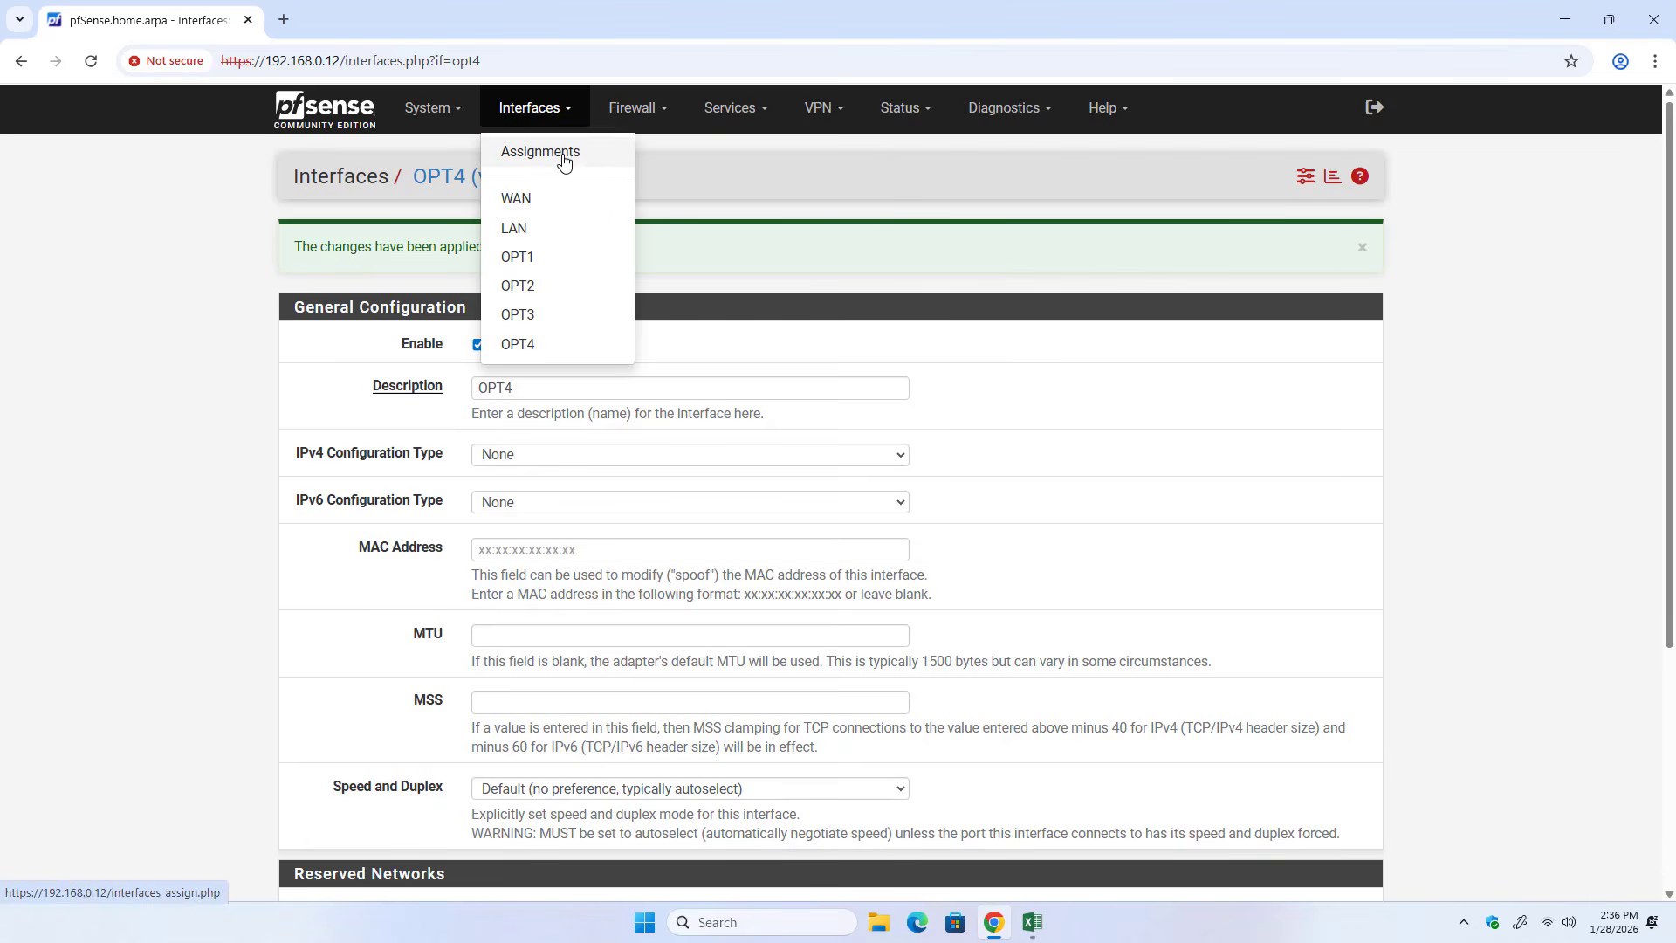
pyautogui.click(563, 154)
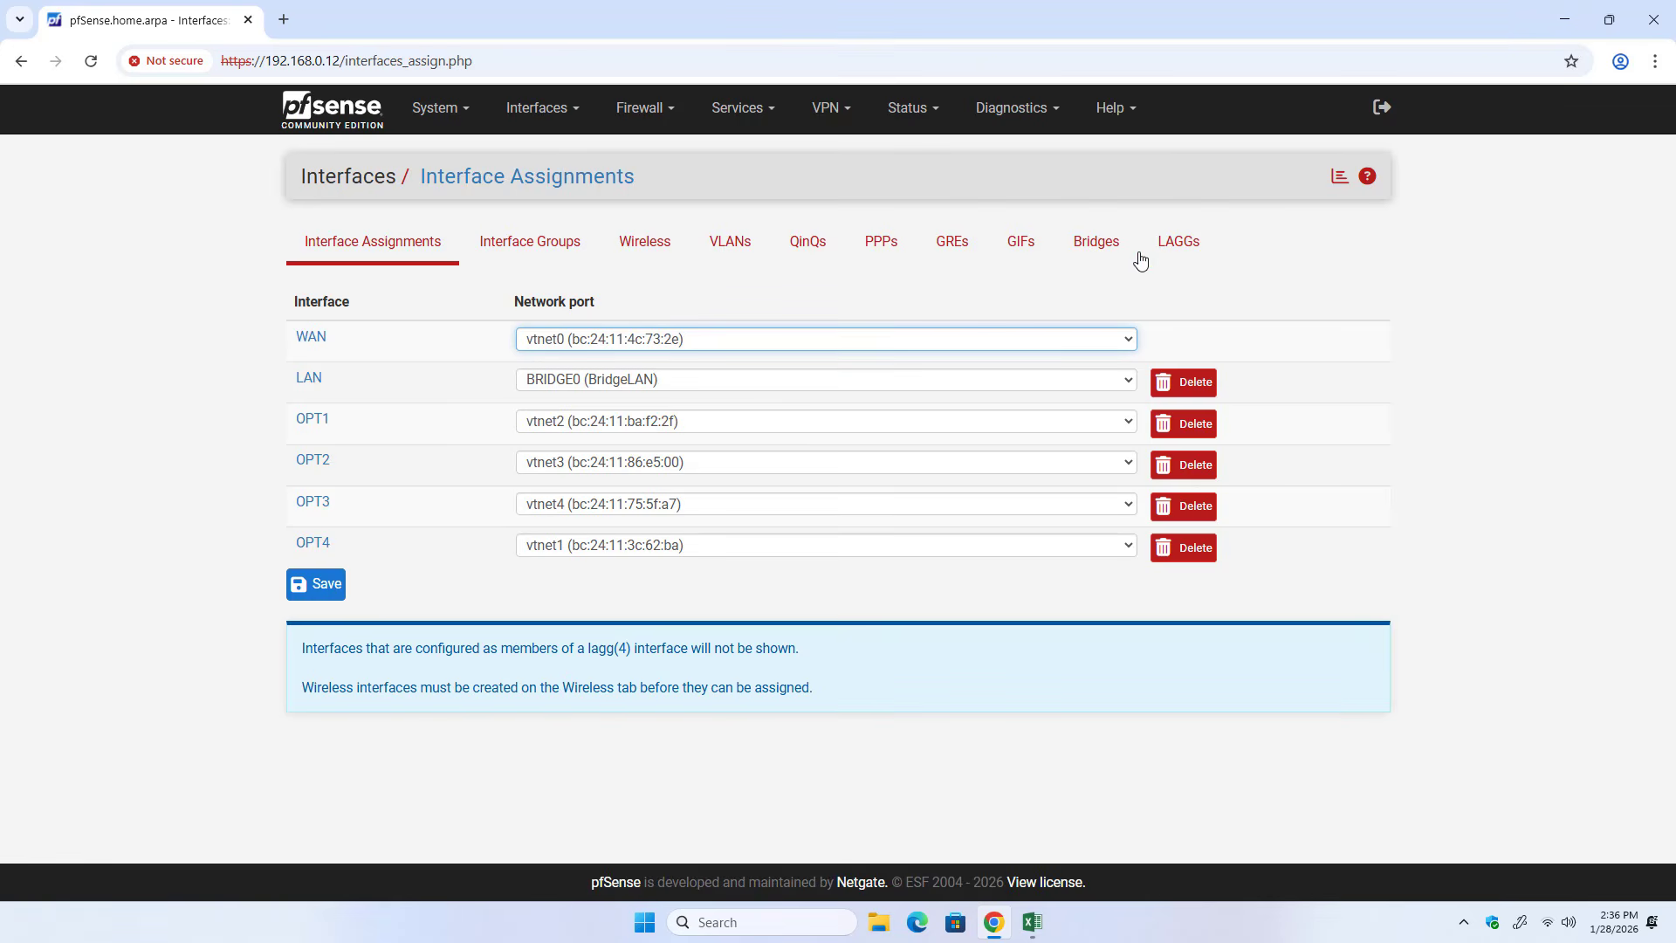
pyautogui.click(1105, 258)
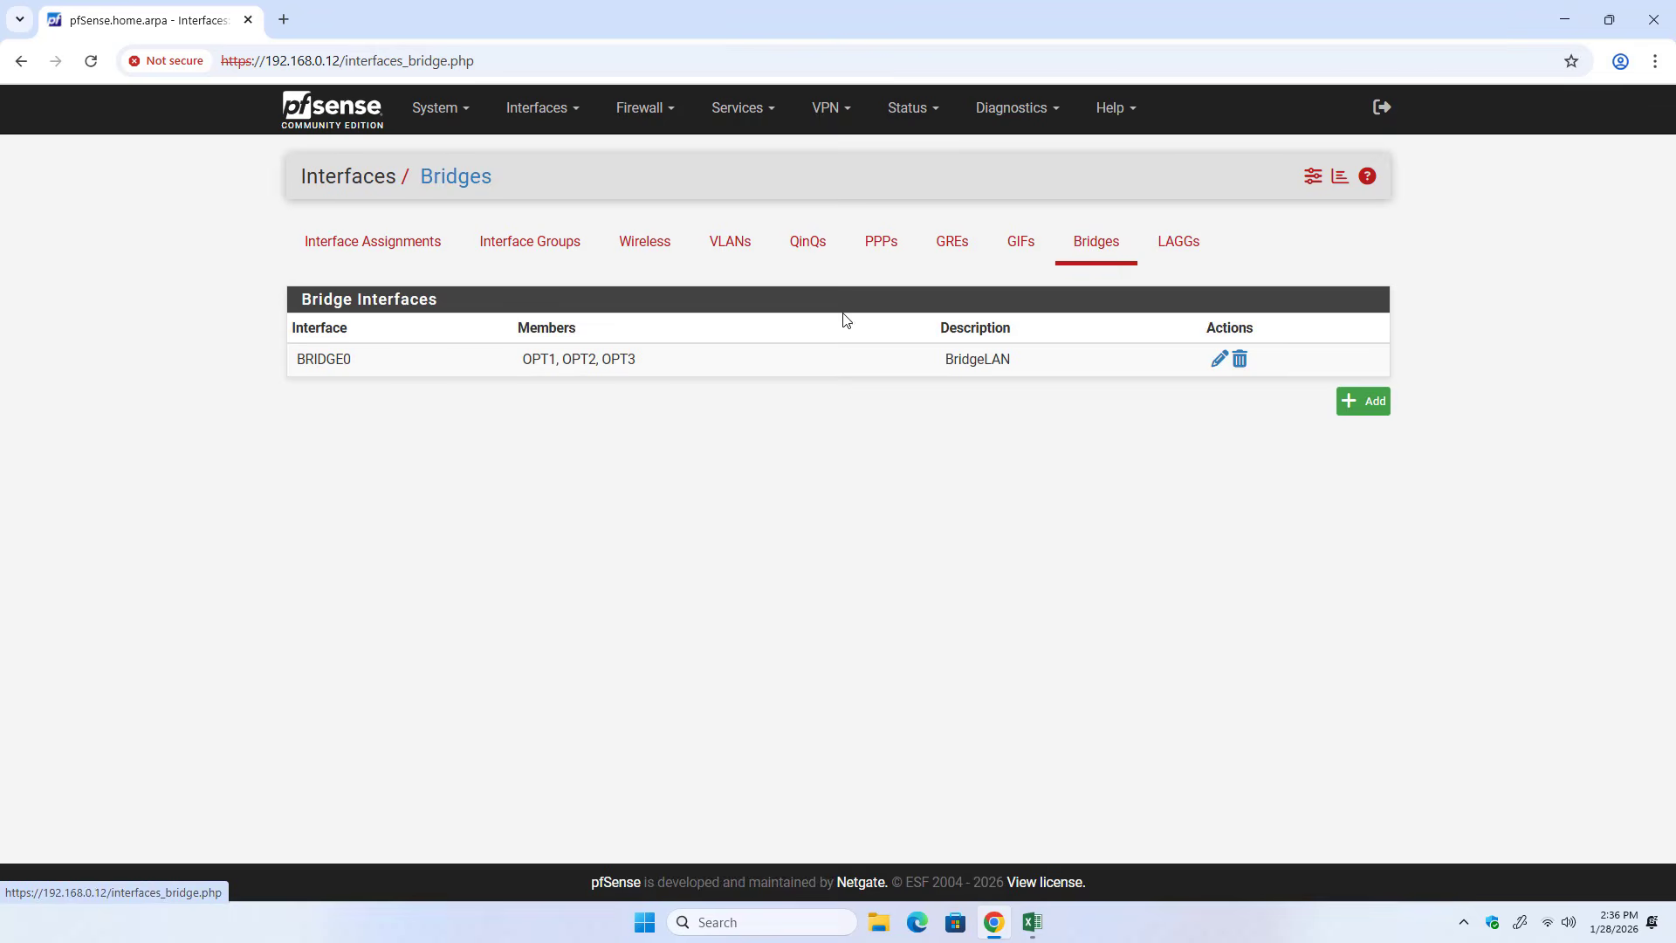
pyautogui.moveTo(520, 361); pyautogui.dragTo(674, 364)
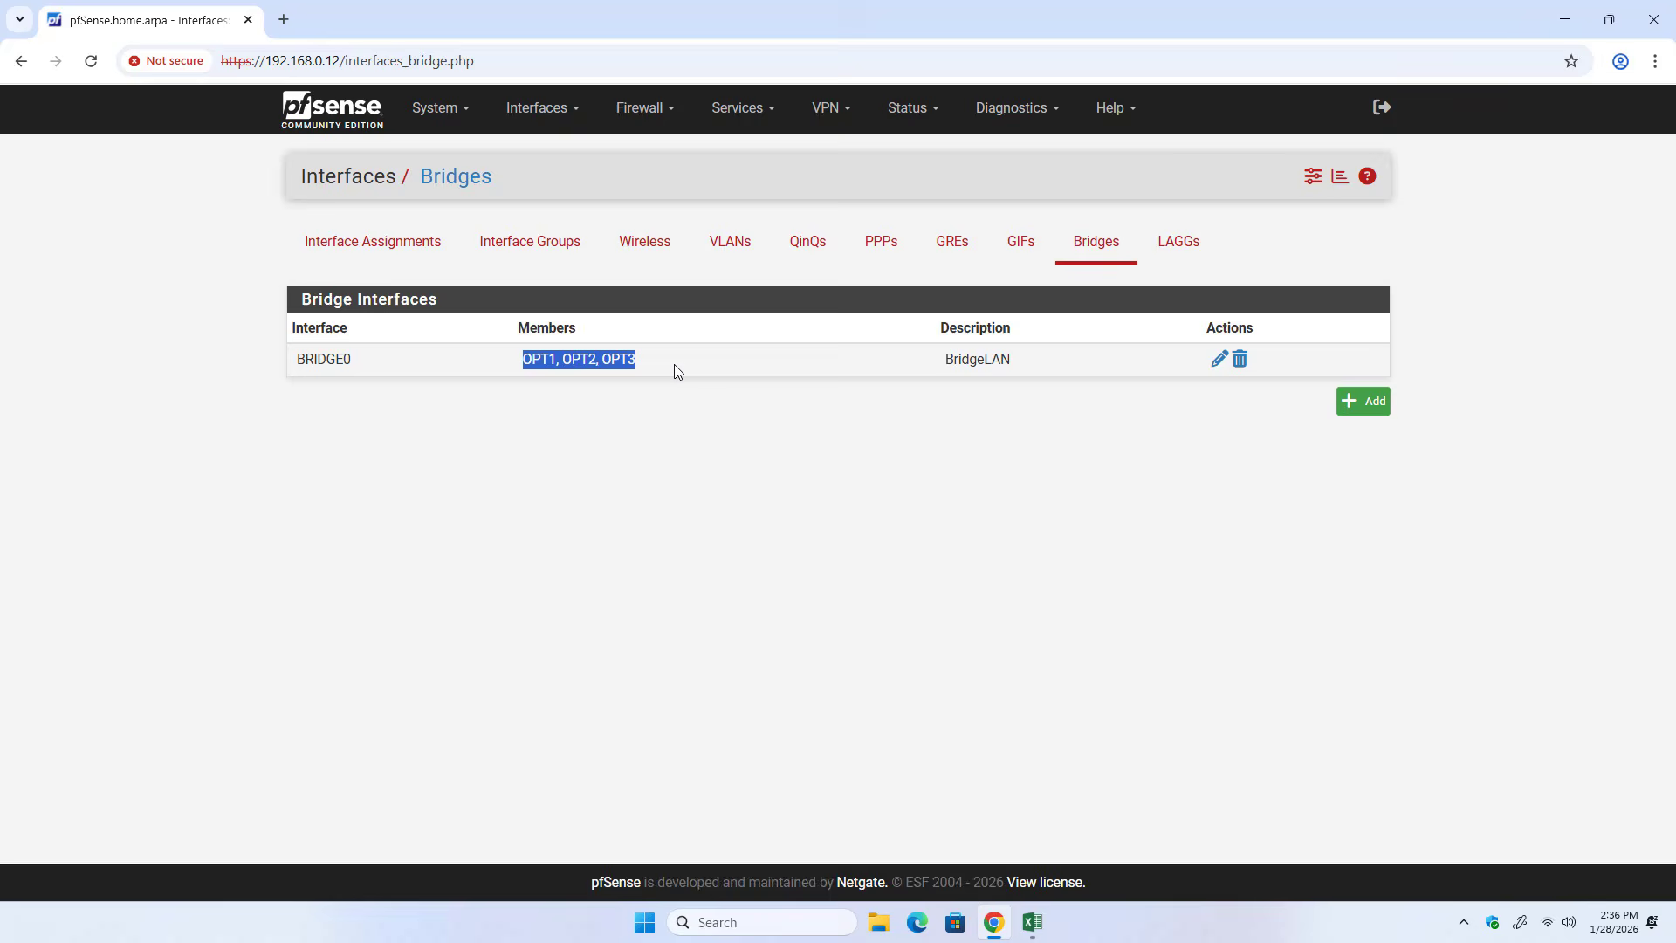
pyautogui.click(717, 470)
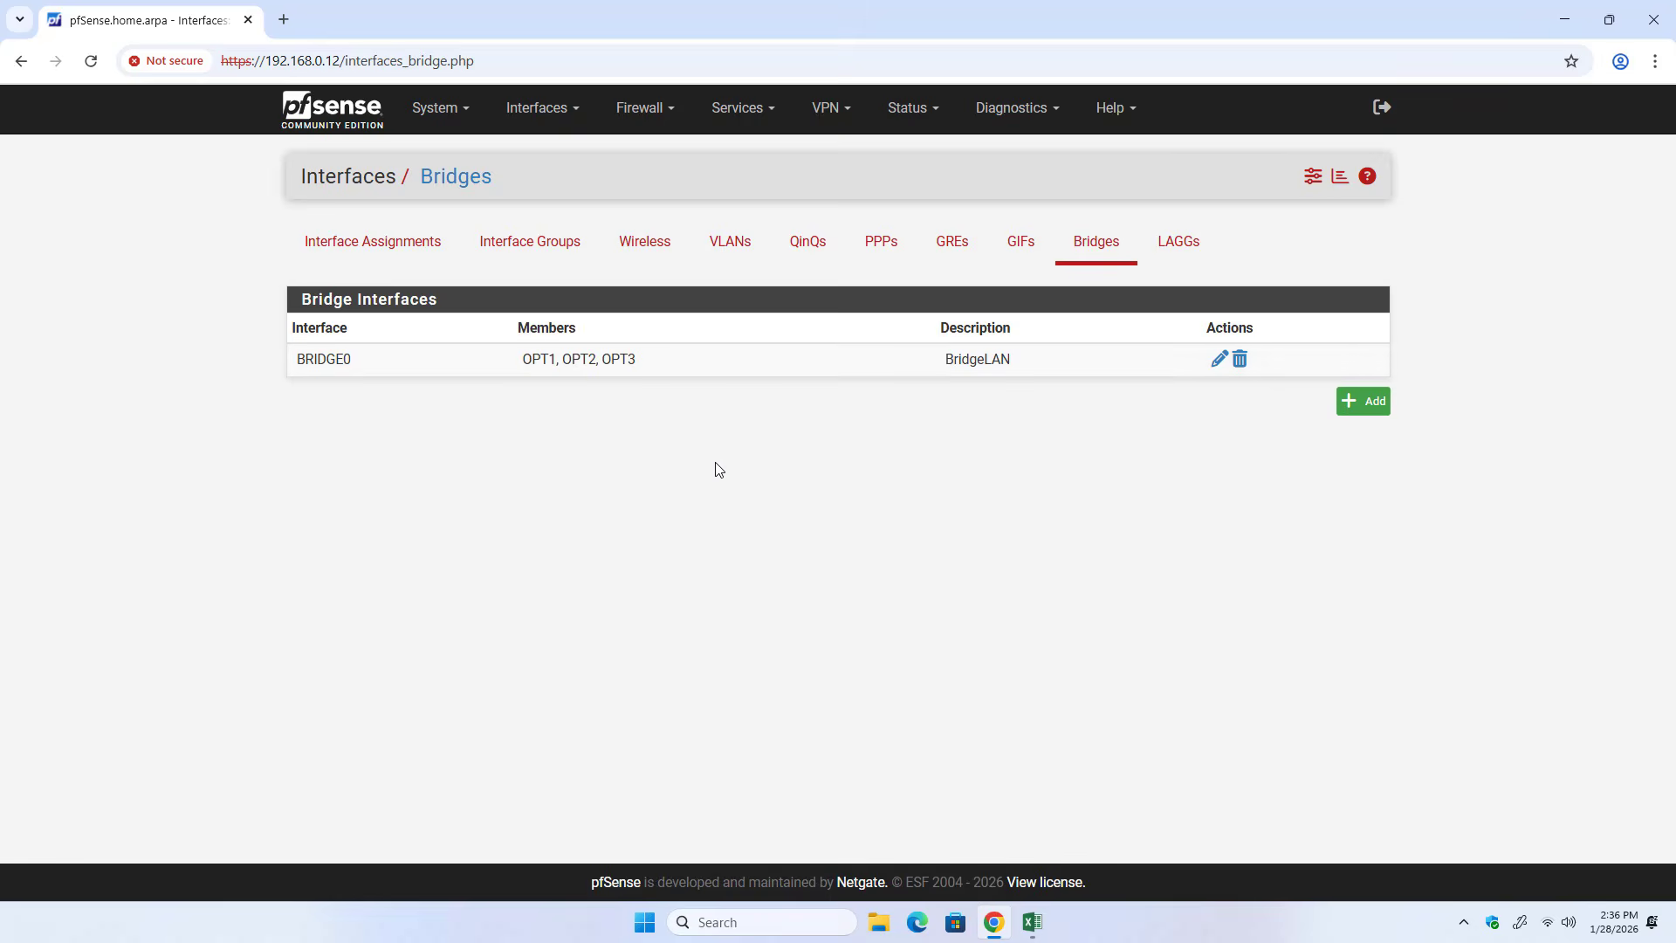
pyautogui.click(1216, 361)
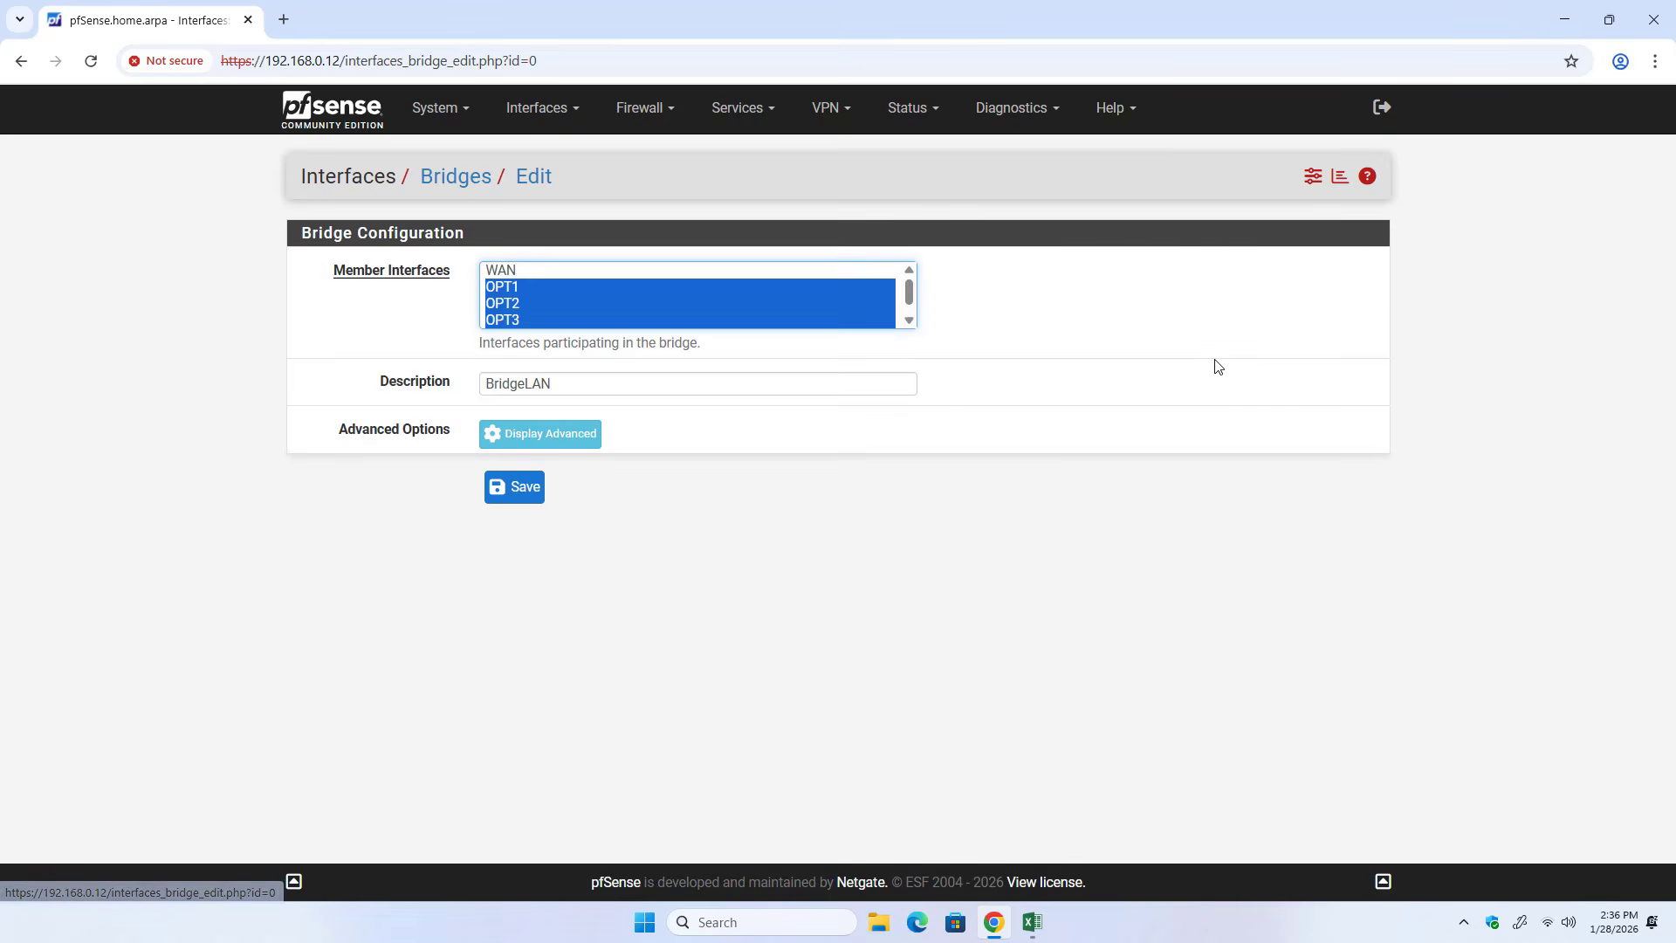
pyautogui.click(909, 320)
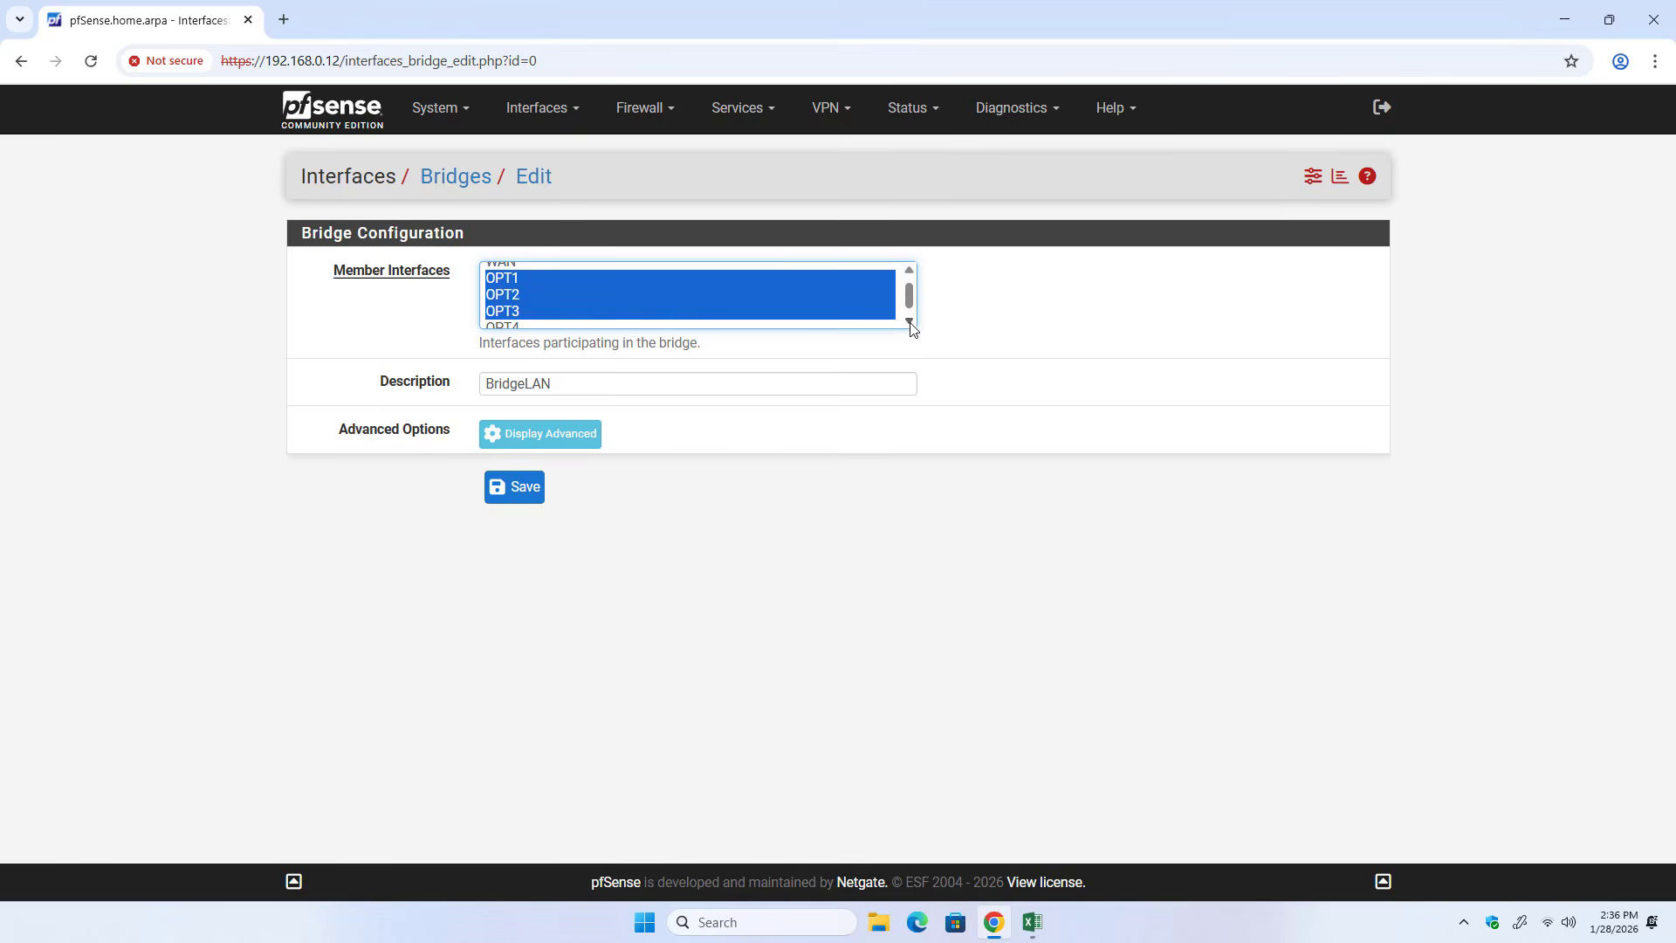
pyautogui.keyDown('ctrl'); pyautogui.click(514, 320); pyautogui.keyUp('ctrl')
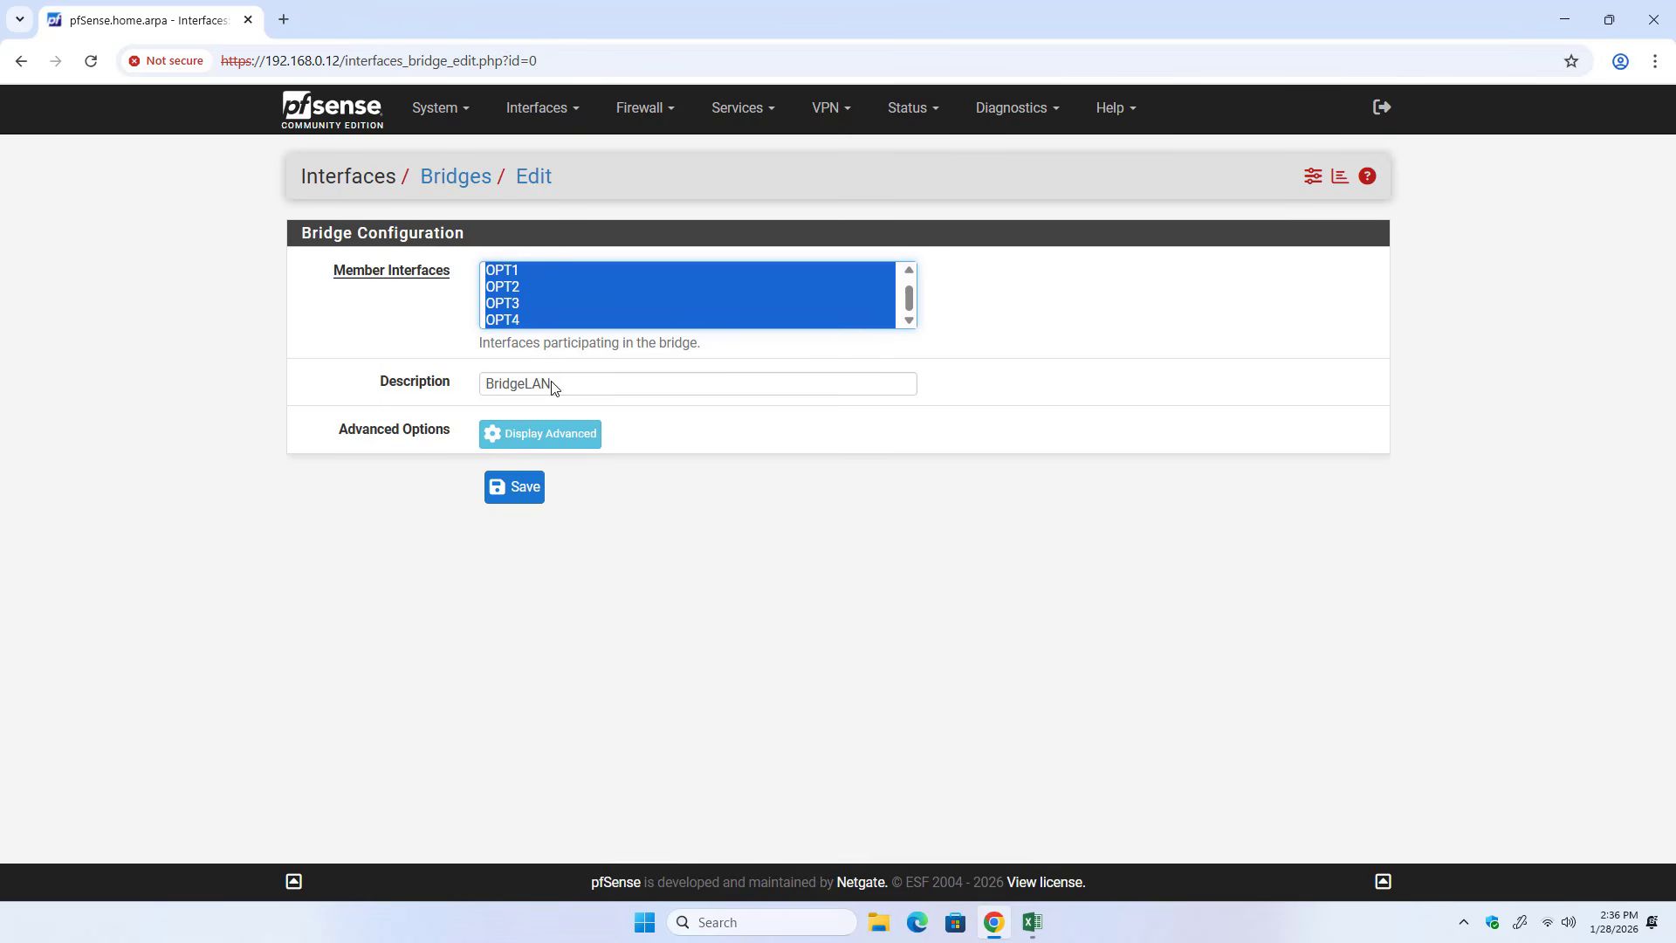
pyautogui.click(524, 490)
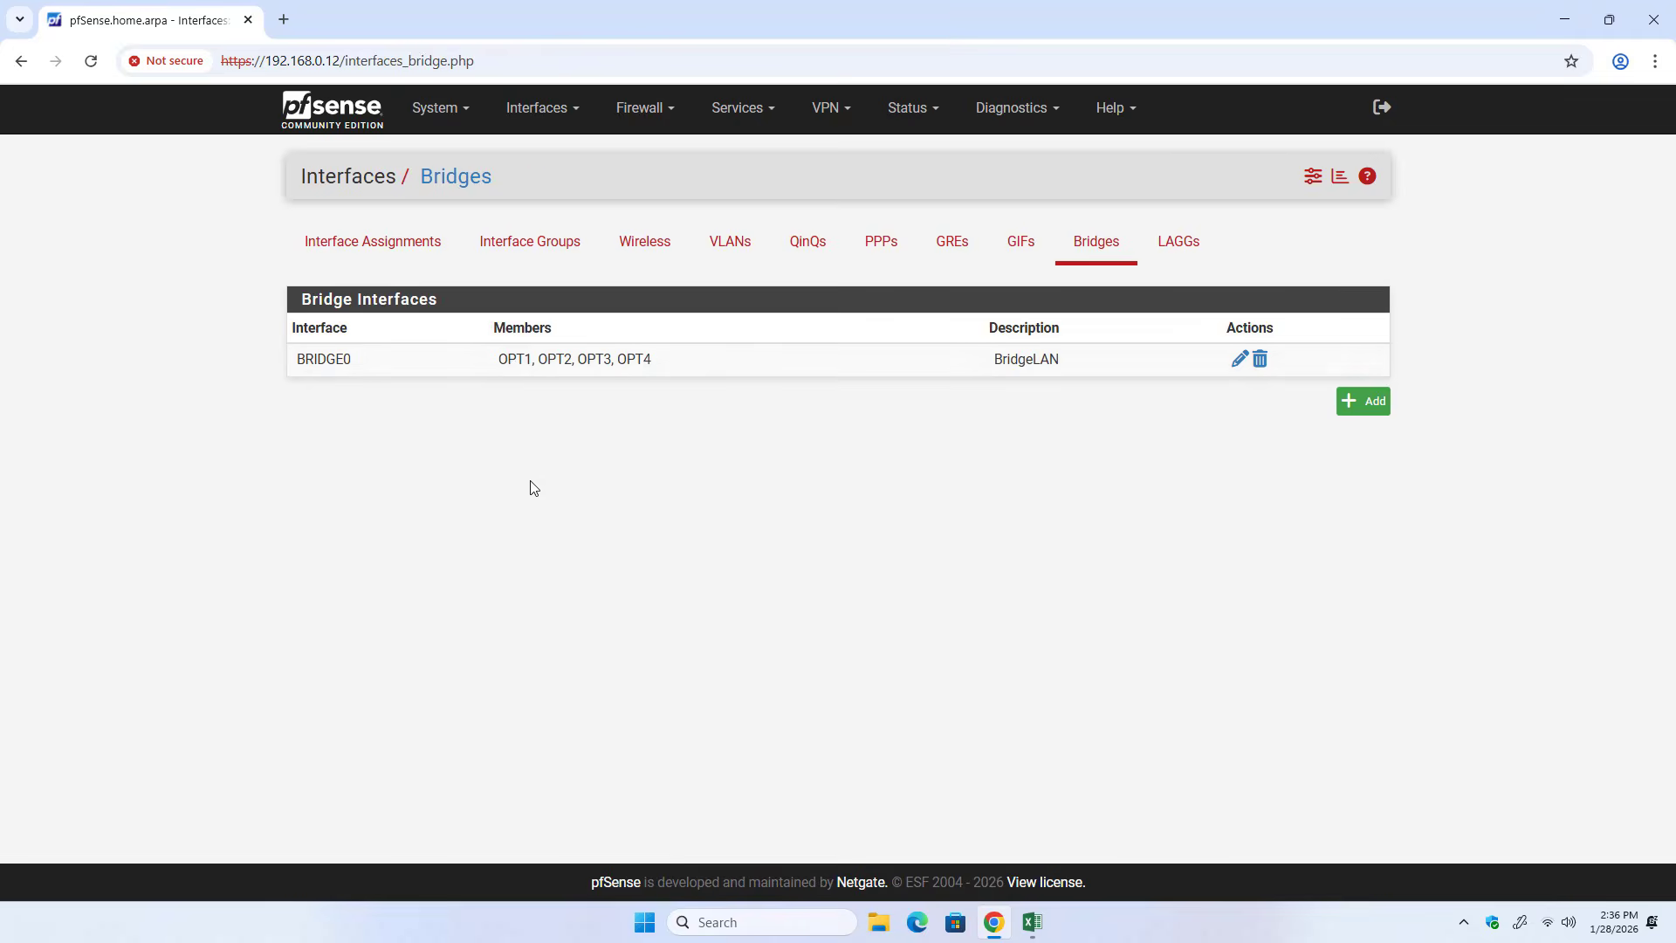
pyautogui.moveTo(516, 361); pyautogui.dragTo(670, 362)
pyautogui.click(646, 401)
pyautogui.click(715, 455)
# Reboot pfSense using the Normal Reboot method.
pyautogui.click(1014, 121)
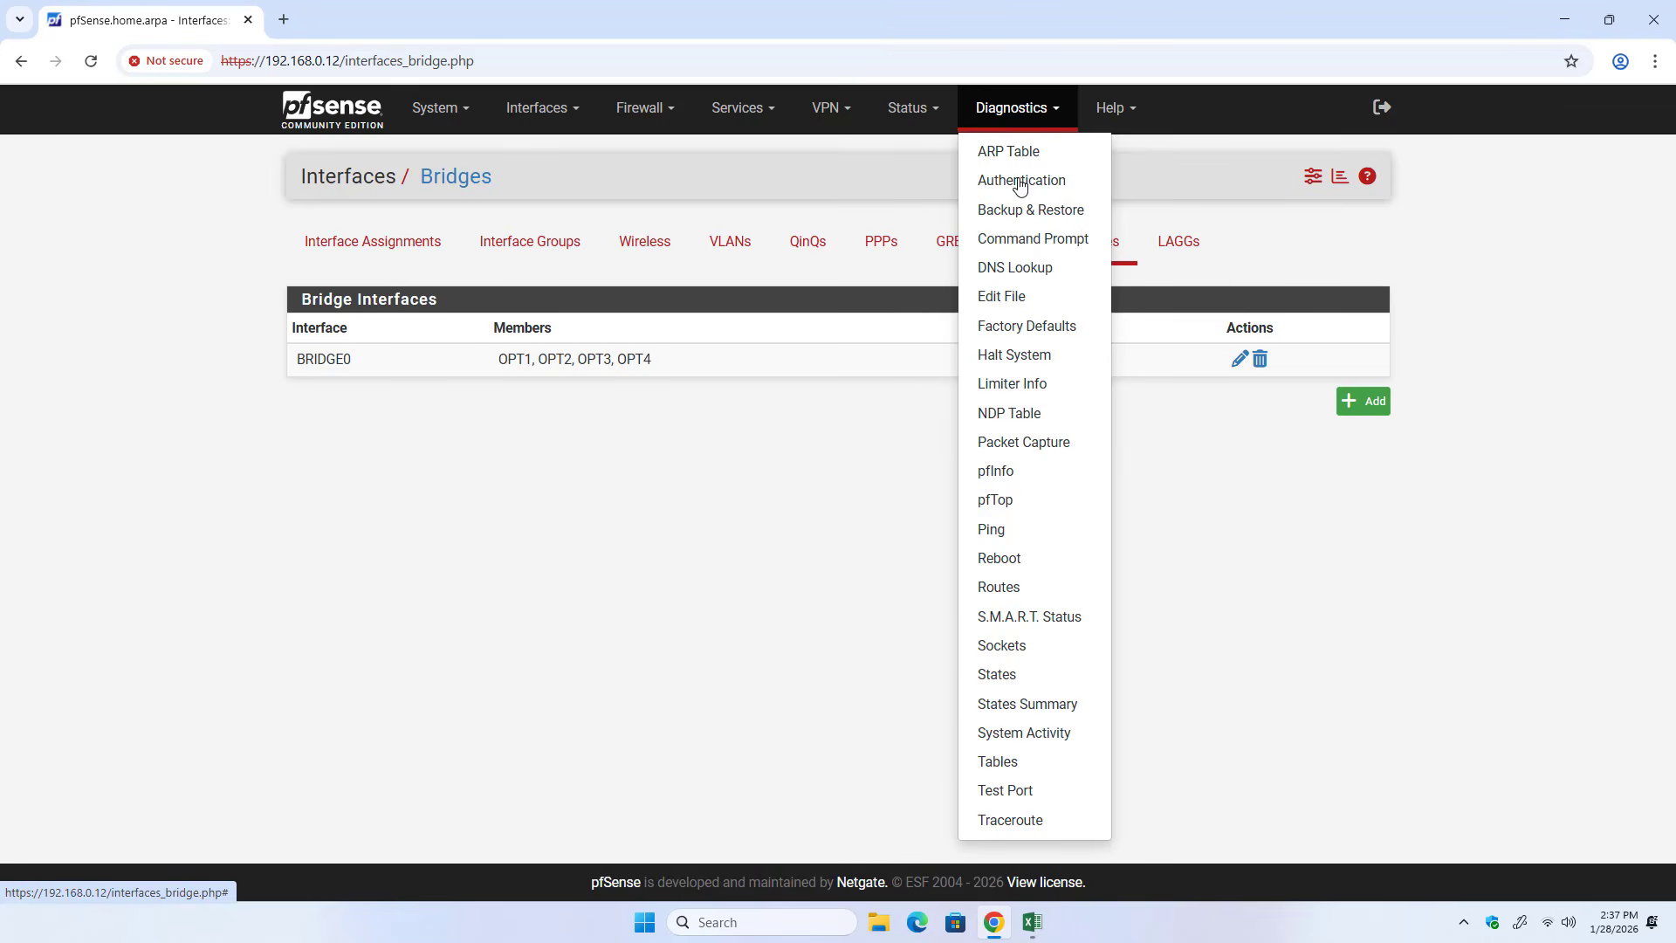
pyautogui.click(1021, 568)
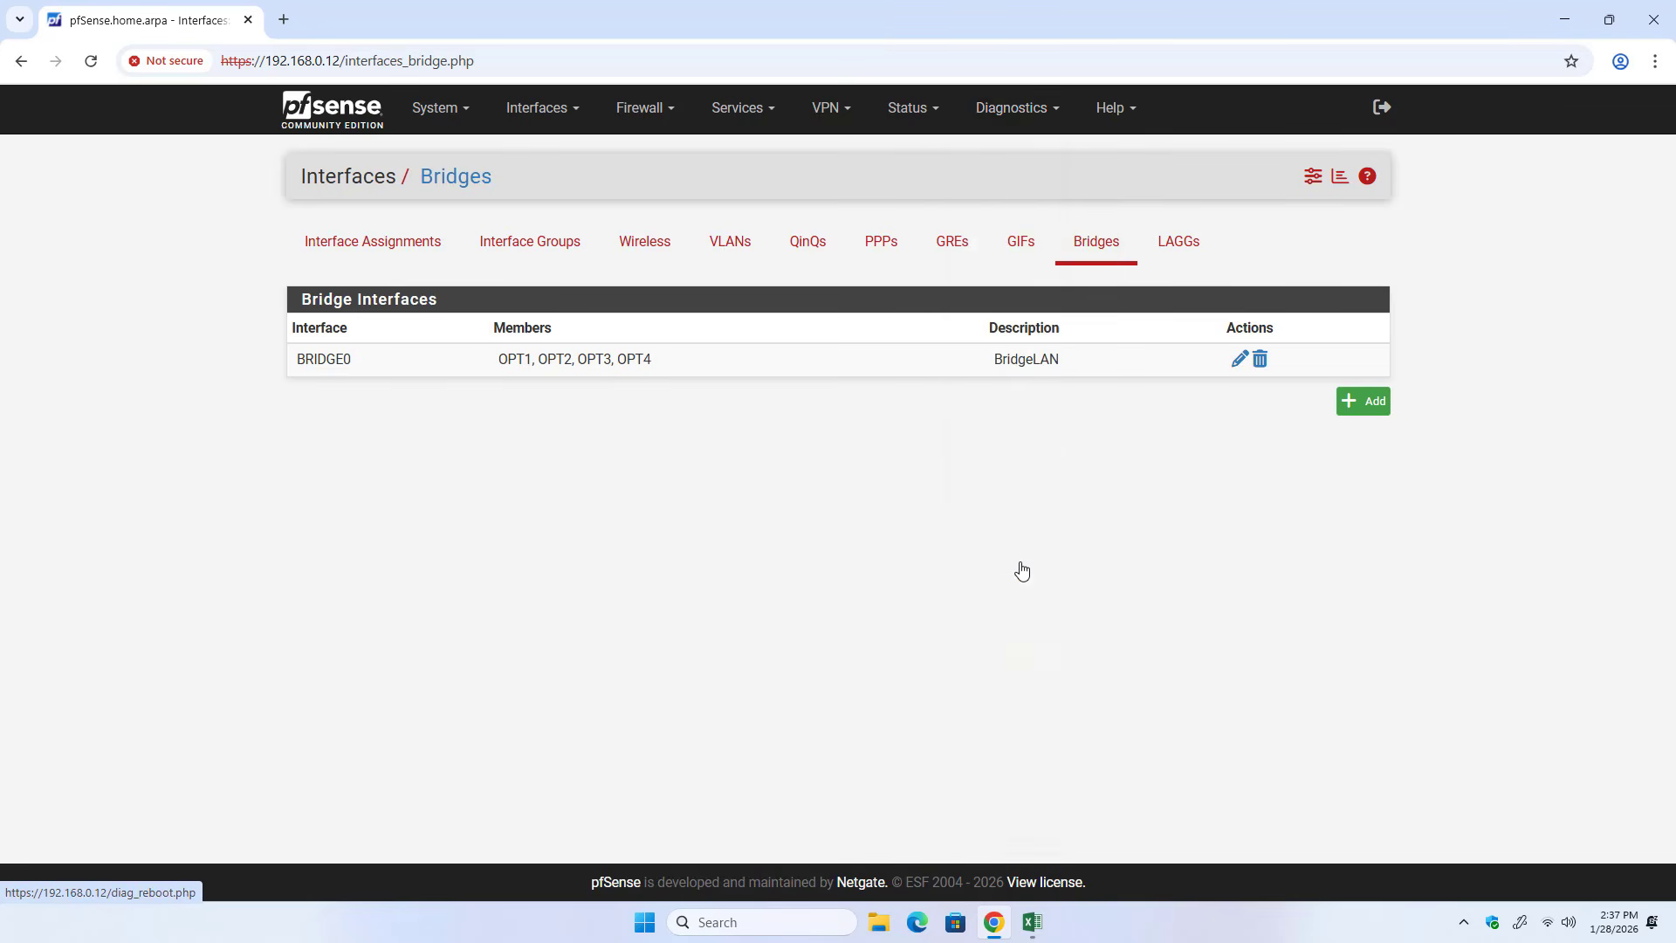
pyautogui.click(539, 360)
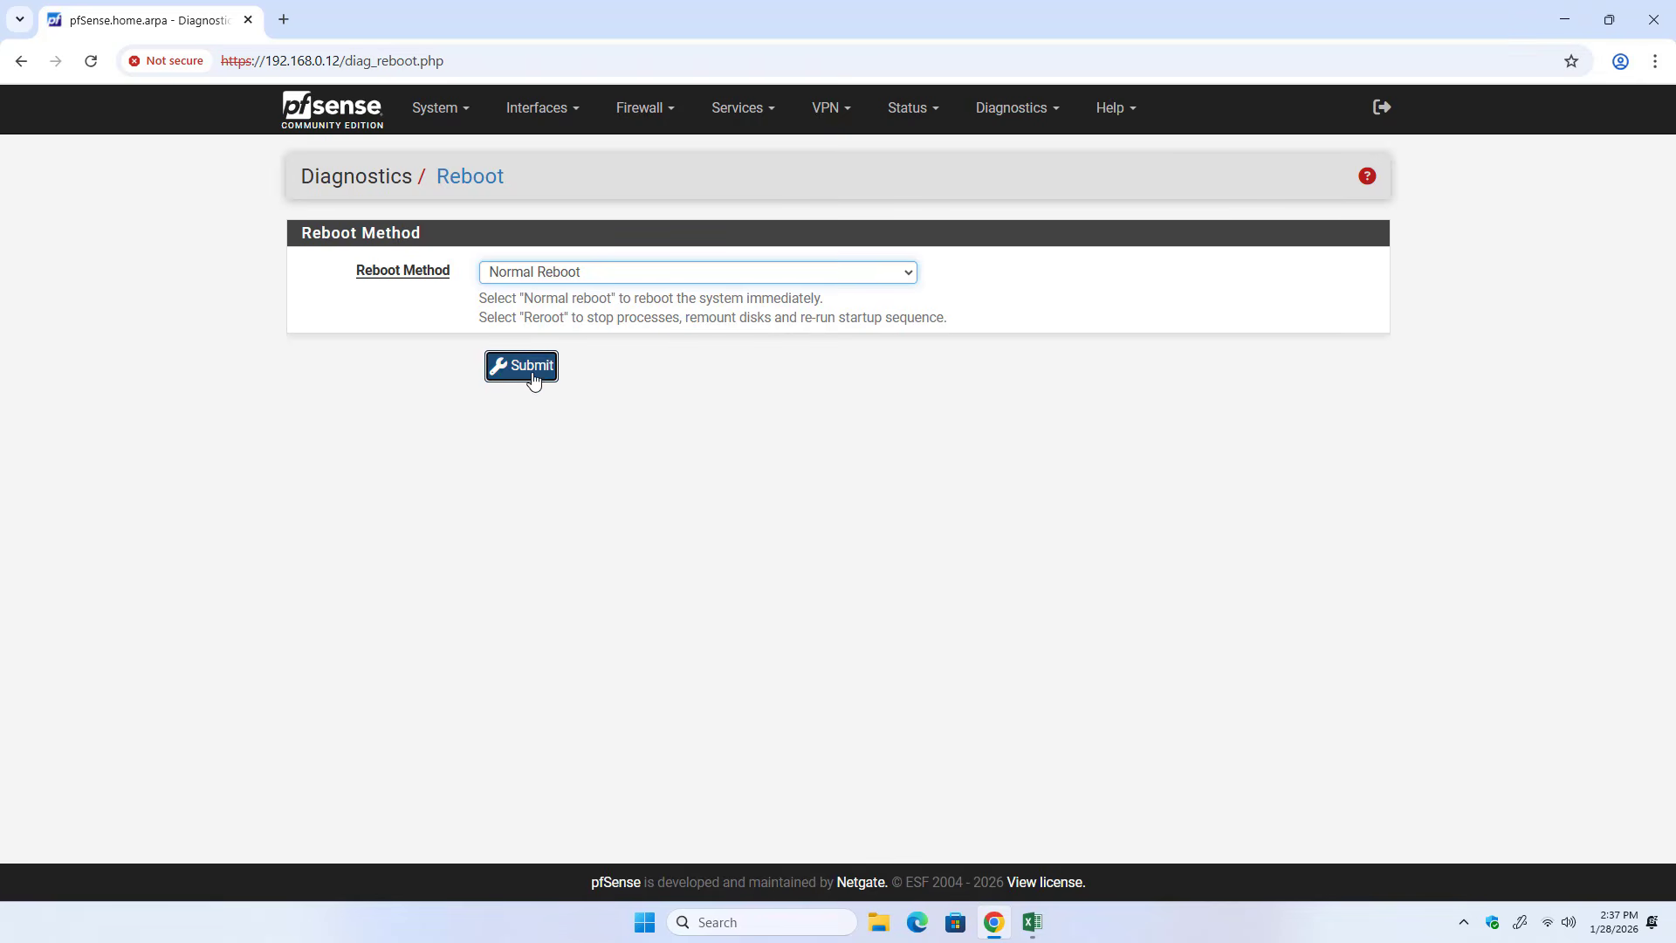